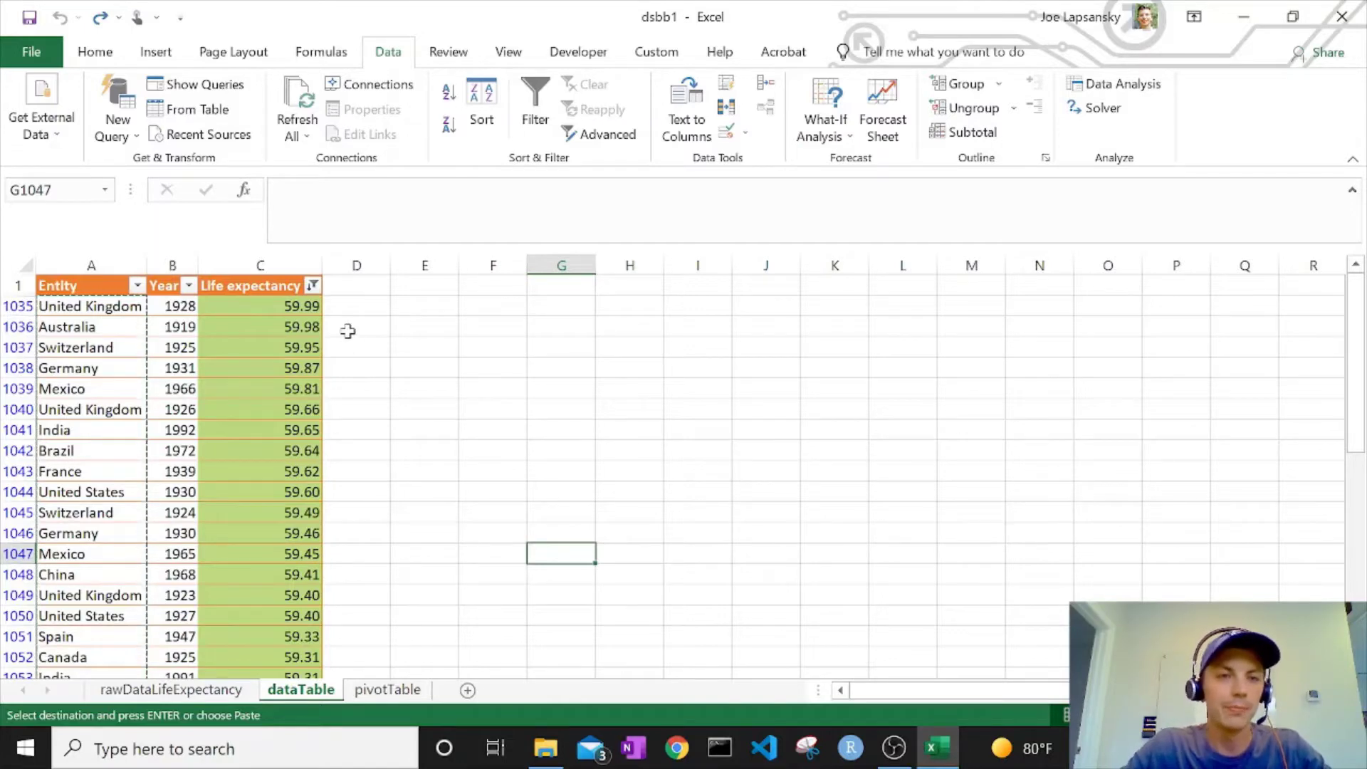
- Clear the Life expectancy filter and select the full Entity column from Japan down
{"action": "left_click", "coordinate": [311, 286]}
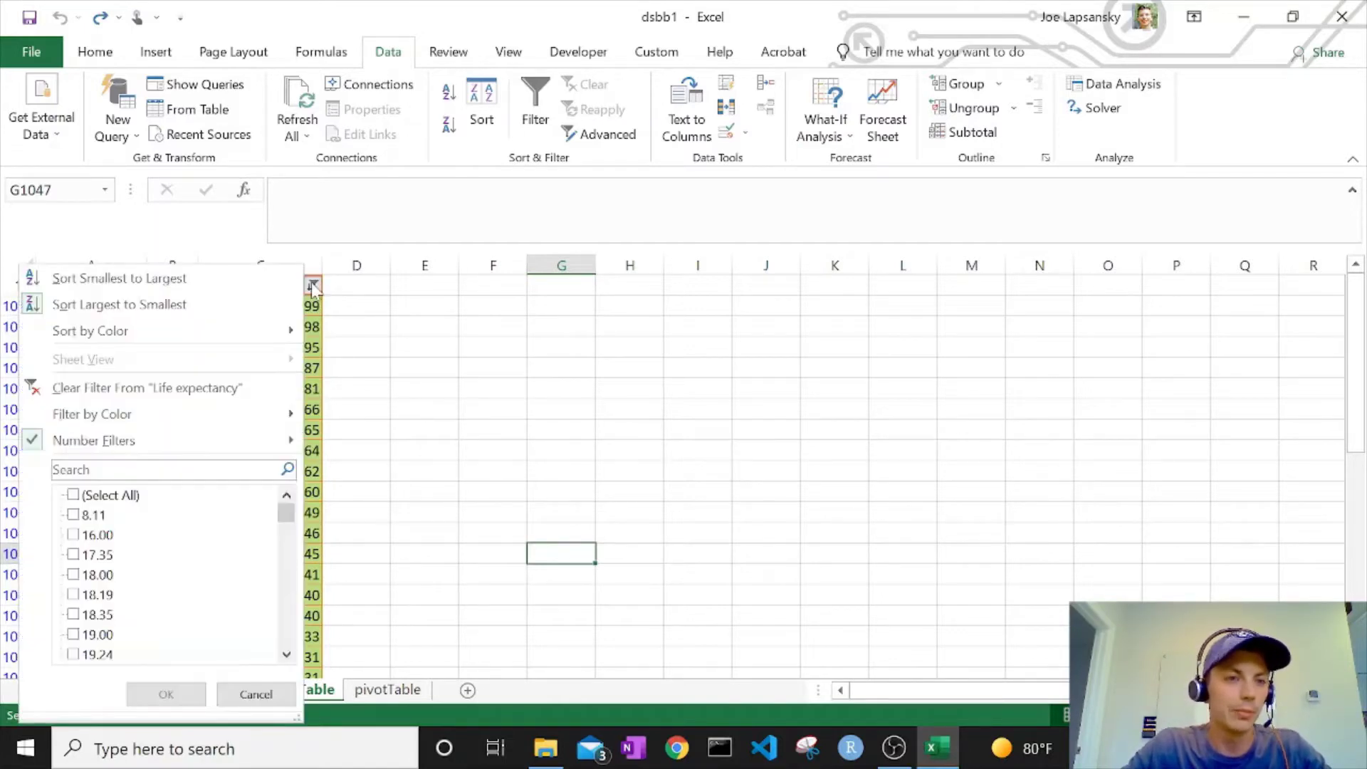
{"action": "left_click", "coordinate": [175, 390]}
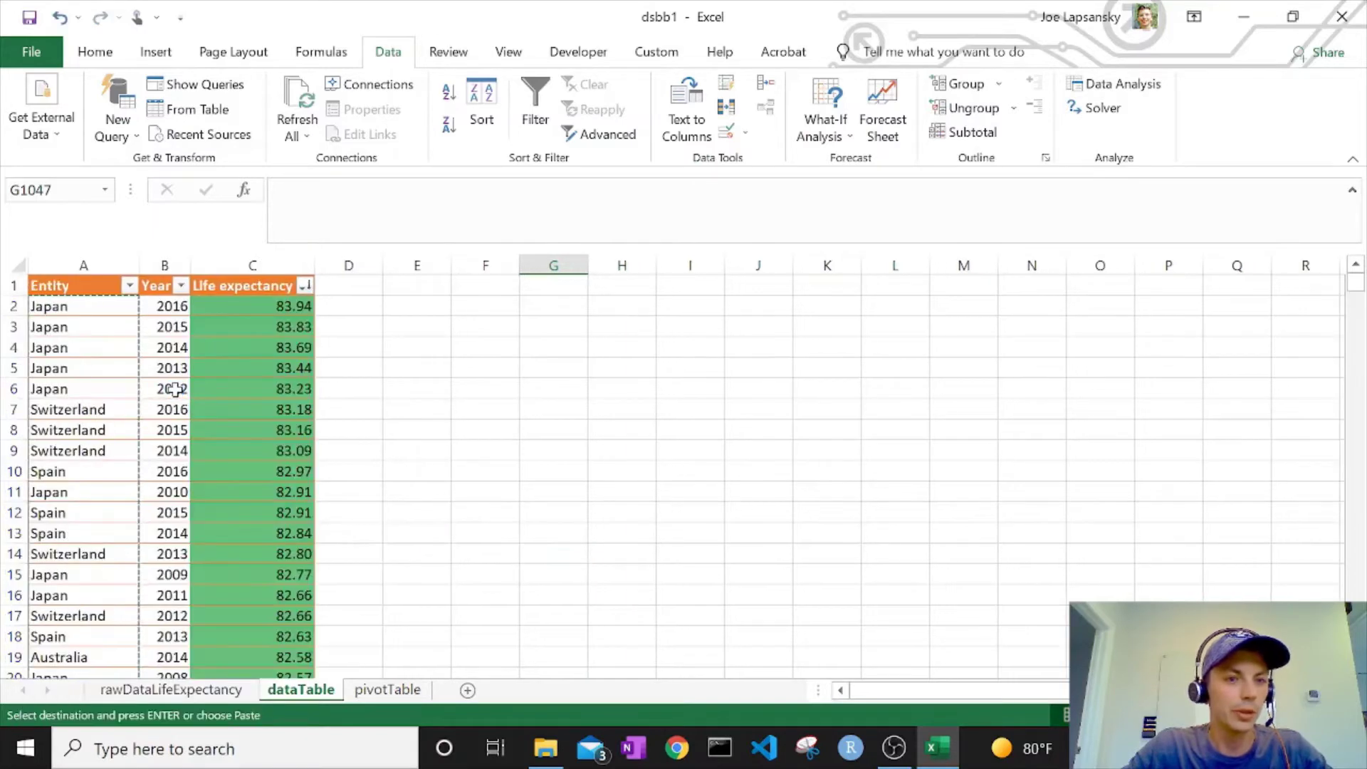
{"action": "left_click", "coordinate": [71, 307]}
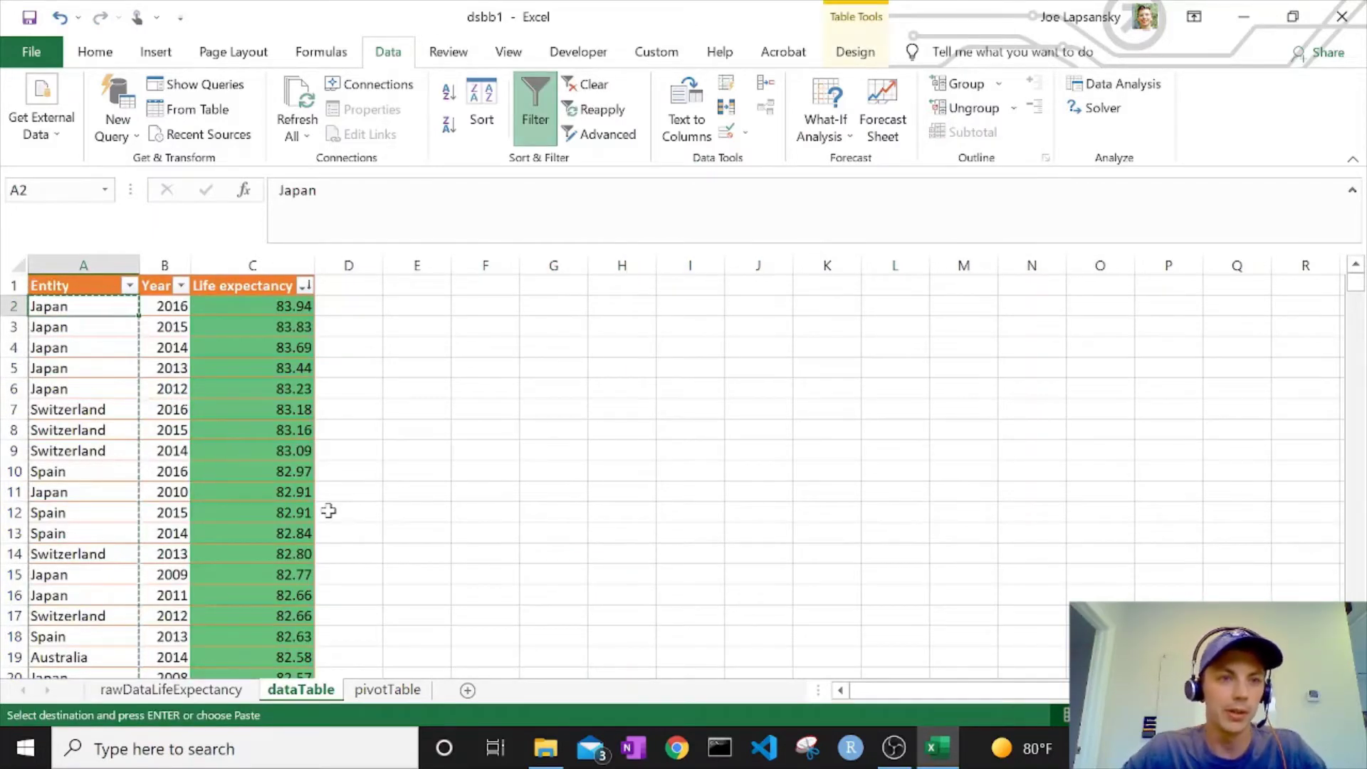
{"action": "key", "text": "ctrl+shift+Down"}
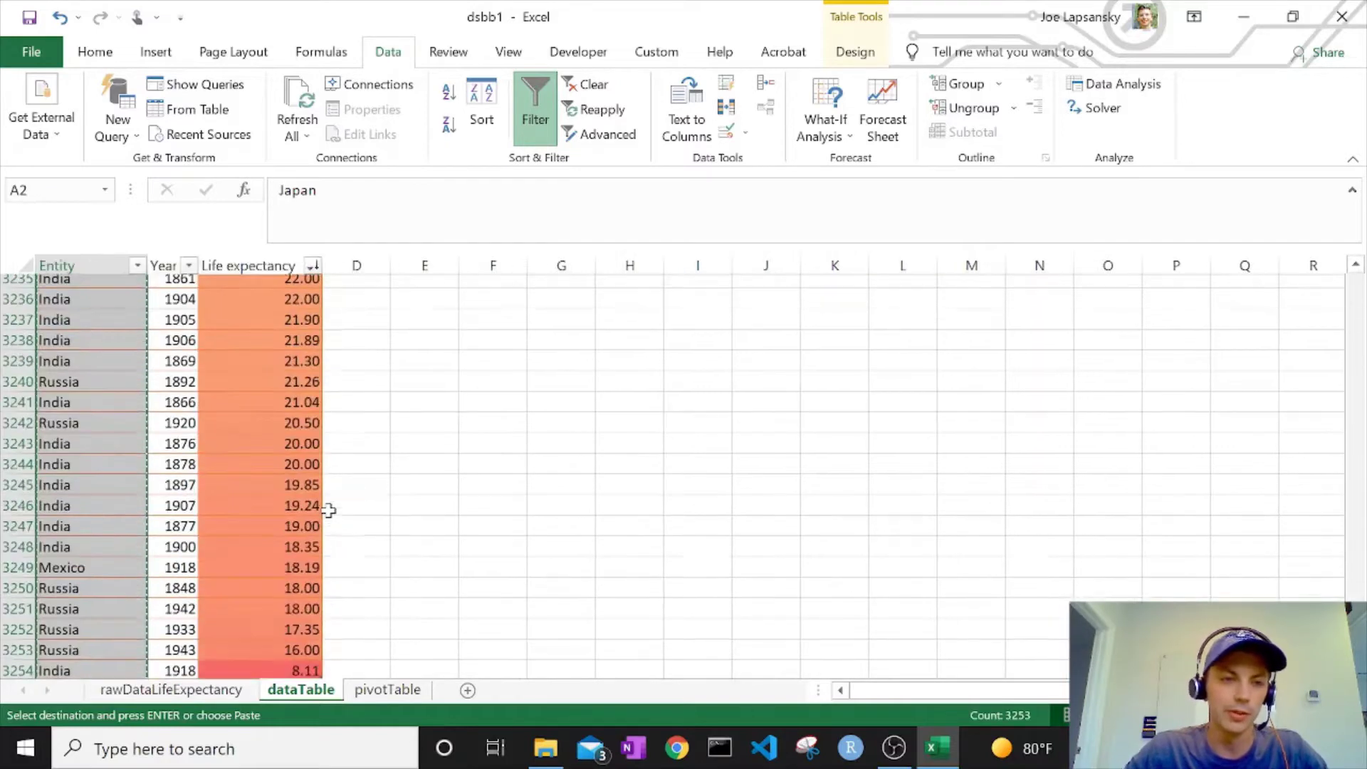
- Paste the copied country names as values into D4 of the pivotTable sheet
{"action": "left_click", "coordinate": [384, 690]}
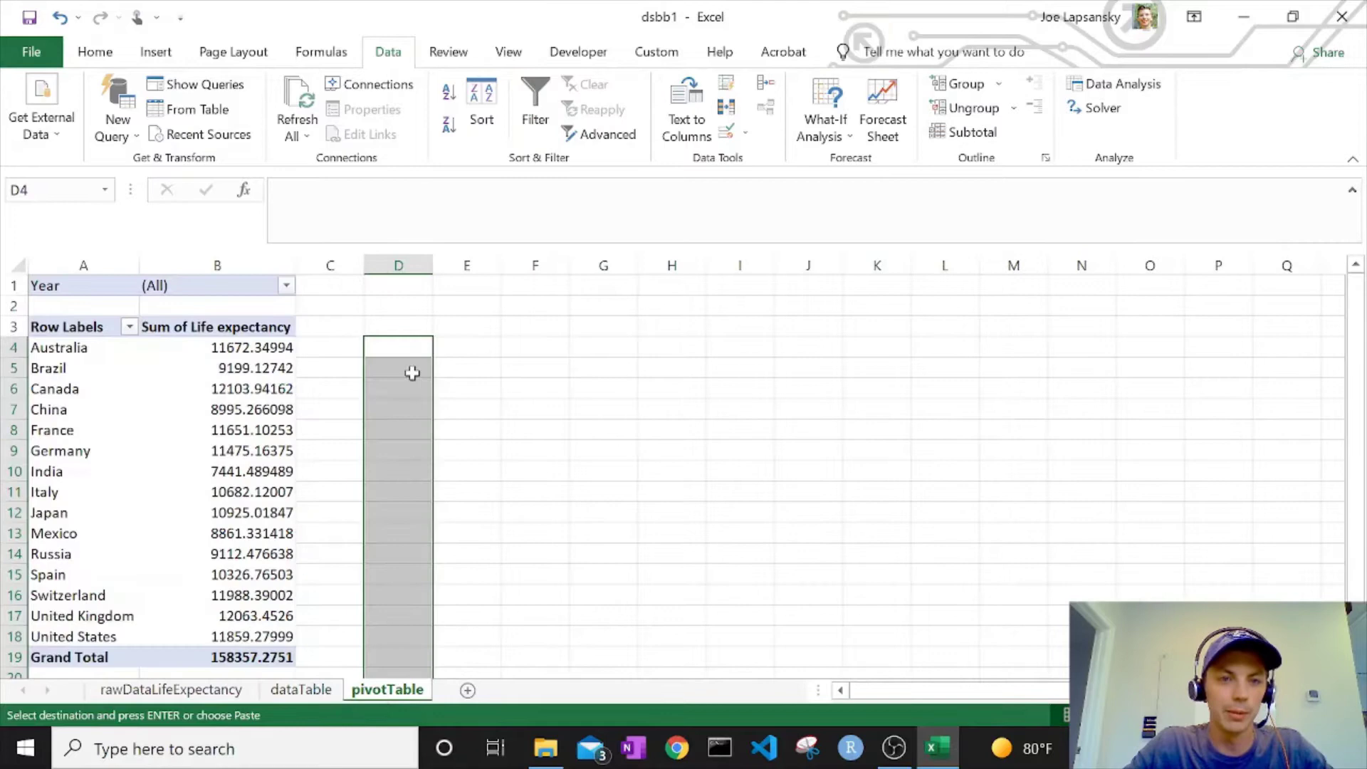
{"action": "left_click", "coordinate": [407, 347]}
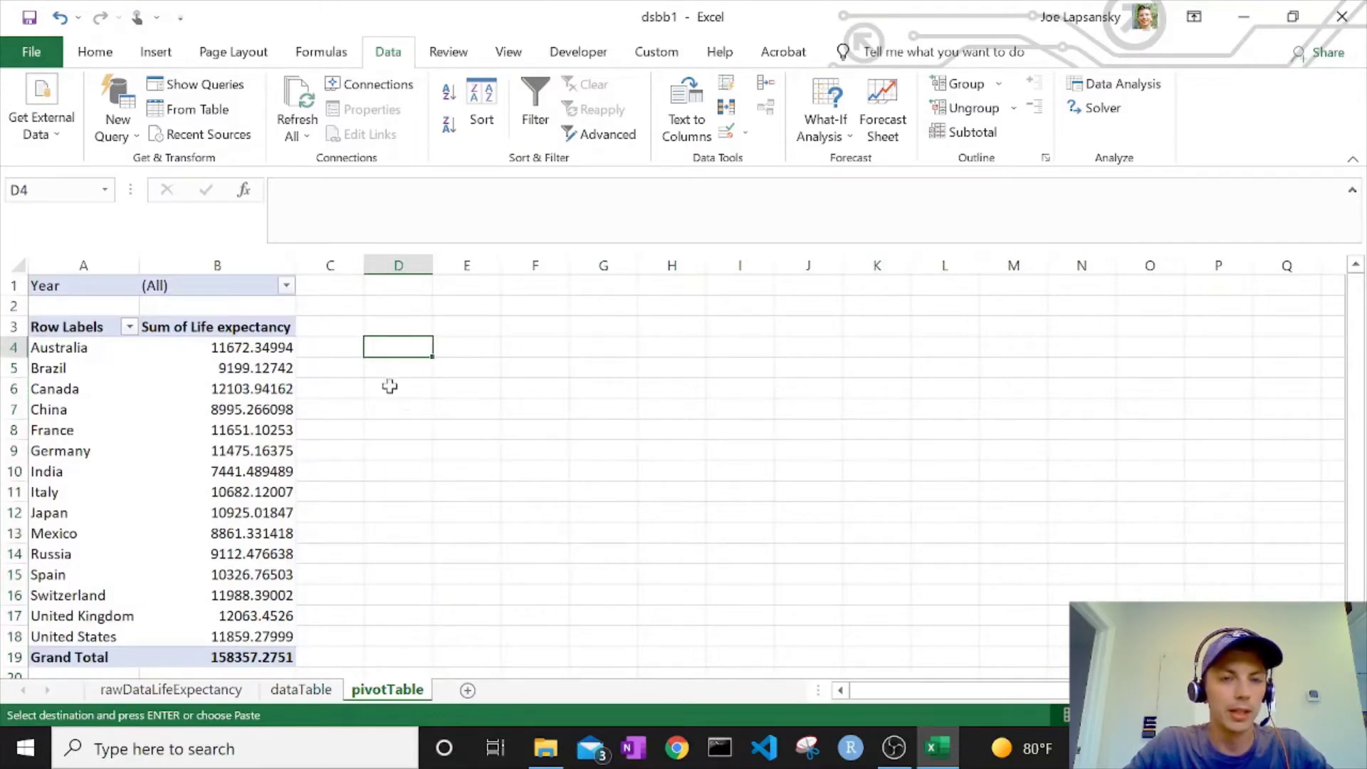
{"action": "right_click", "coordinate": [392, 347]}
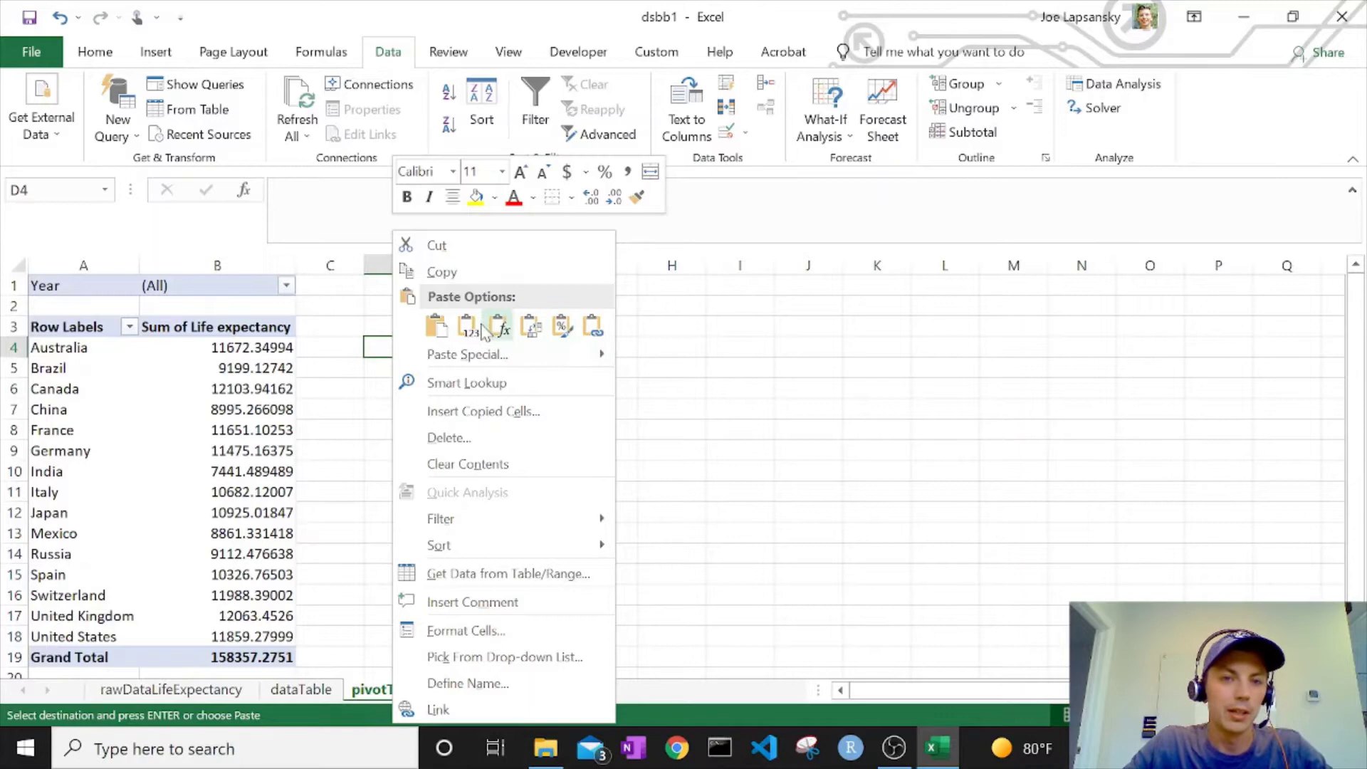
{"action": "left_click", "coordinate": [466, 327]}
{"action": "left_click", "coordinate": [435, 355]}
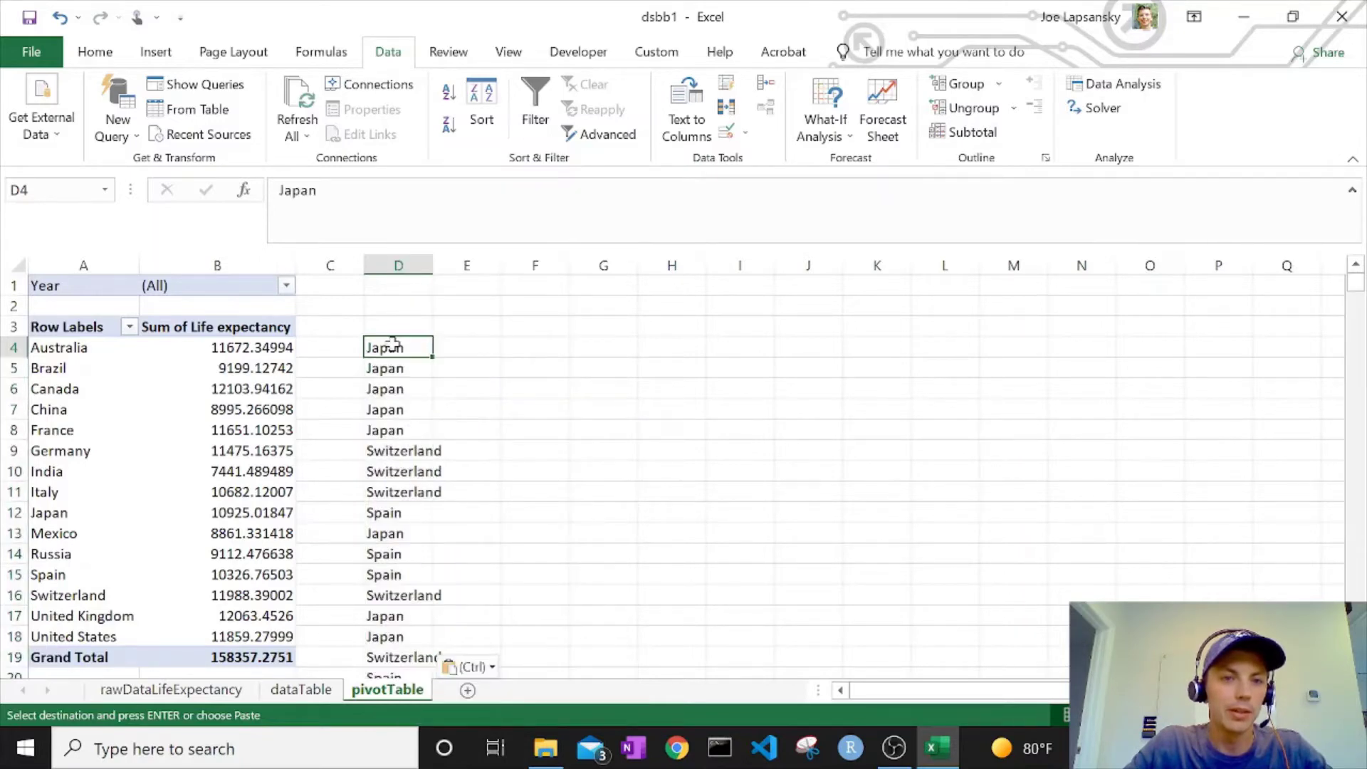
{"action": "right_click", "coordinate": [432, 353]}
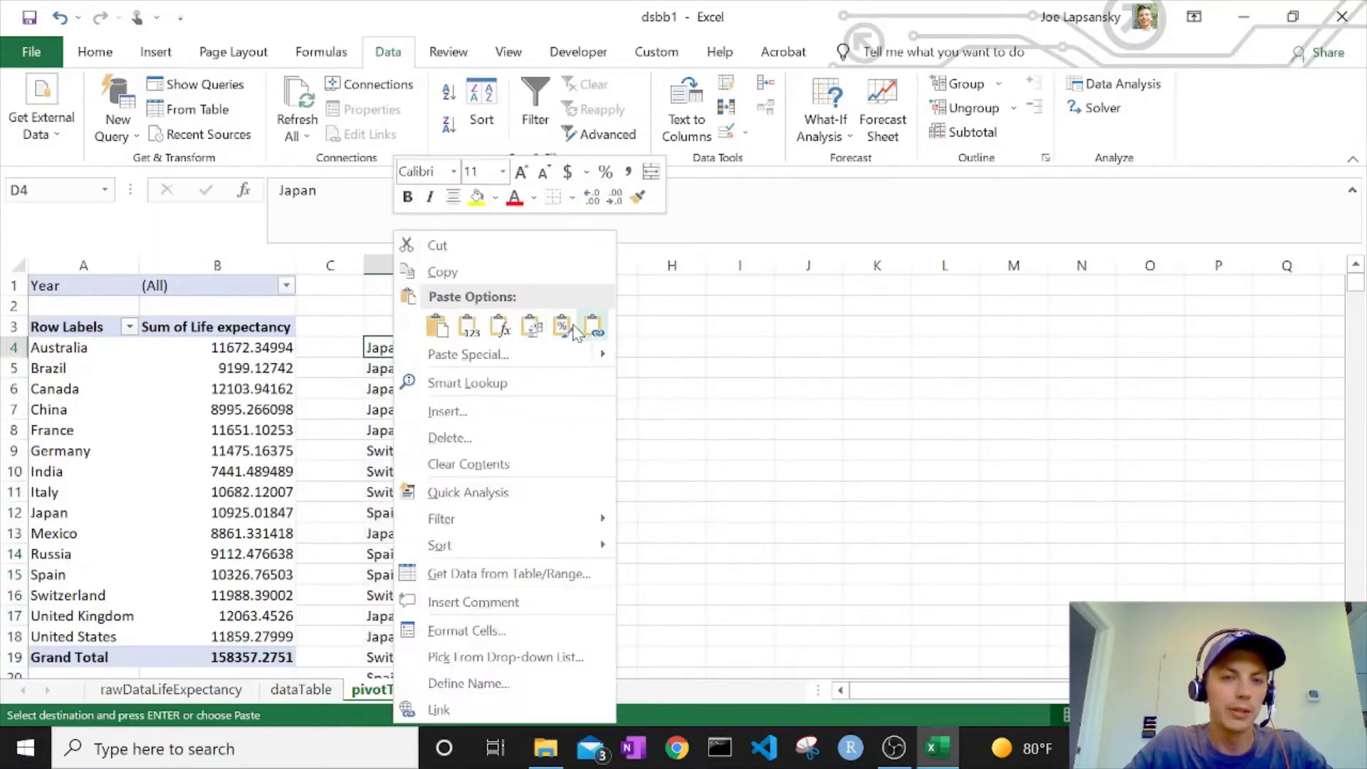
{"action": "left_click", "coordinate": [566, 325]}
- Select all the pasted country names in column D
{"action": "left_click", "coordinate": [411, 453]}
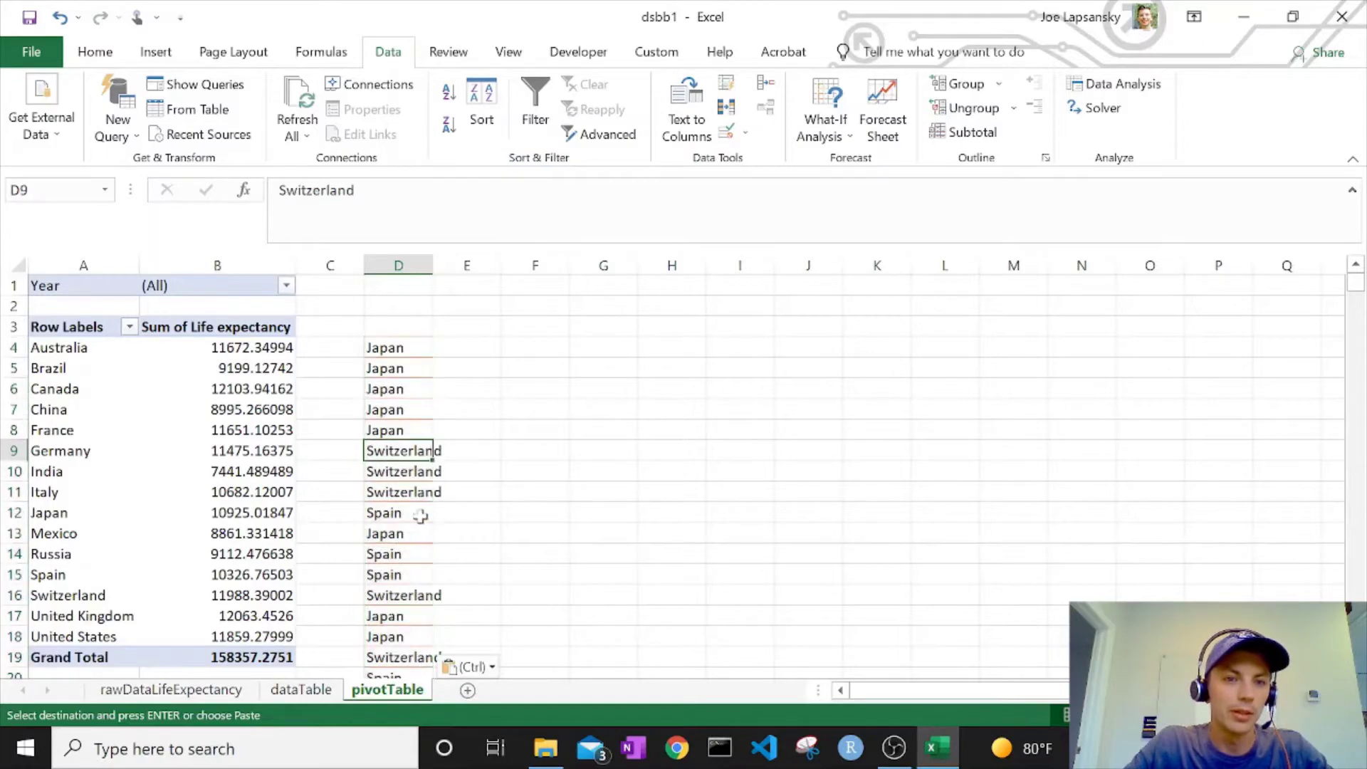
{"action": "left_click_drag", "start_coordinate": [409, 352], "coordinate": [389, 639]}
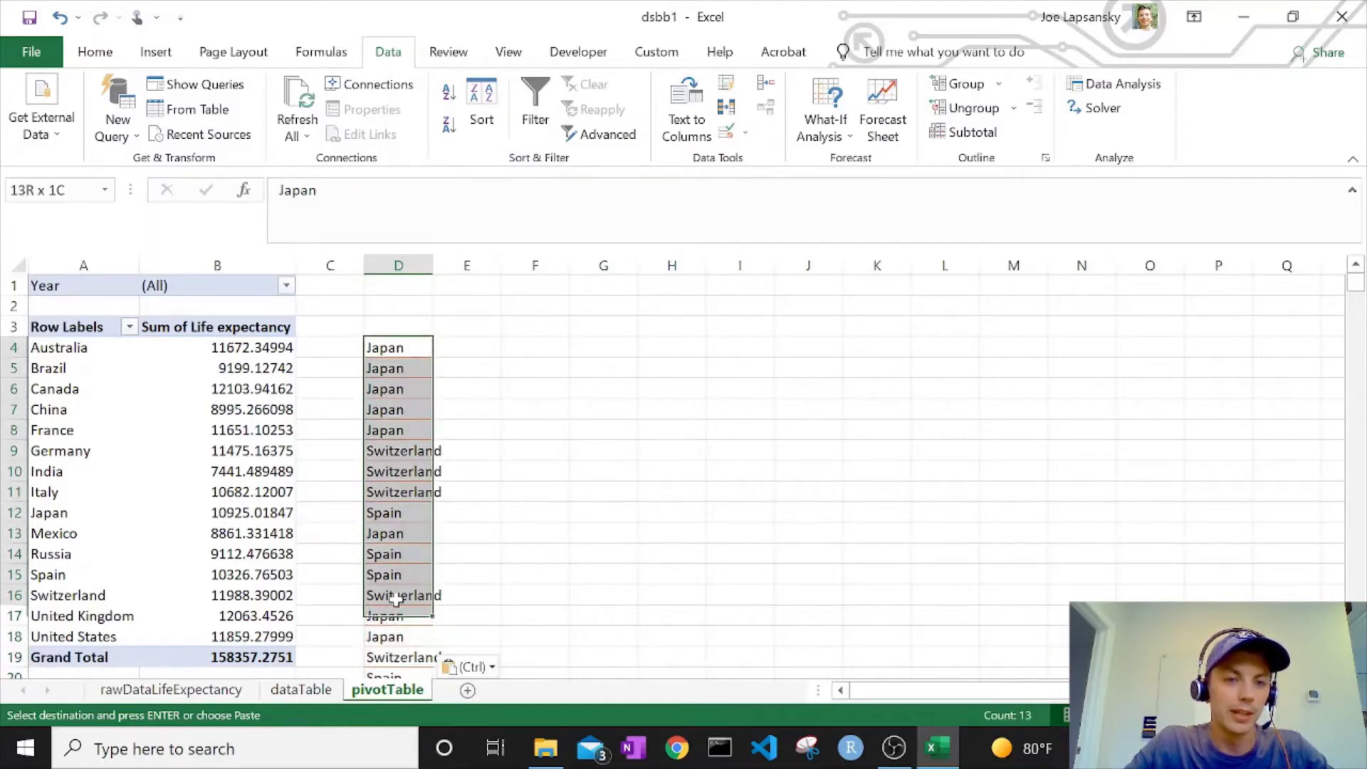
{"action": "left_click", "coordinate": [401, 533]}
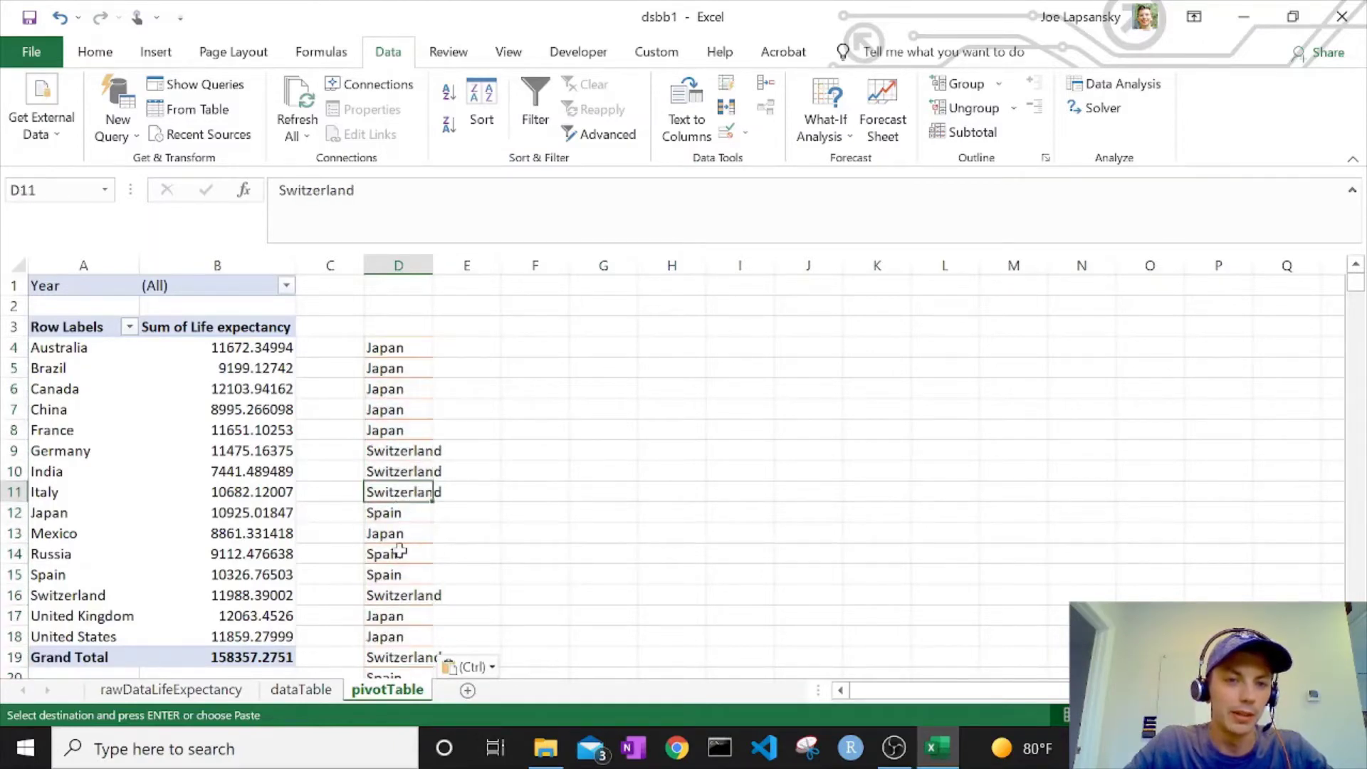
{"action": "left_click", "coordinate": [389, 514]}
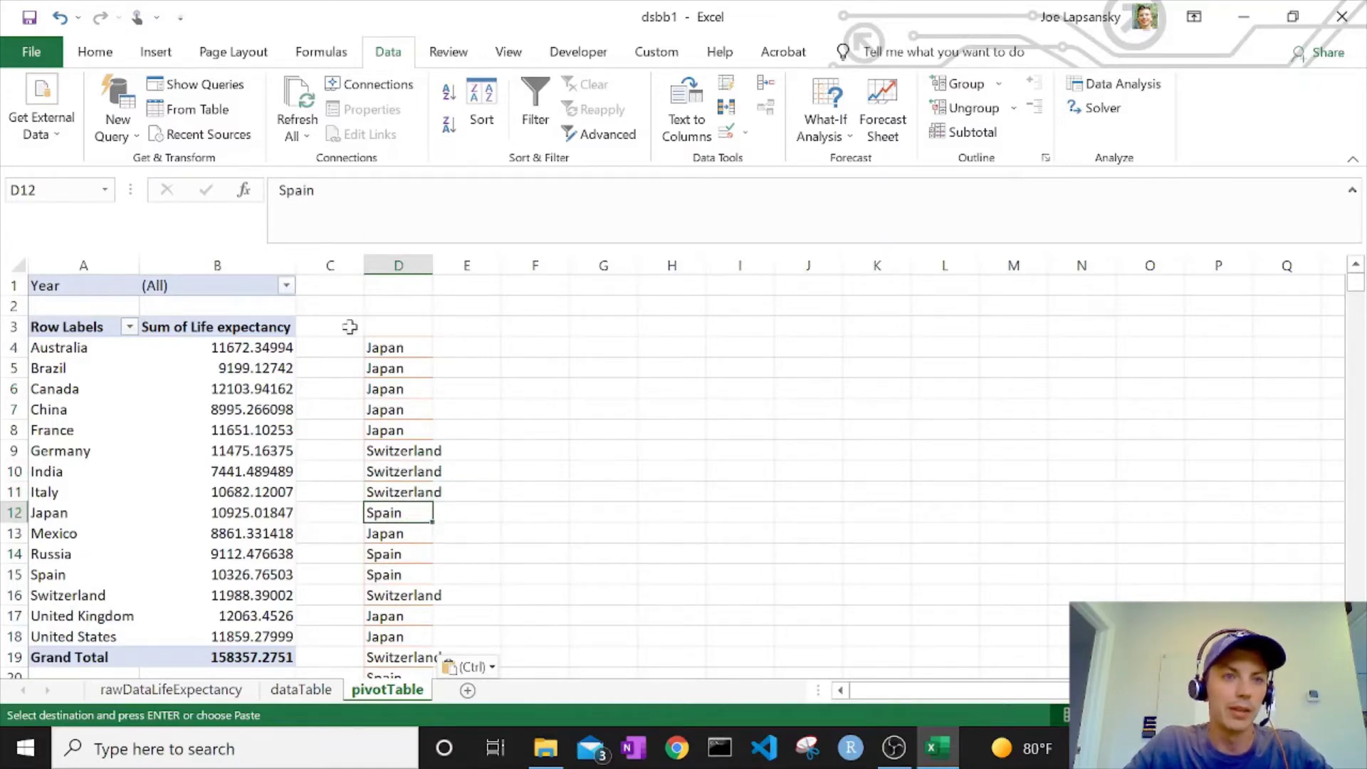
{"action": "key", "text": "ctrl+Up"}
{"action": "key", "text": "ctrl+shift+Down"}
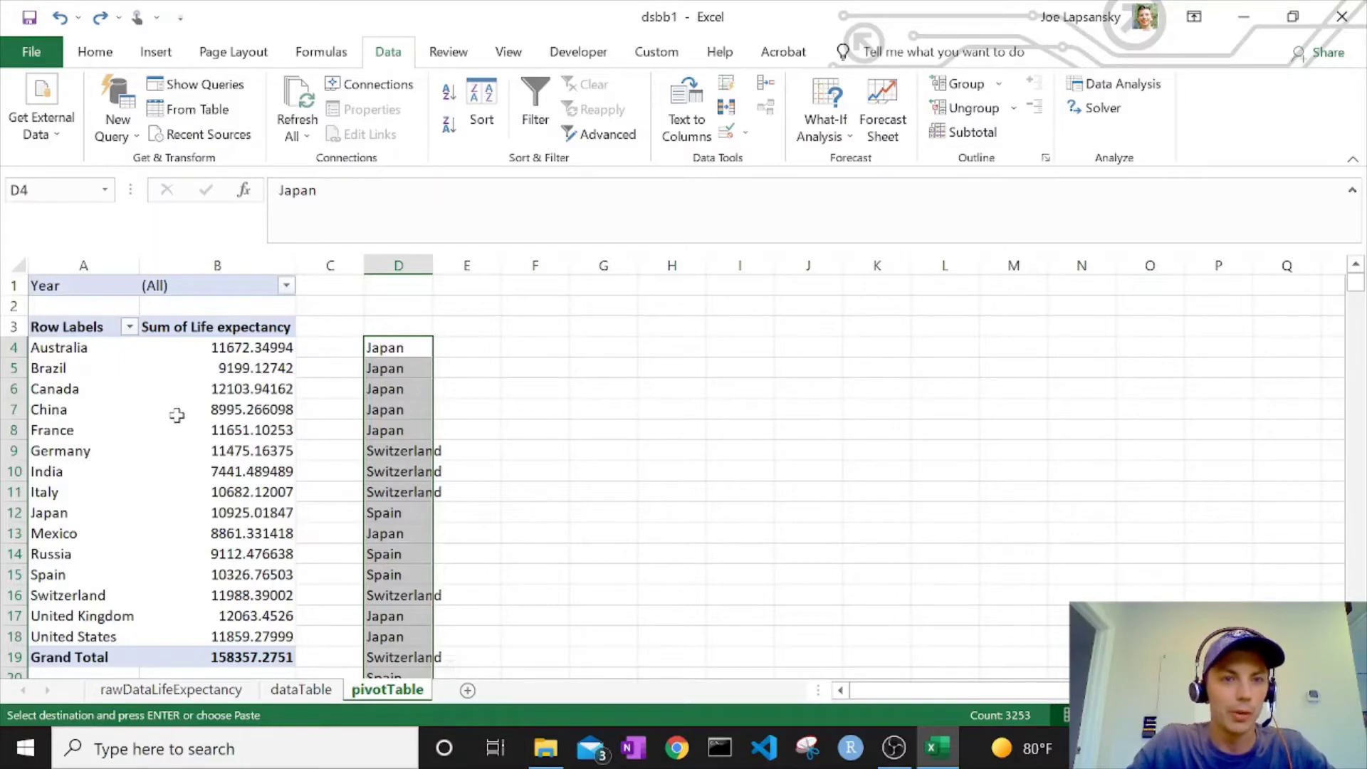
{"action": "mouse_move", "coordinate": [727, 108]}
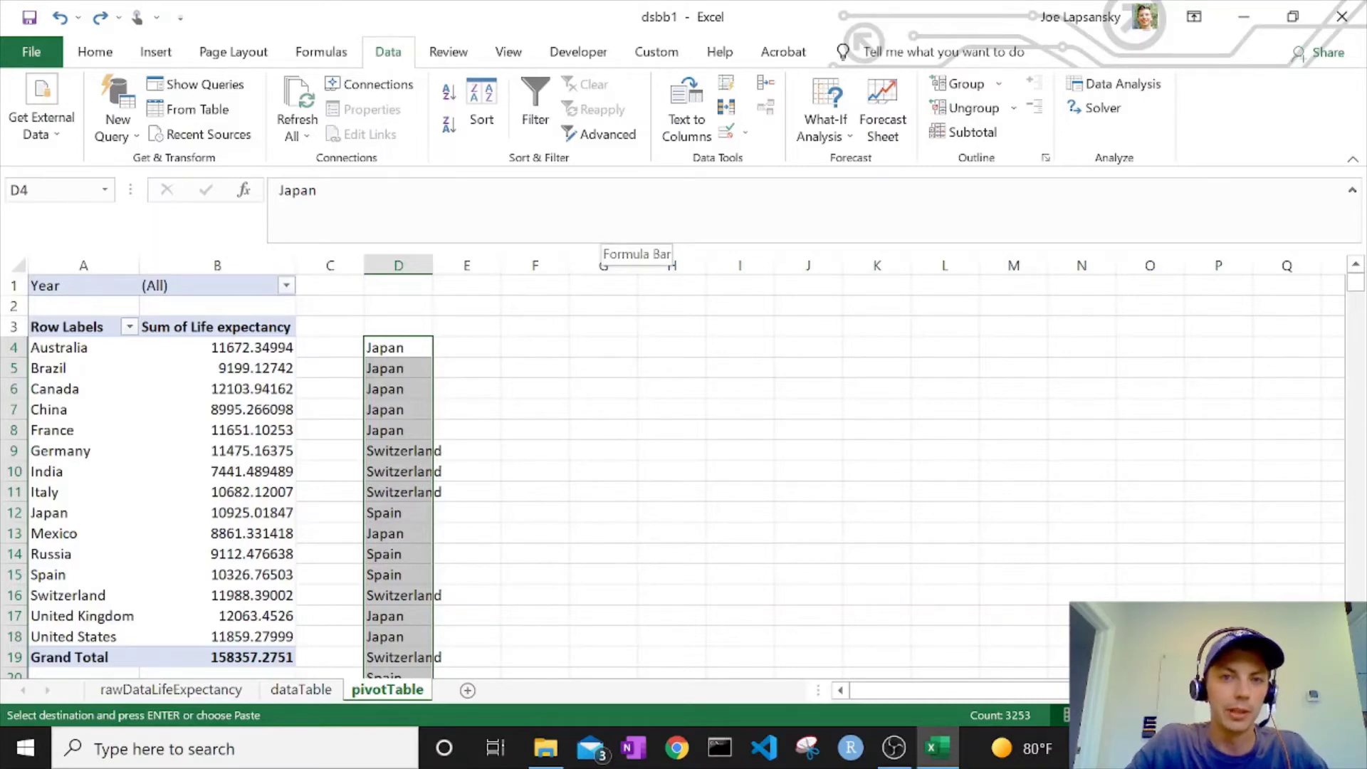
- Remove duplicate country names from the column D list
{"action": "left_click", "coordinate": [730, 115]}
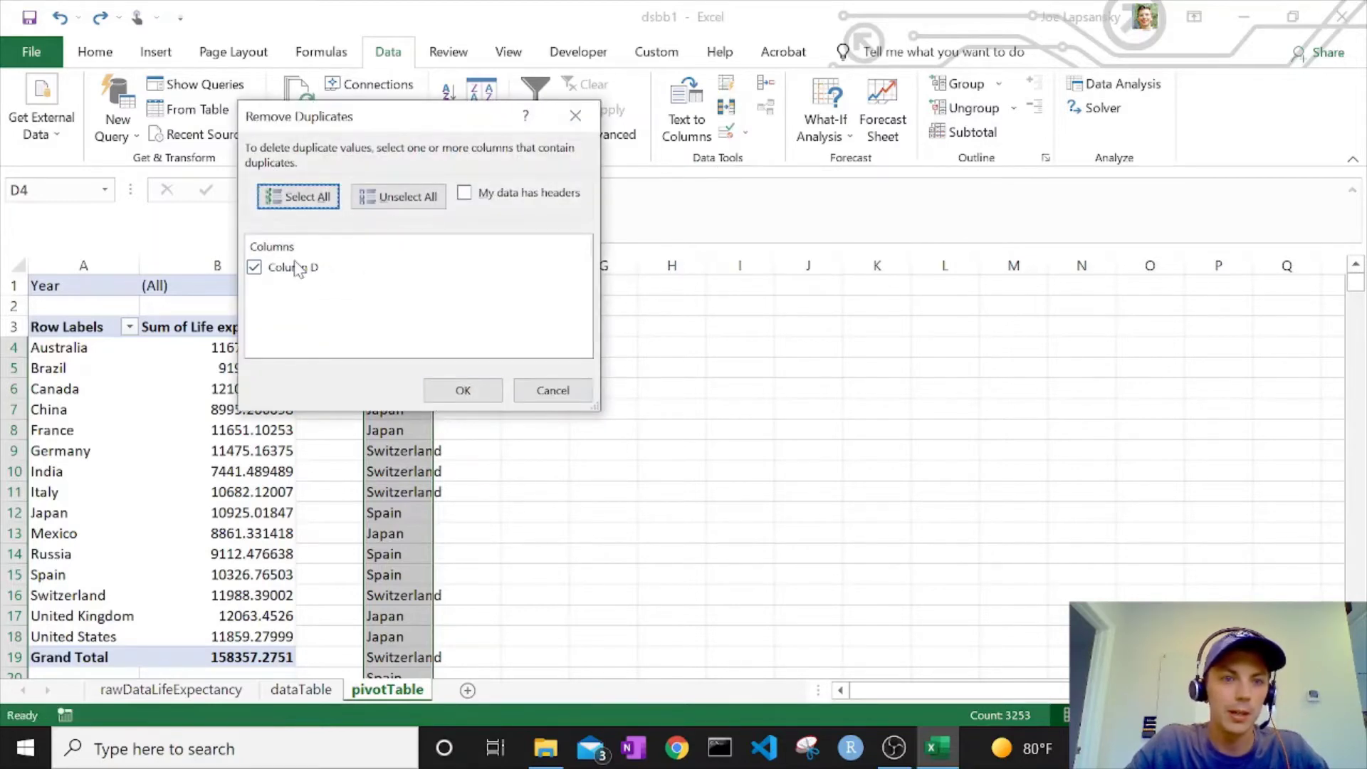
{"action": "left_click", "coordinate": [459, 396]}
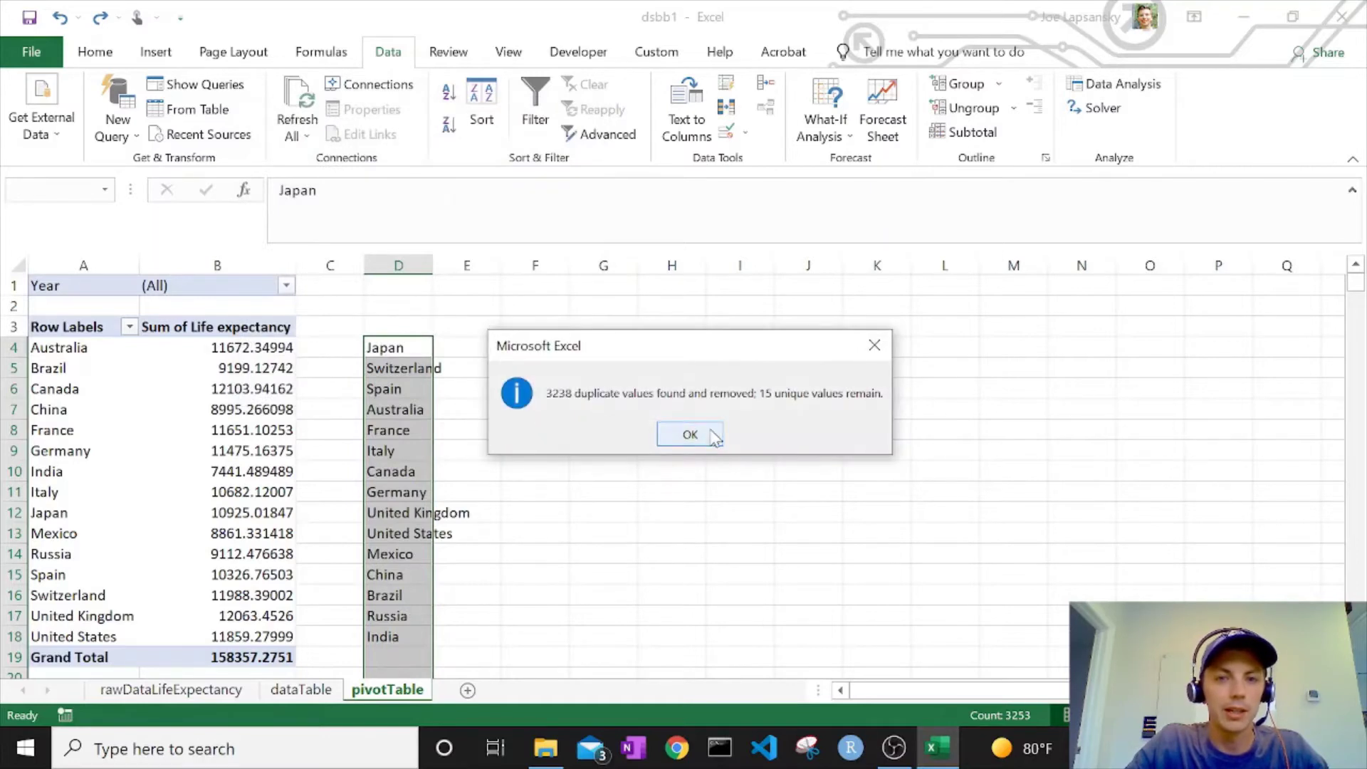
{"action": "left_click", "coordinate": [690, 436]}
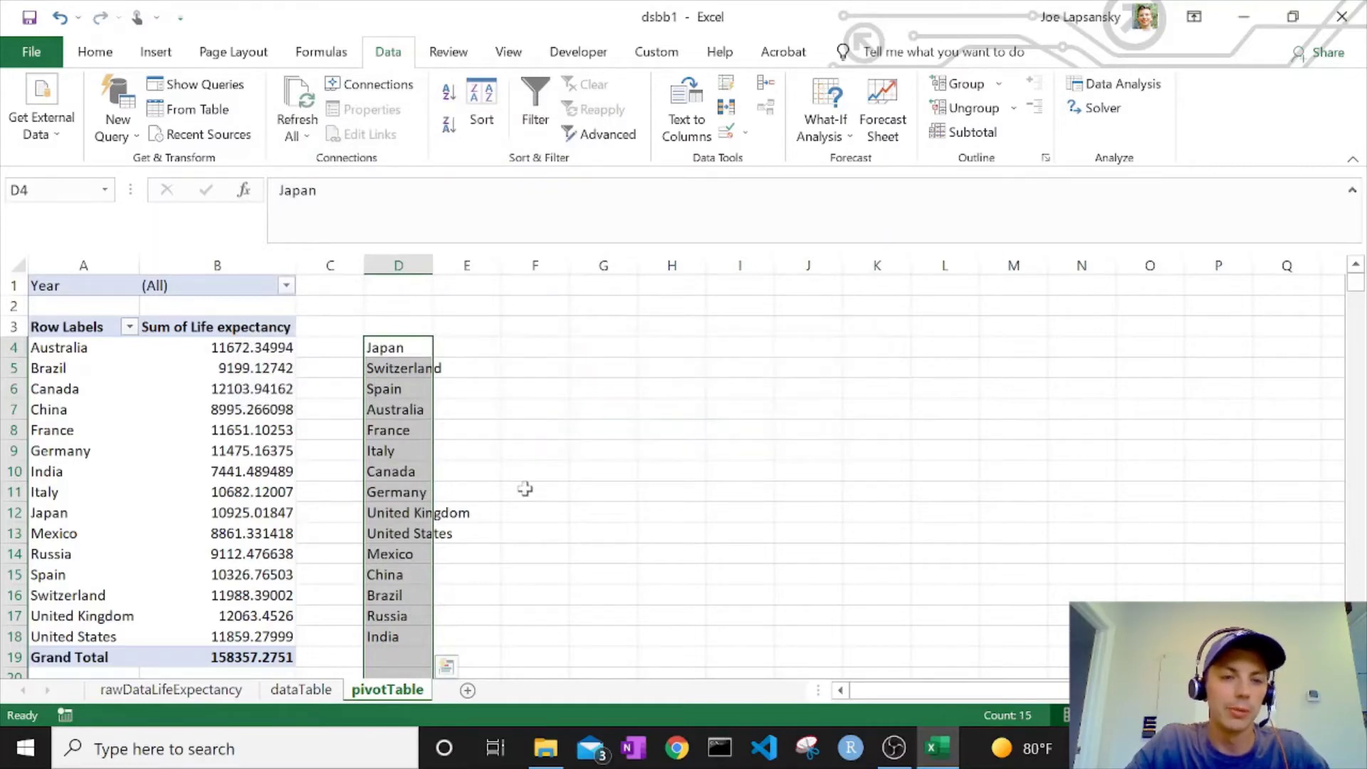
{"action": "left_click", "coordinate": [206, 489]}
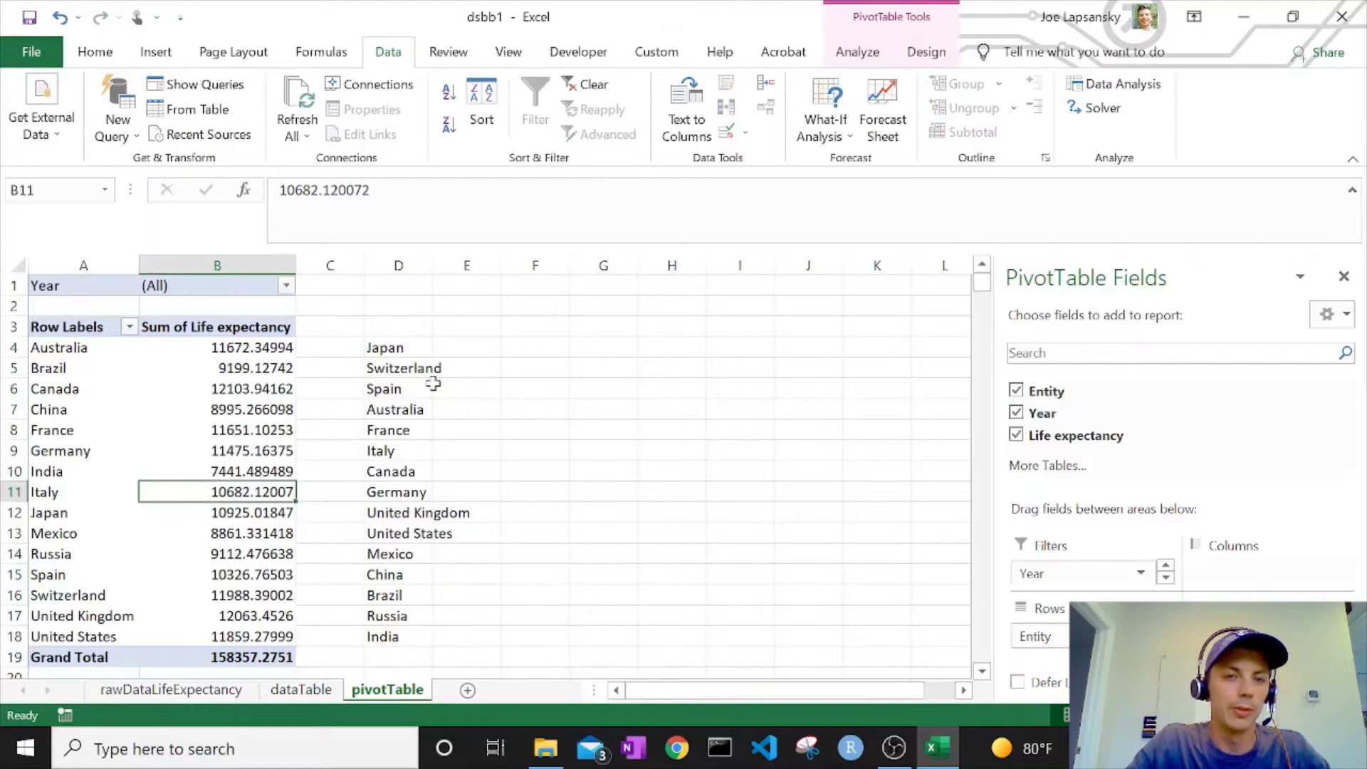
- Filter D3:D18 and sort the unique country names A to Z
{"action": "mouse_move", "coordinate": [381, 347]}
{"action": "left_mouse_down"}
{"action": "mouse_move", "coordinate": [361, 632]}
{"action": "mouse_move", "coordinate": [384, 637]}
{"action": "left_mouse_up"}
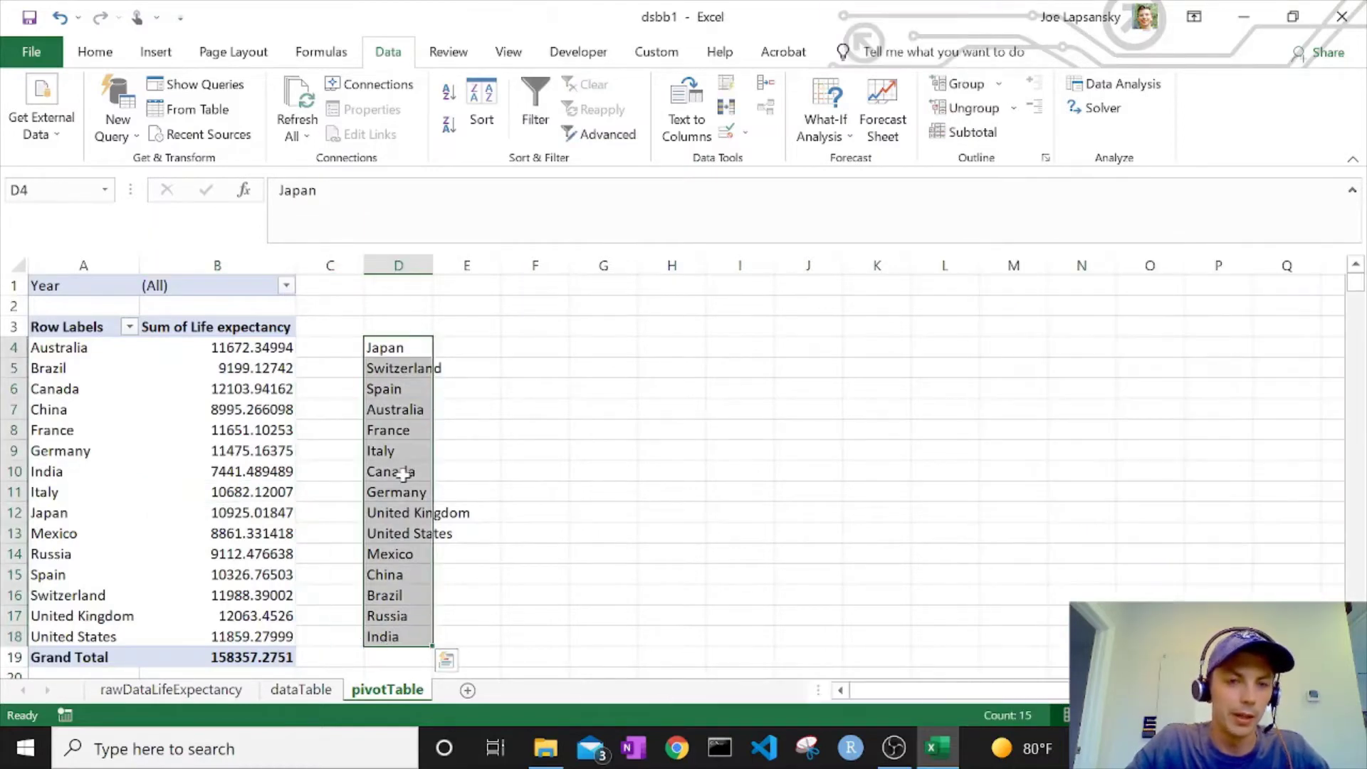
{"action": "left_click_drag", "start_coordinate": [401, 327], "coordinate": [387, 641]}
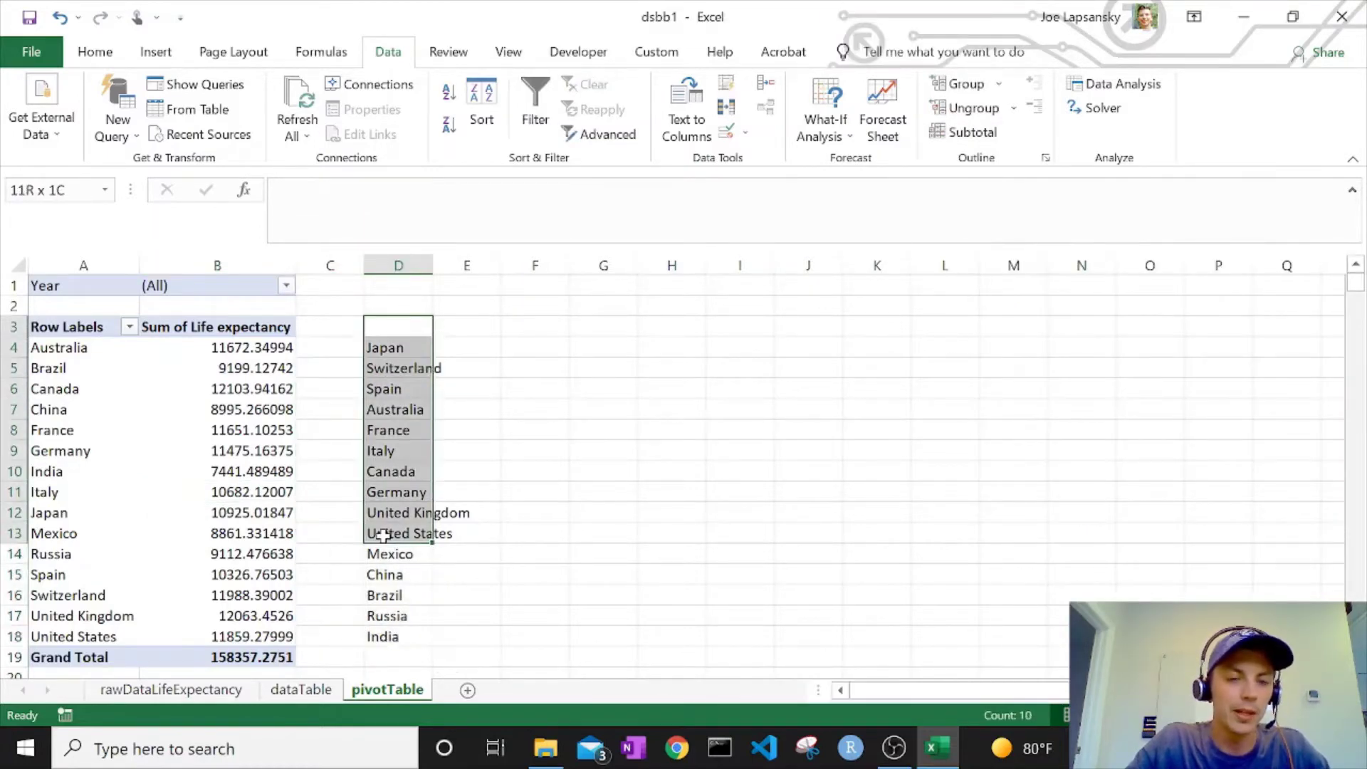
{"action": "left_click", "coordinate": [535, 107]}
{"action": "left_click", "coordinate": [424, 326]}
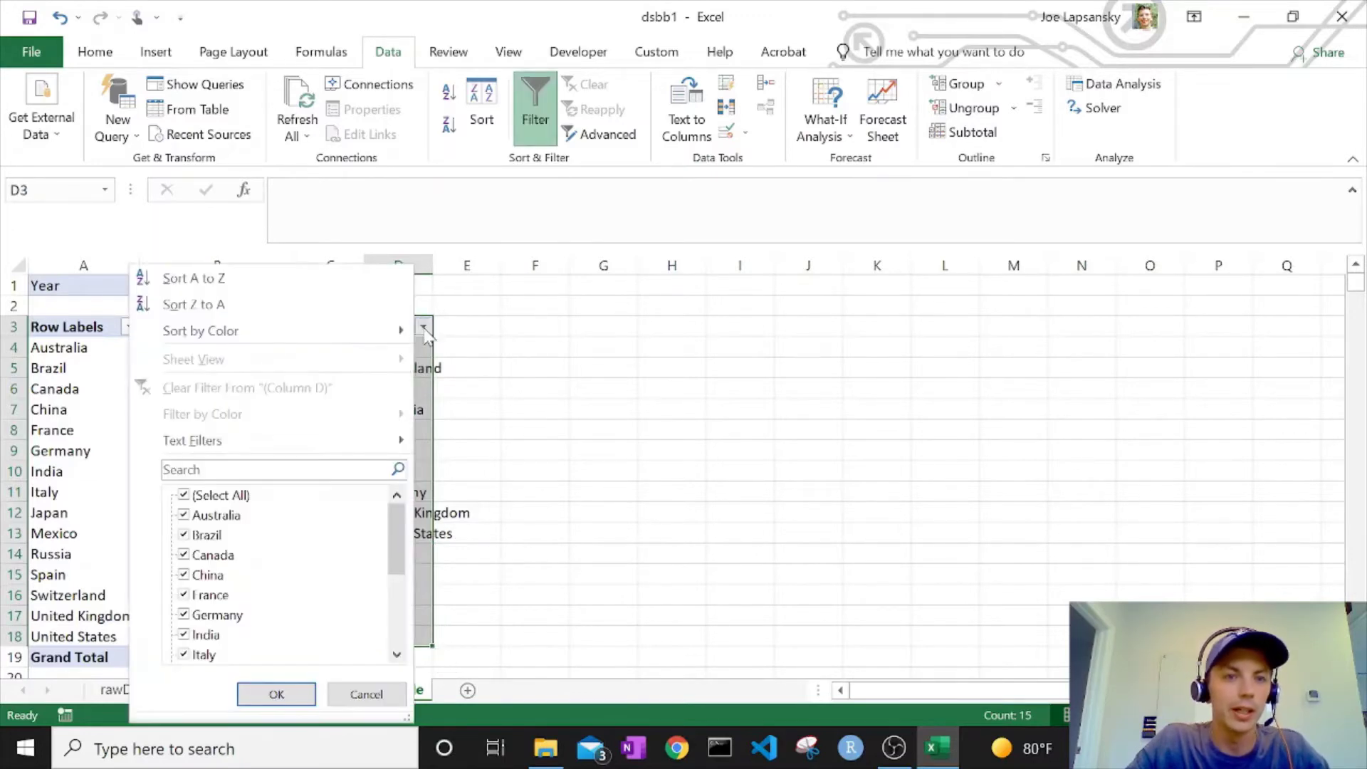
{"action": "left_click", "coordinate": [187, 275]}
- Autofit column D to the longest country name
{"action": "left_click", "coordinate": [444, 413]}
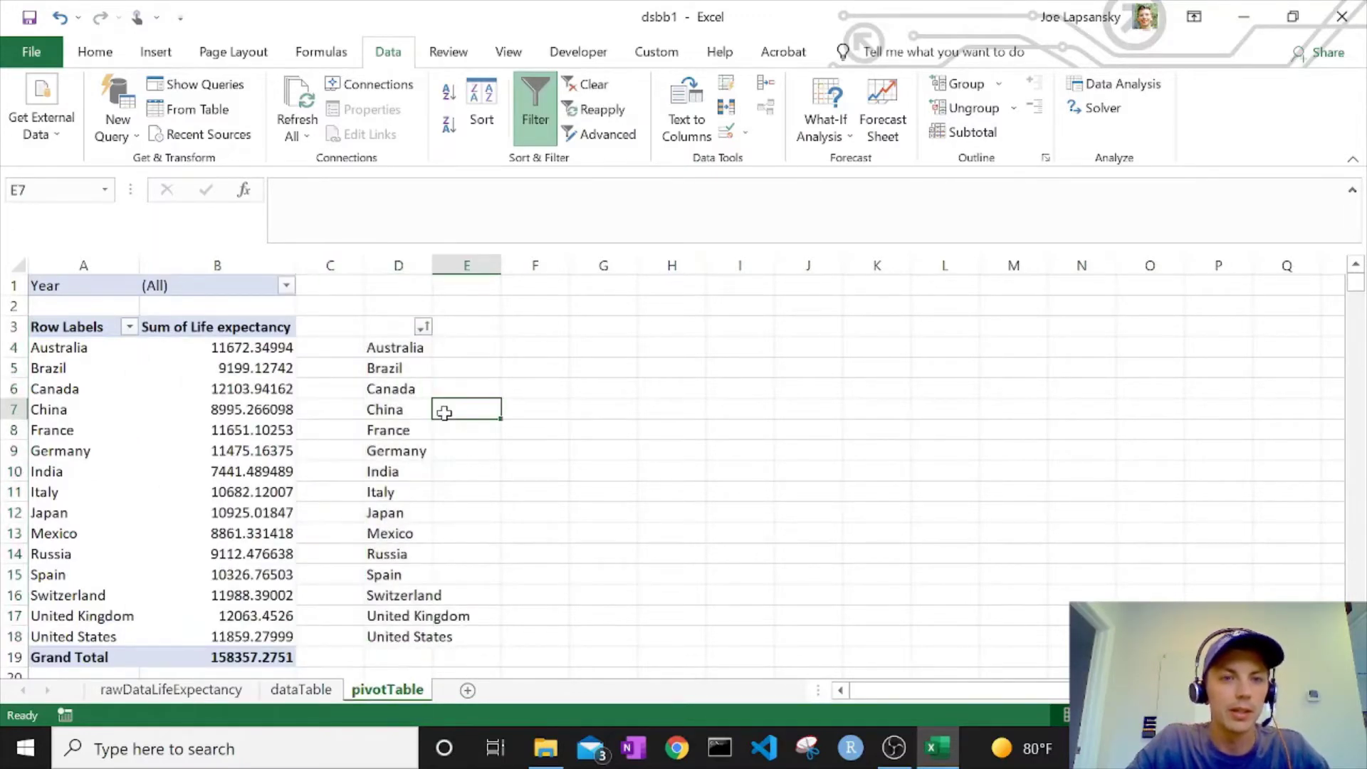
{"action": "double_click", "coordinate": [433, 265]}
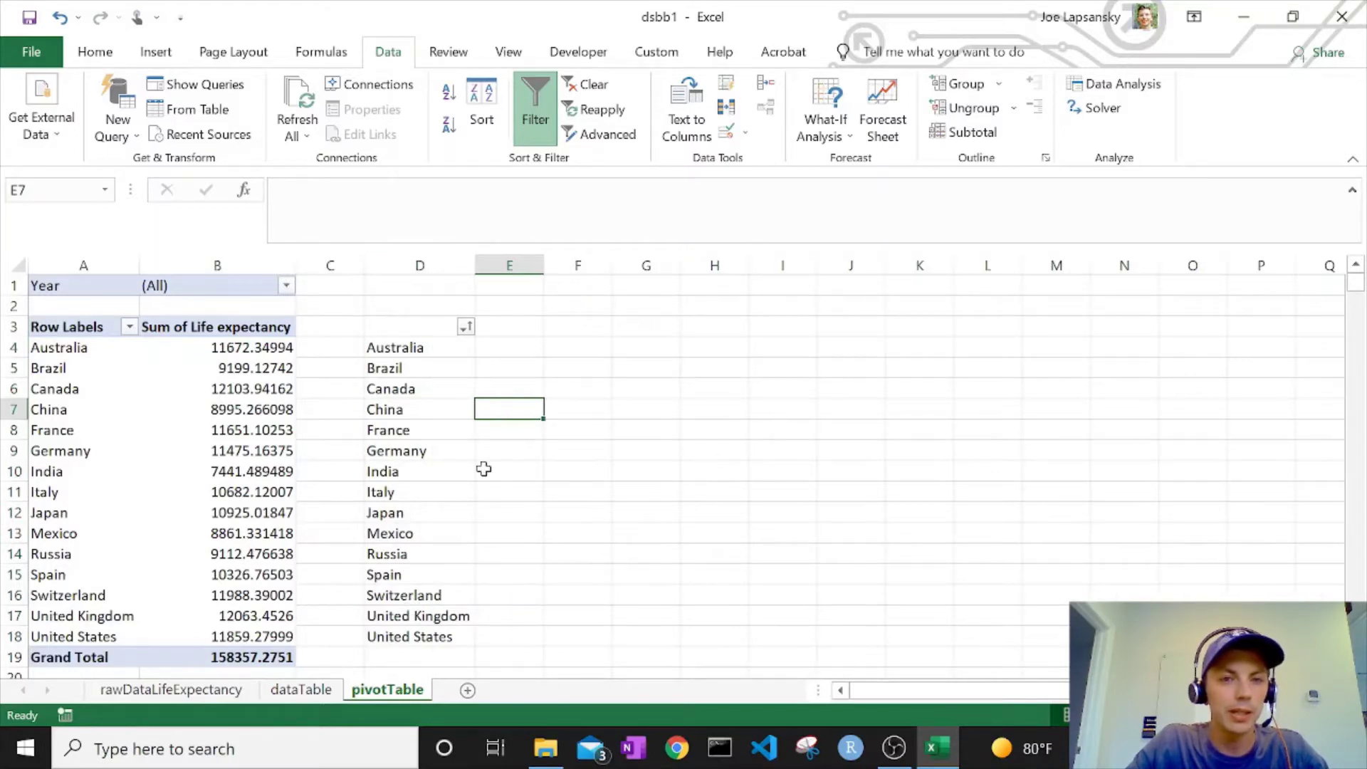
{"action": "left_click", "coordinate": [503, 351]}
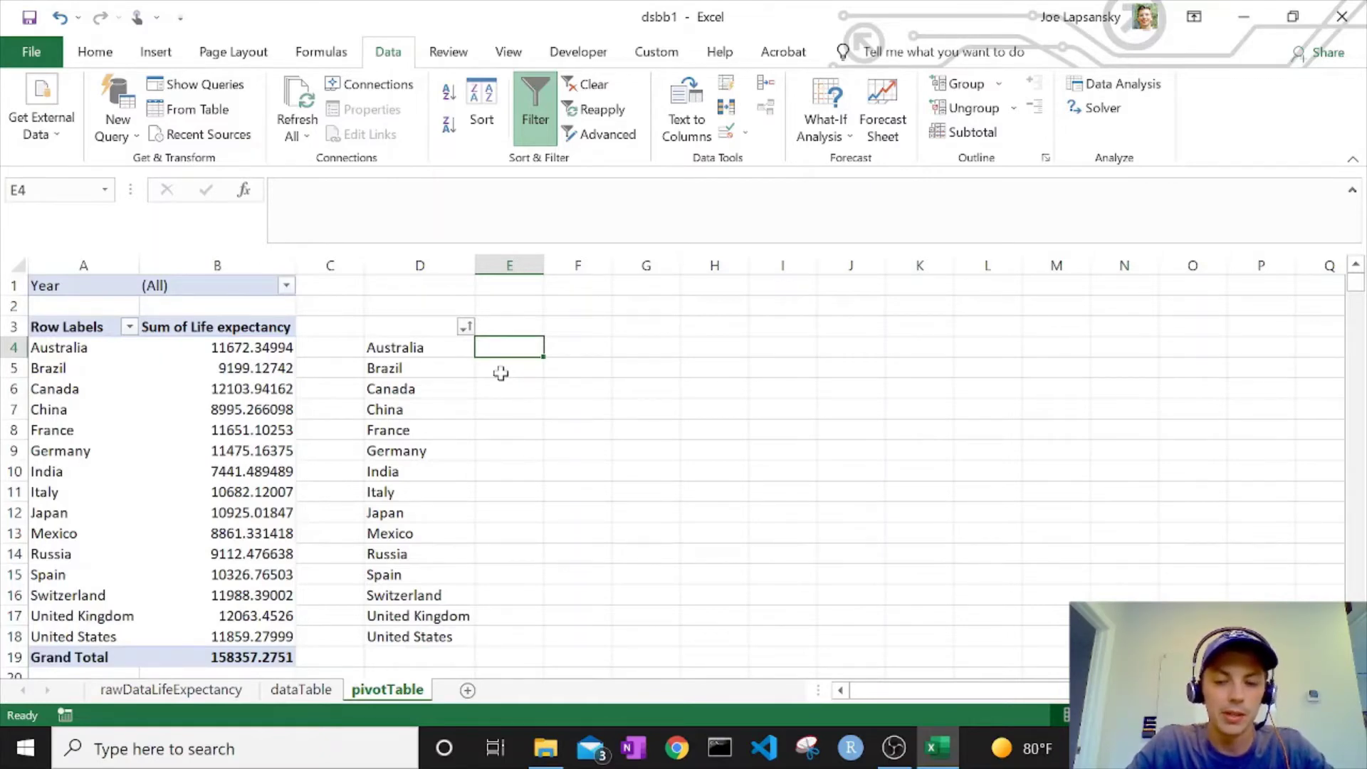
{"action": "type", "text": "="}
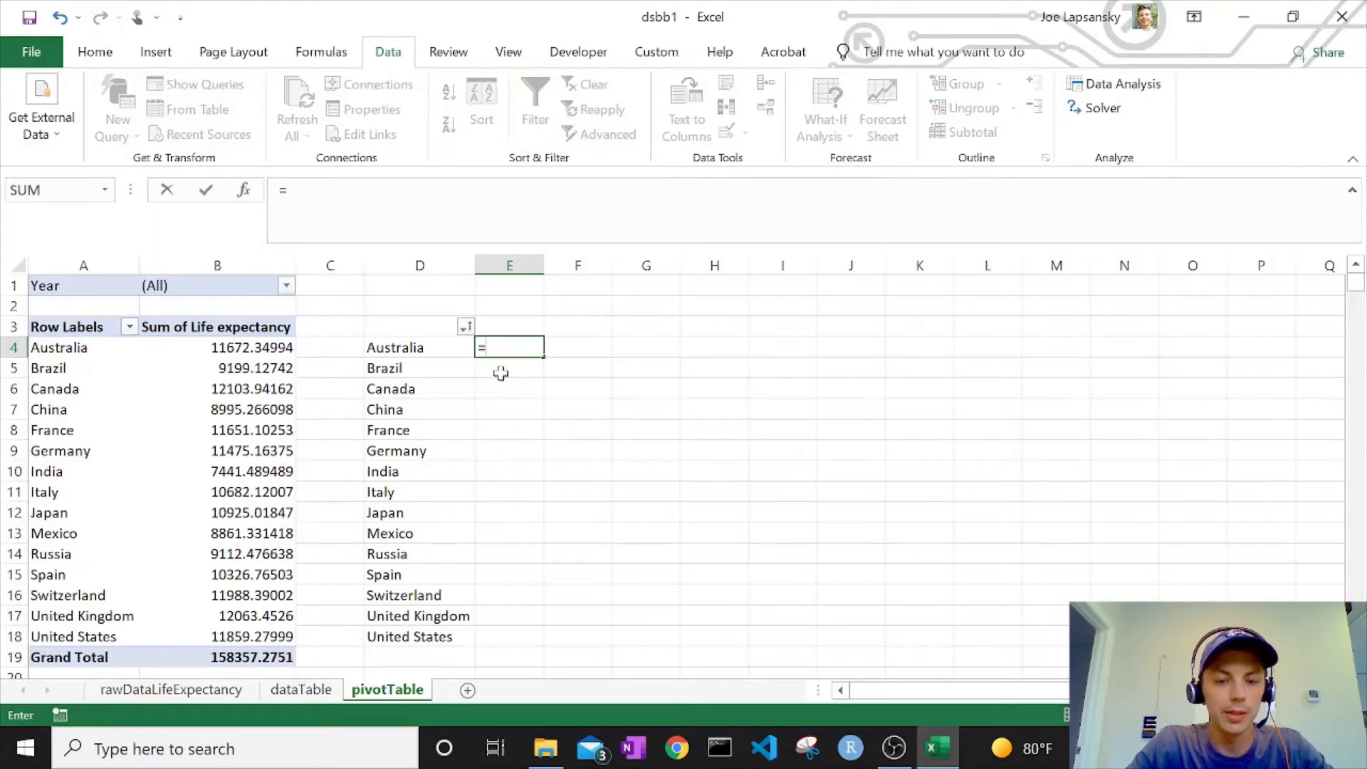
{"action": "type", "text": "aver"}
- Insert AVERAGEIF in E4 with the dataTable Entity column as its range
{"action": "key", "text": "Down"}
{"action": "key", "text": "Down"}
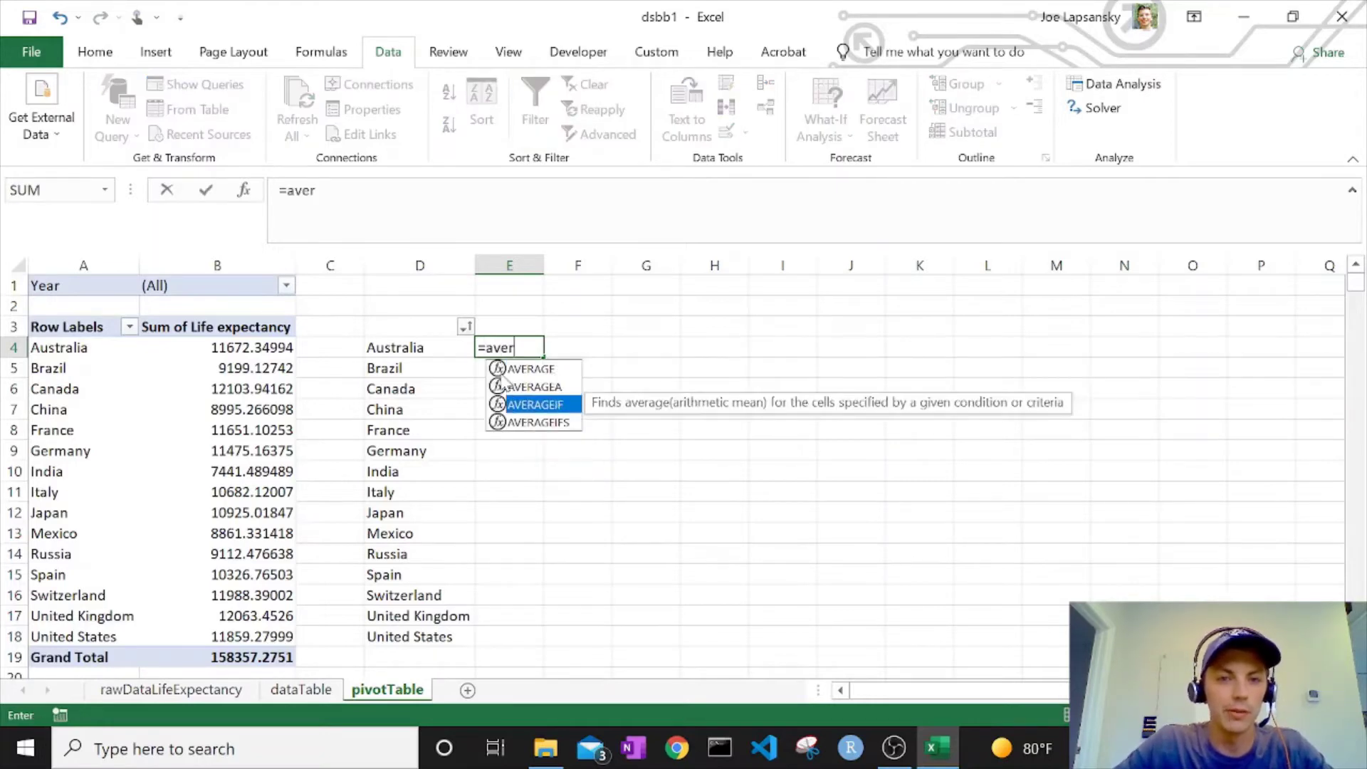
{"action": "key", "text": "Tab"}
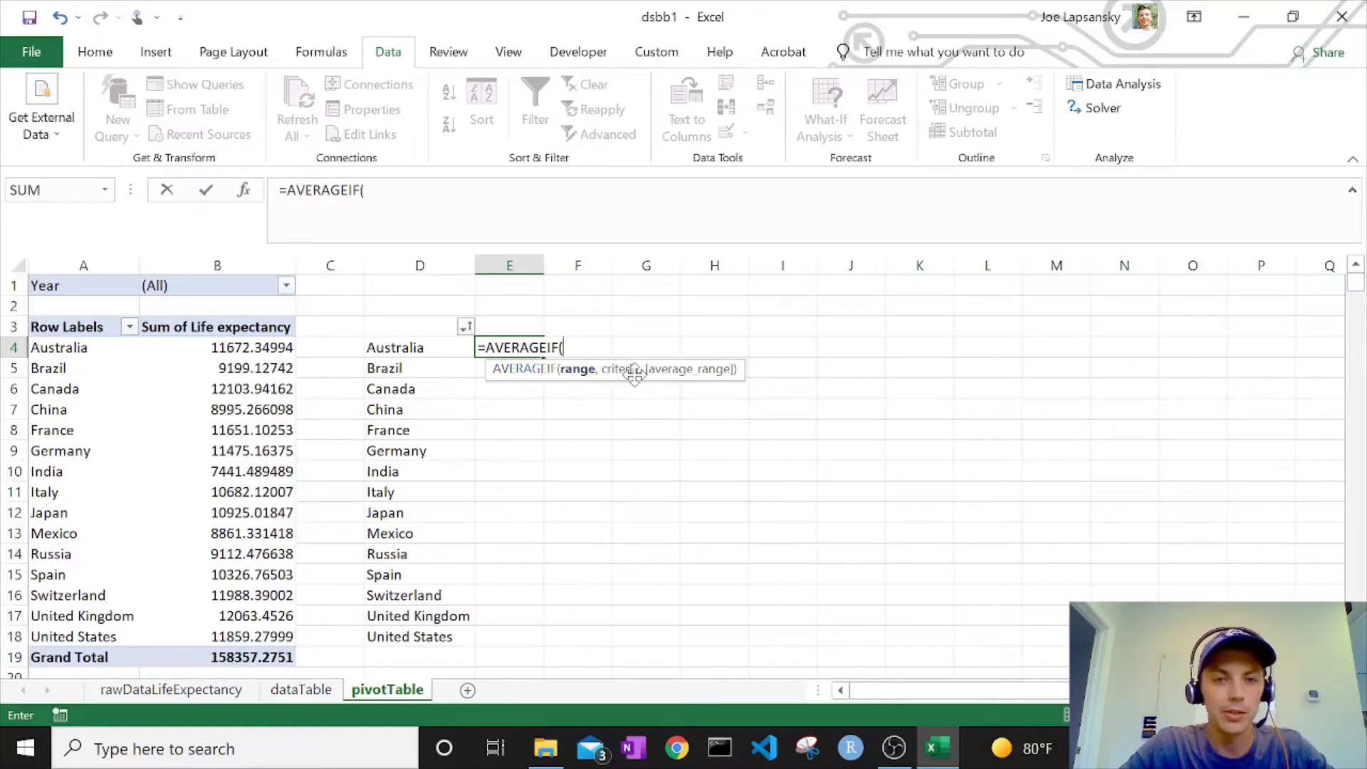
{"action": "left_click", "coordinate": [314, 695]}
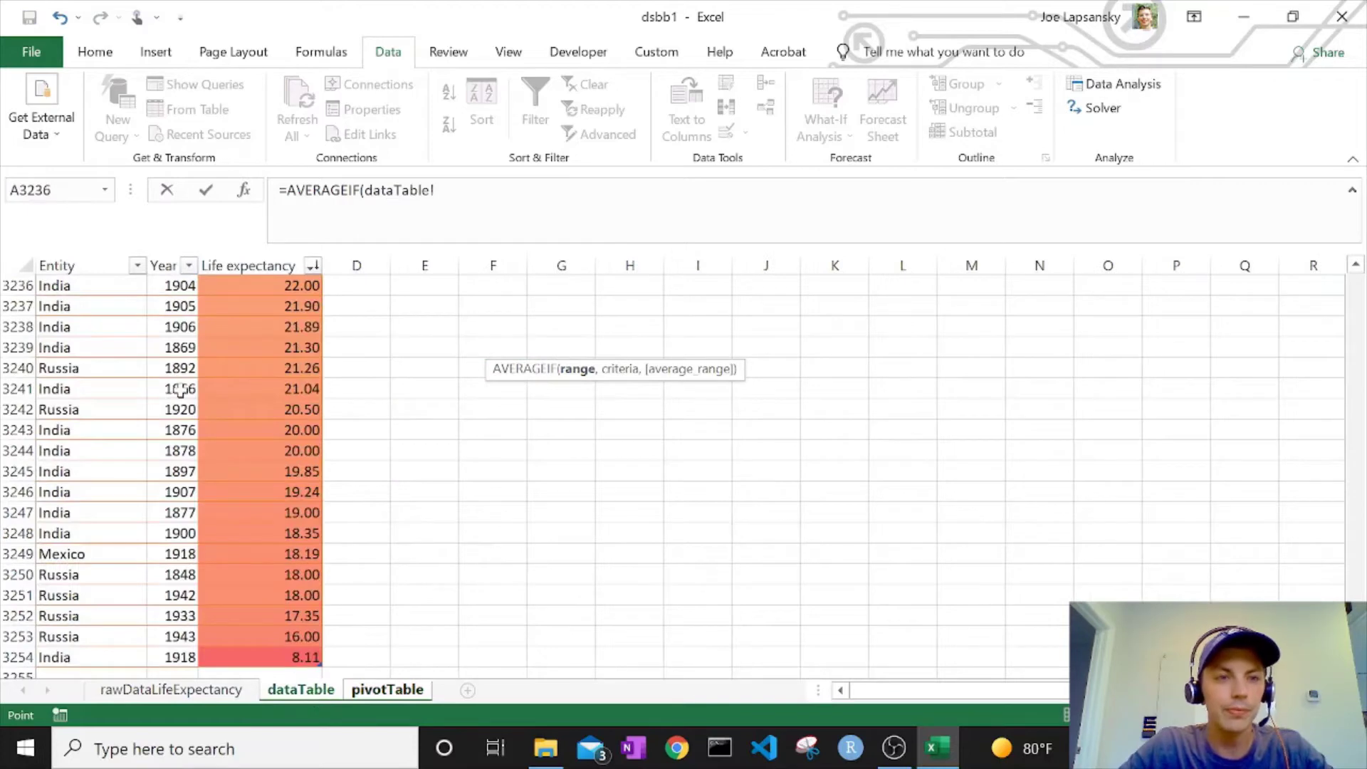
{"action": "left_click", "coordinate": [81, 266]}
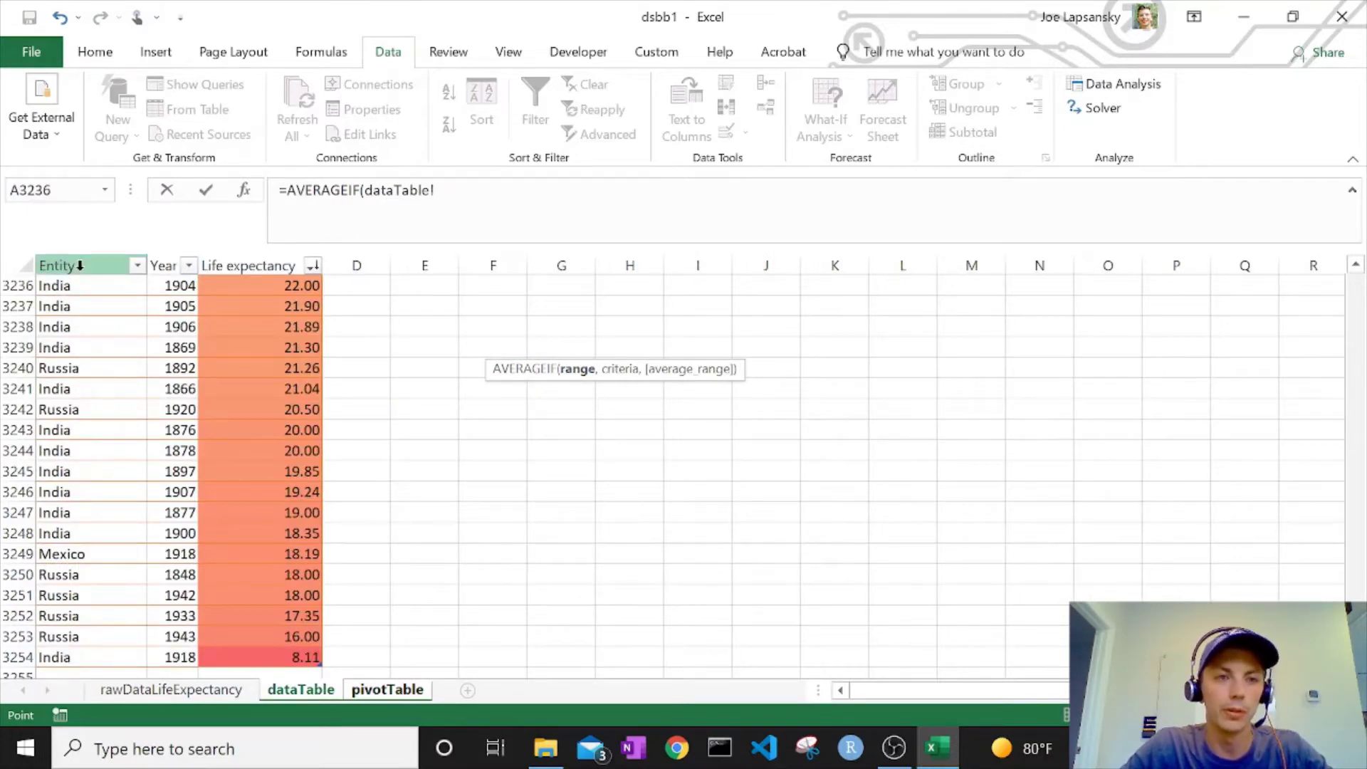
{"action": "left_click", "coordinate": [79, 266]}
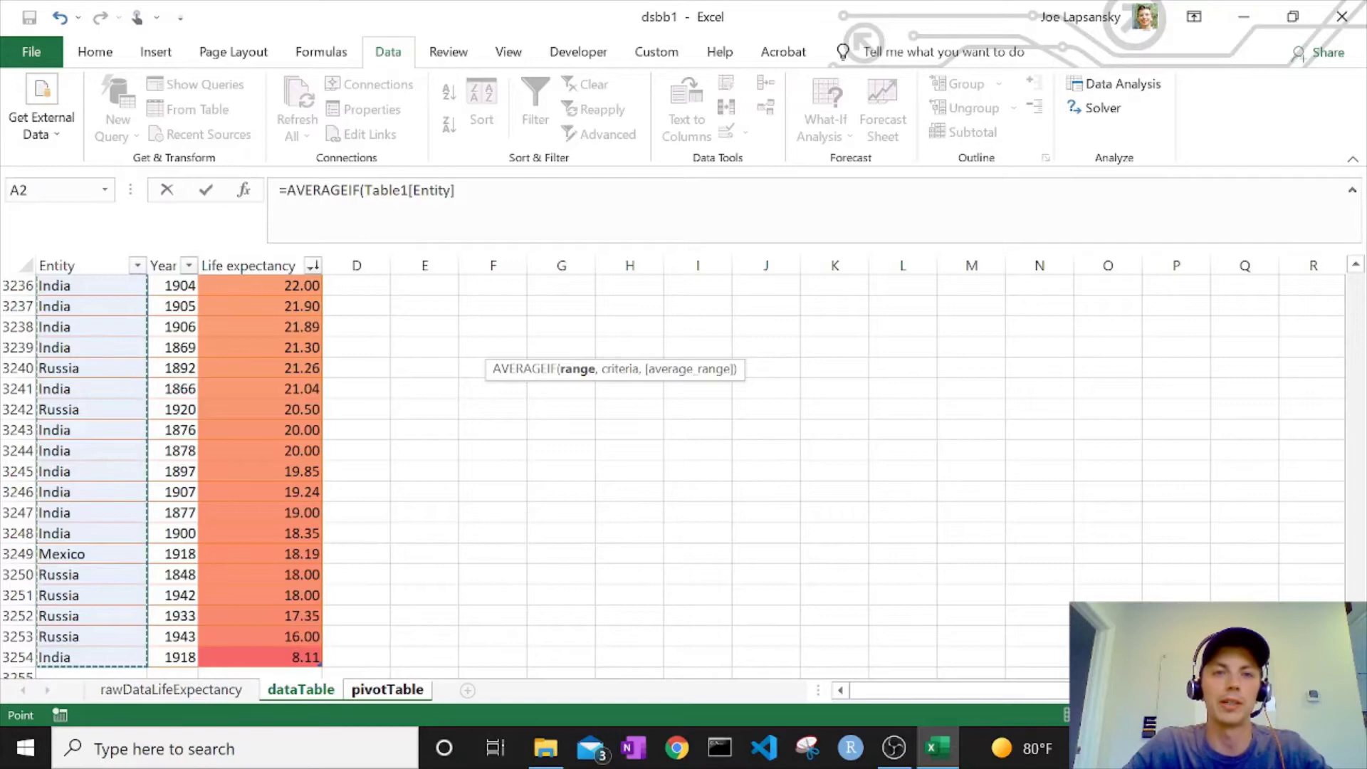
{"action": "key", "text": "F2"}
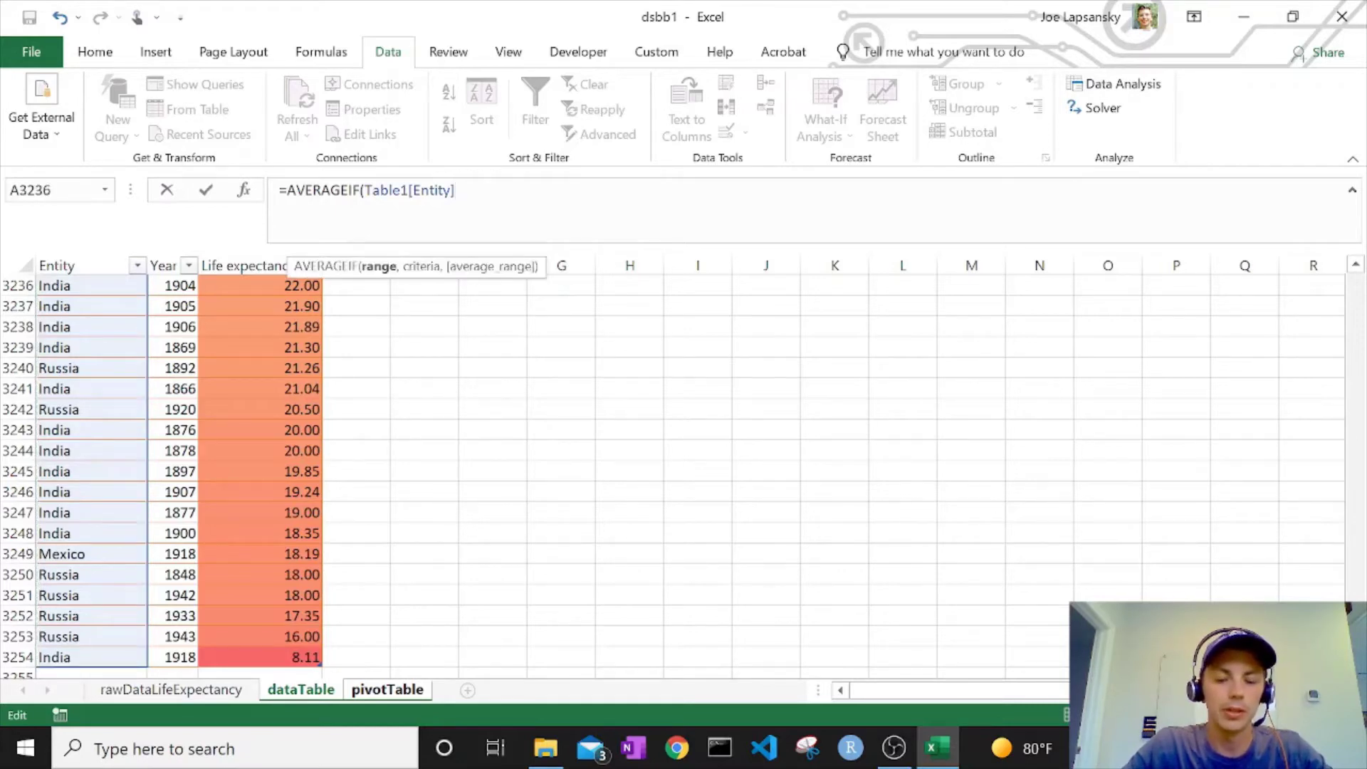
{"action": "type", "text": ","}
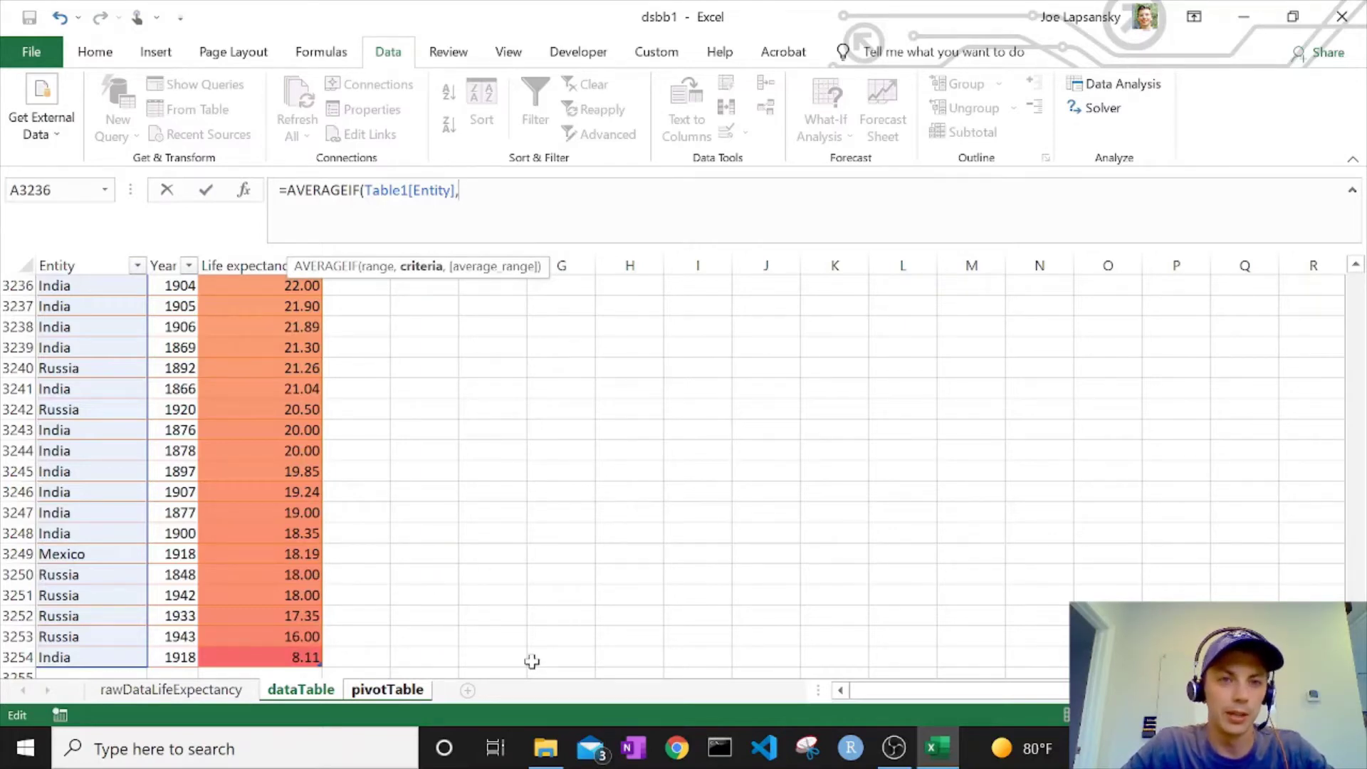
- Drop the 'pivotTable!' prefix and use D4 as the criterion, locked as $D4
{"action": "left_click", "coordinate": [388, 689]}
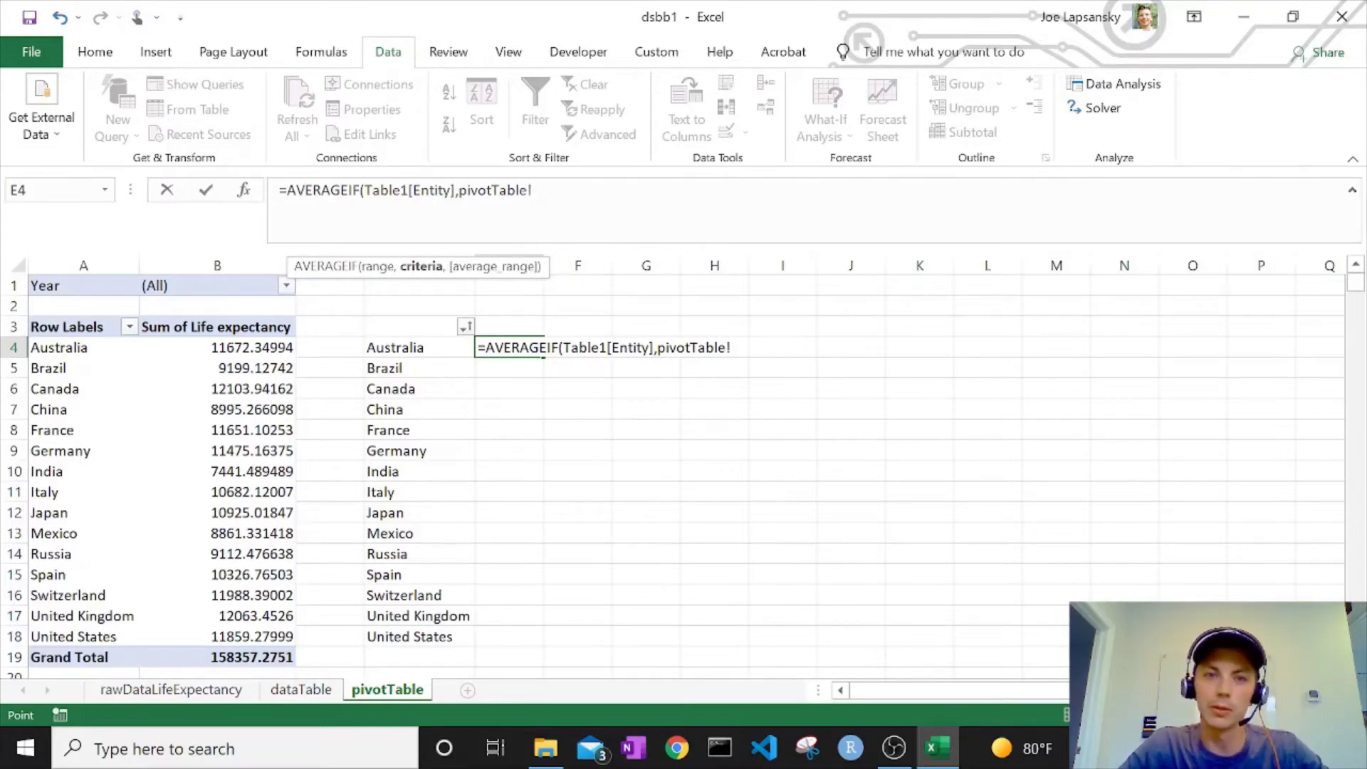
{"action": "left_click_drag", "start_coordinate": [532, 191], "coordinate": [459, 190]}
{"action": "key", "text": "BackSpace"}
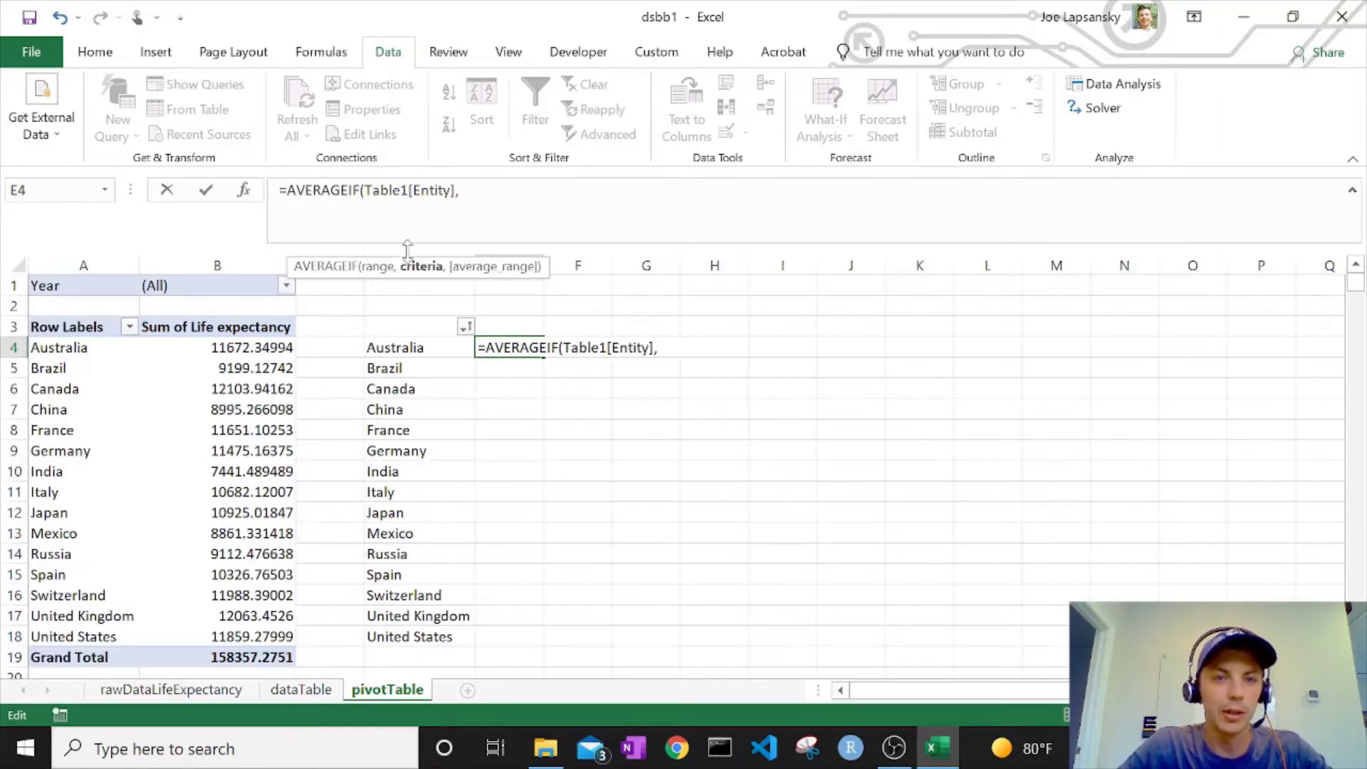
{"action": "left_click", "coordinate": [393, 350]}
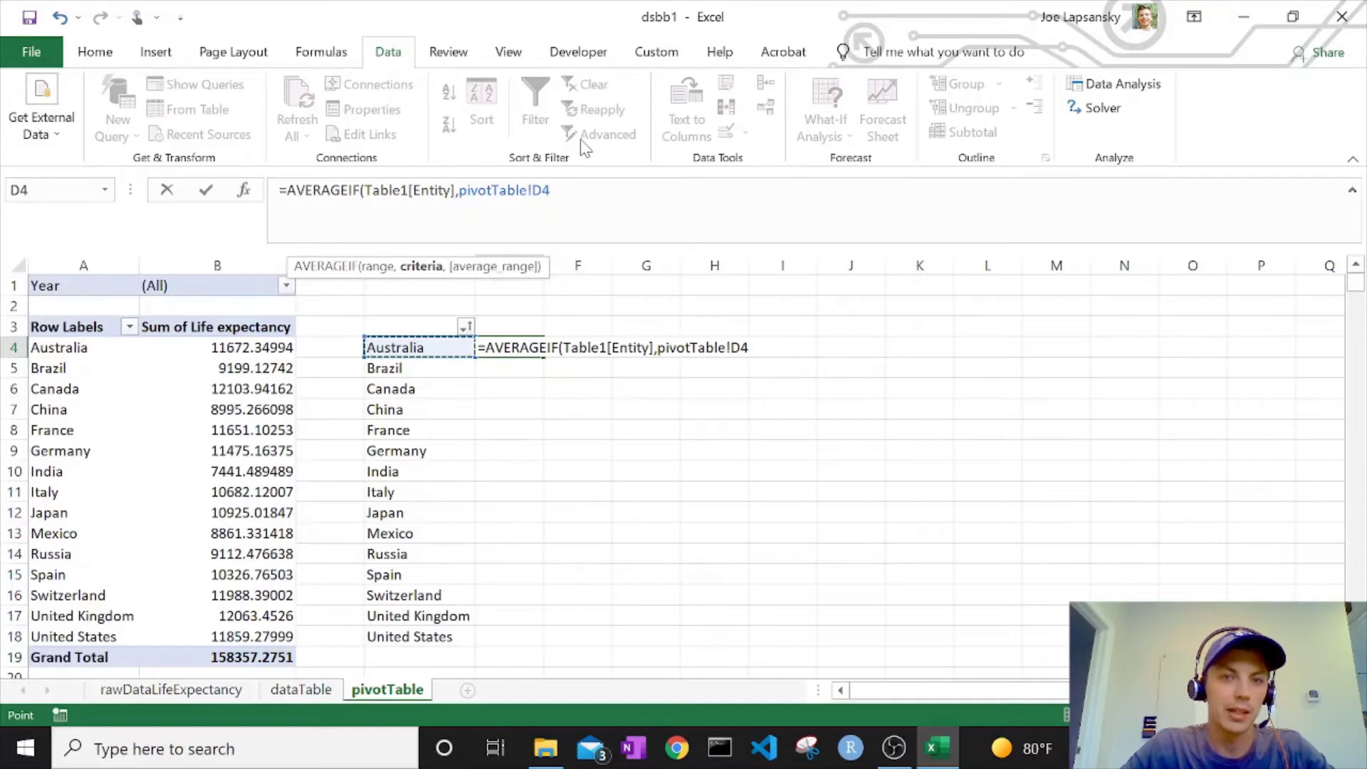
{"action": "key", "text": "F2"}
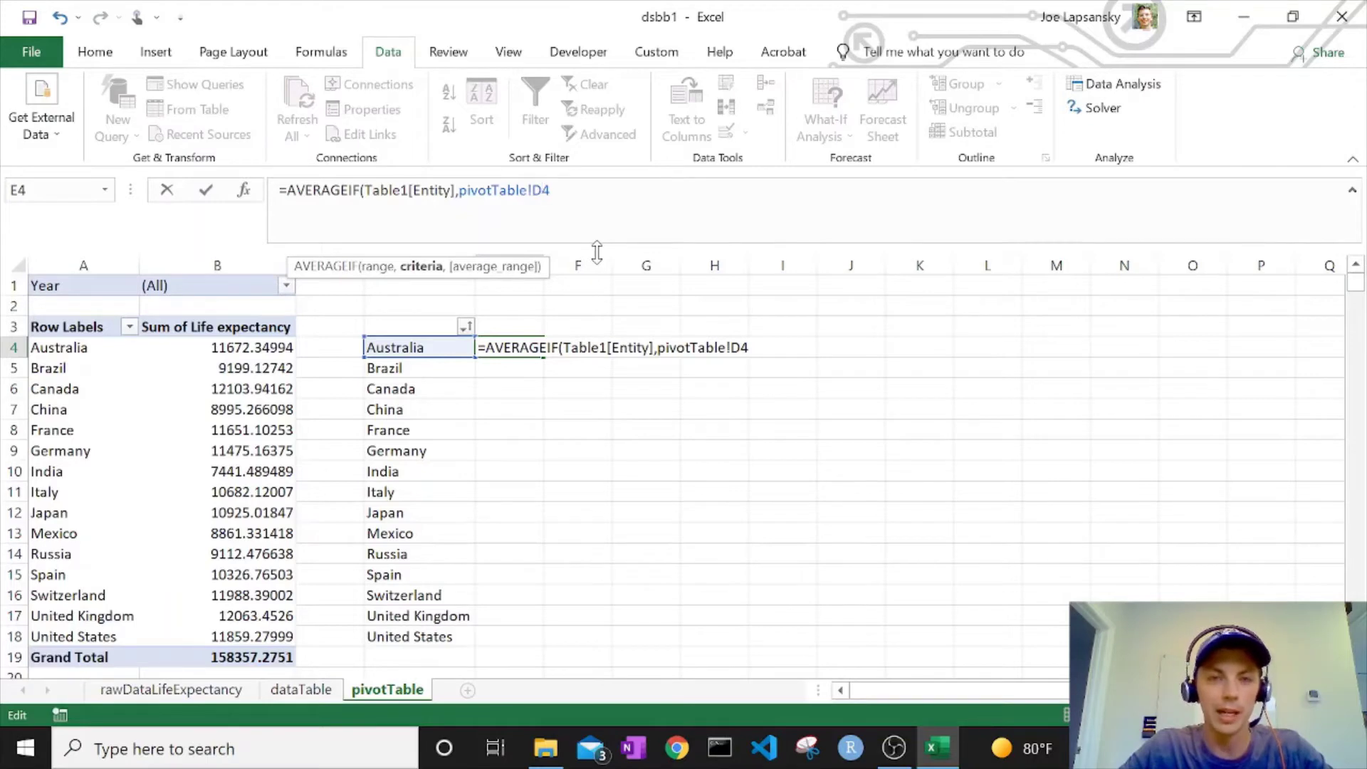
{"action": "key", "text": "F4"}
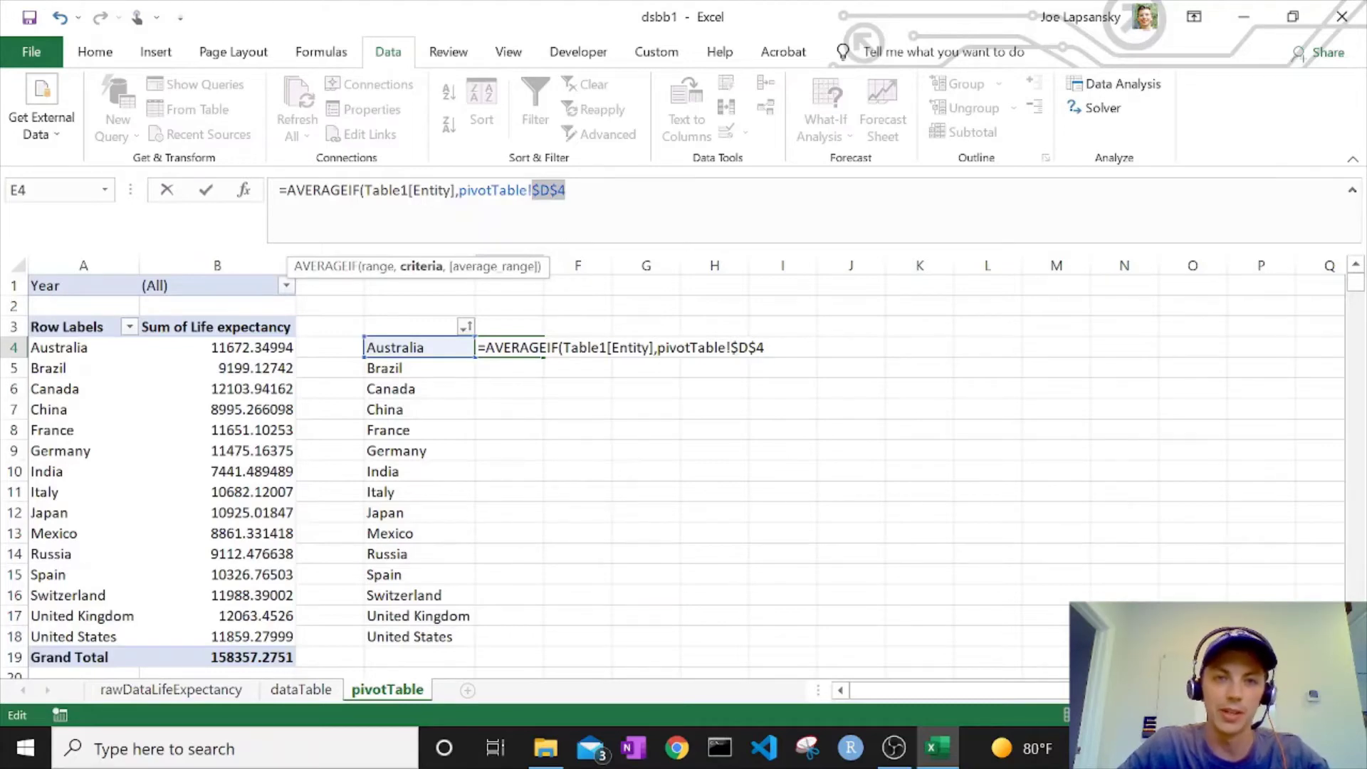
{"action": "key", "text": "F4"}
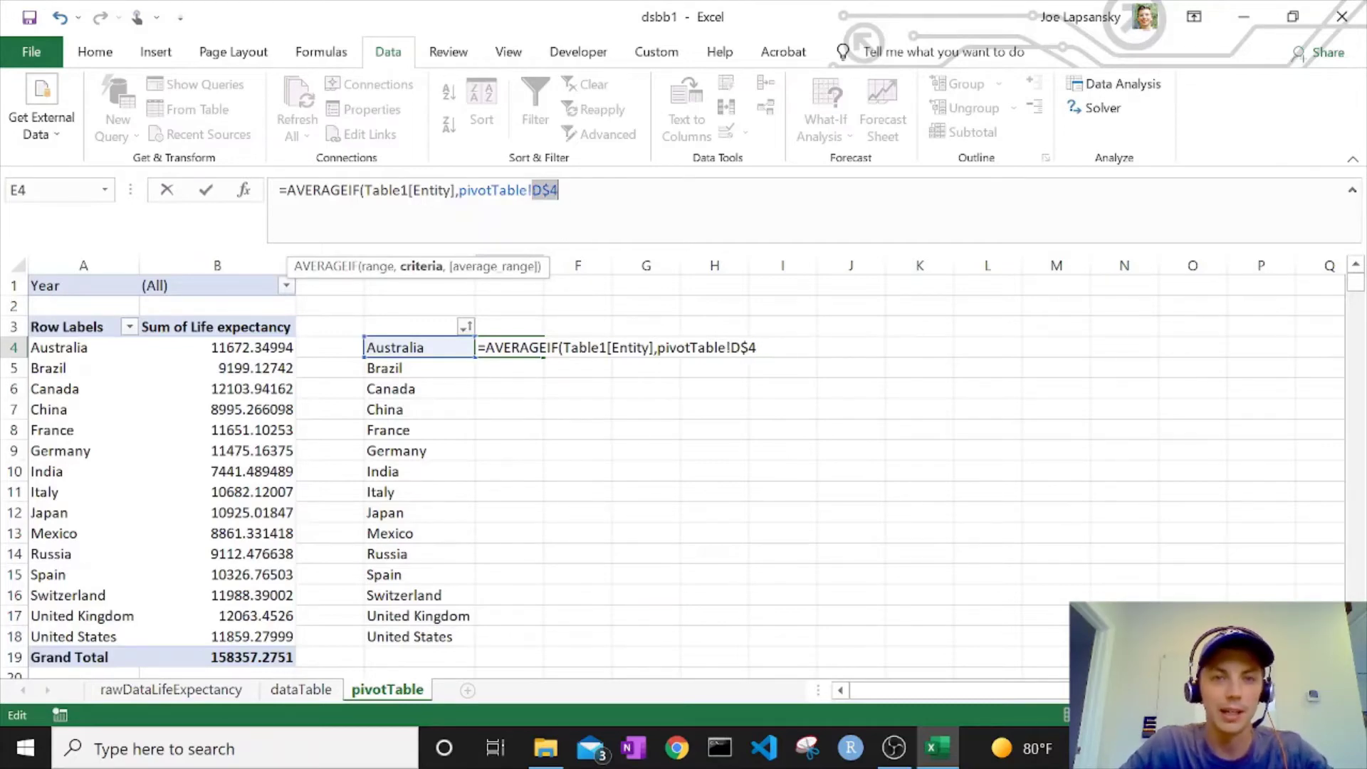
{"action": "key", "text": "F4"}
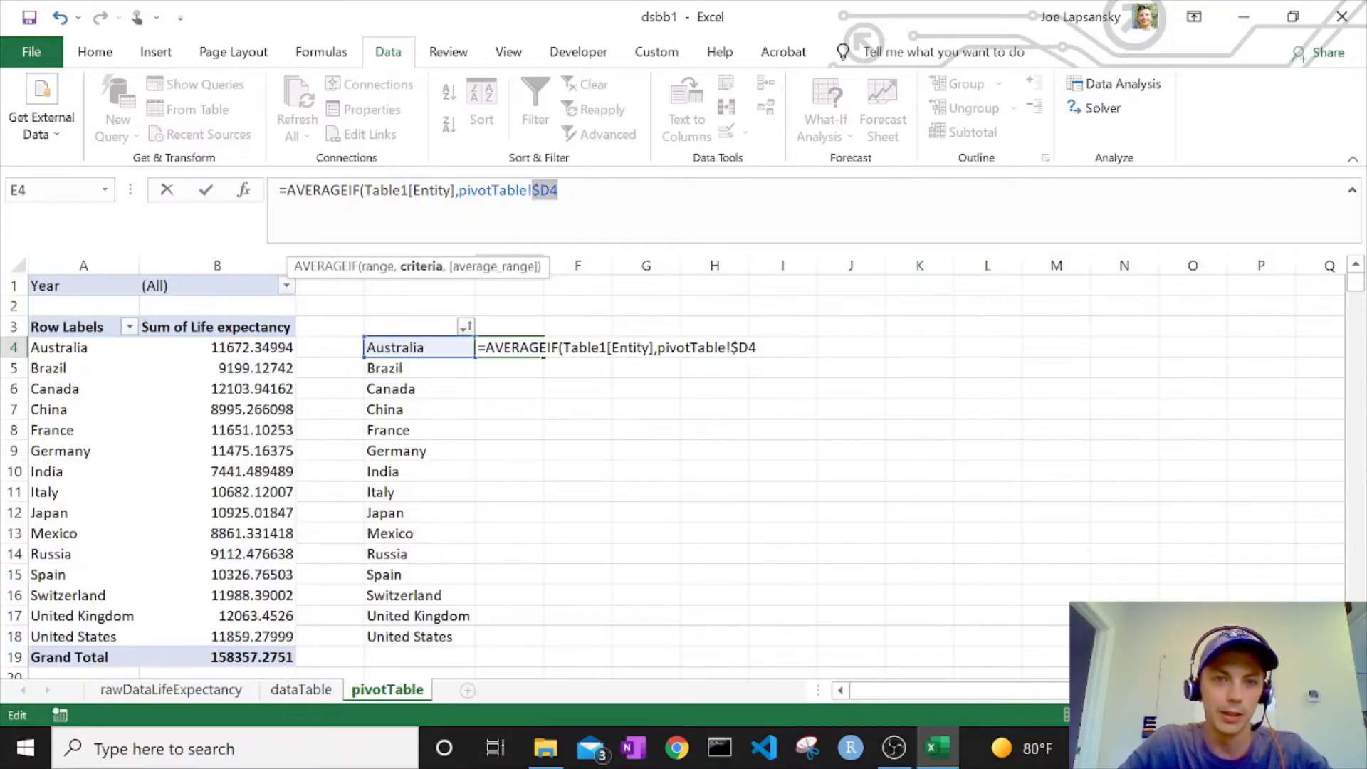
{"action": "key", "text": "Right"}
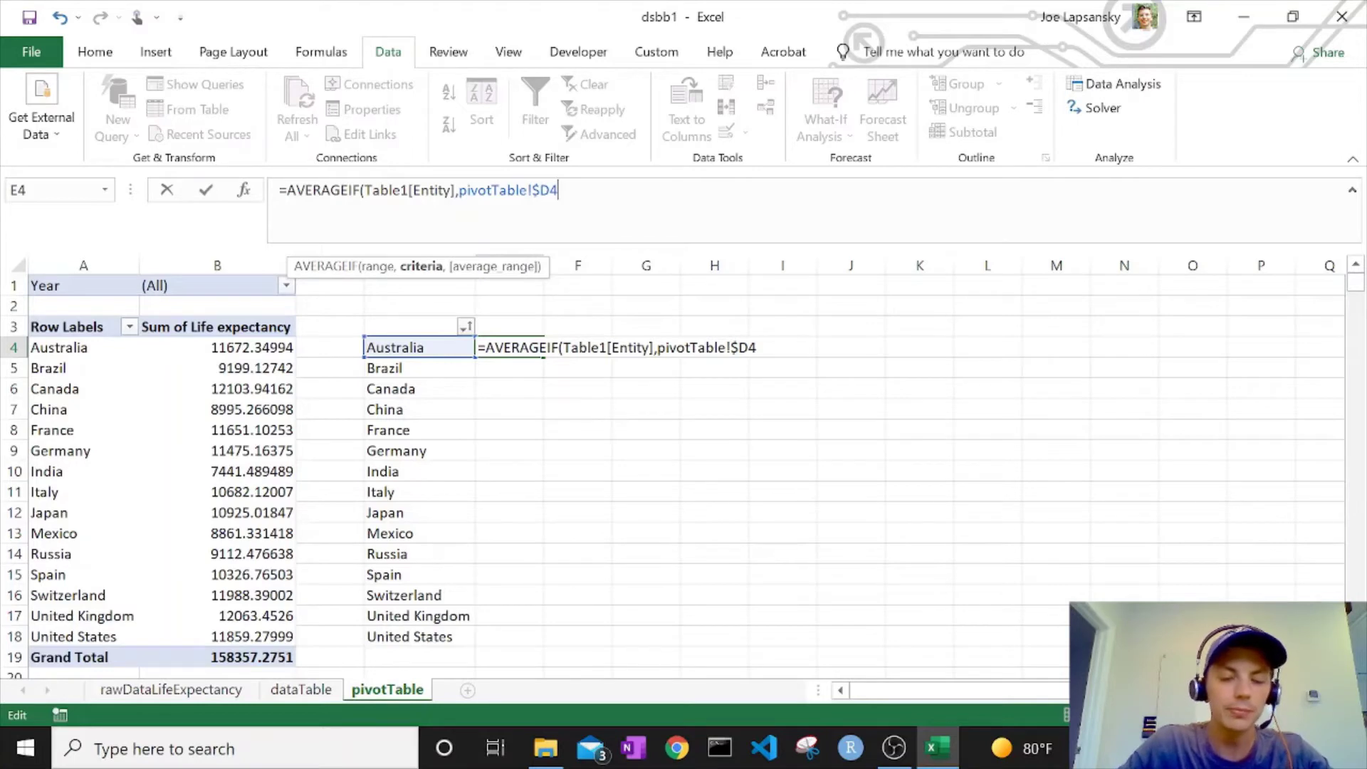
{"action": "type", "text": ","}
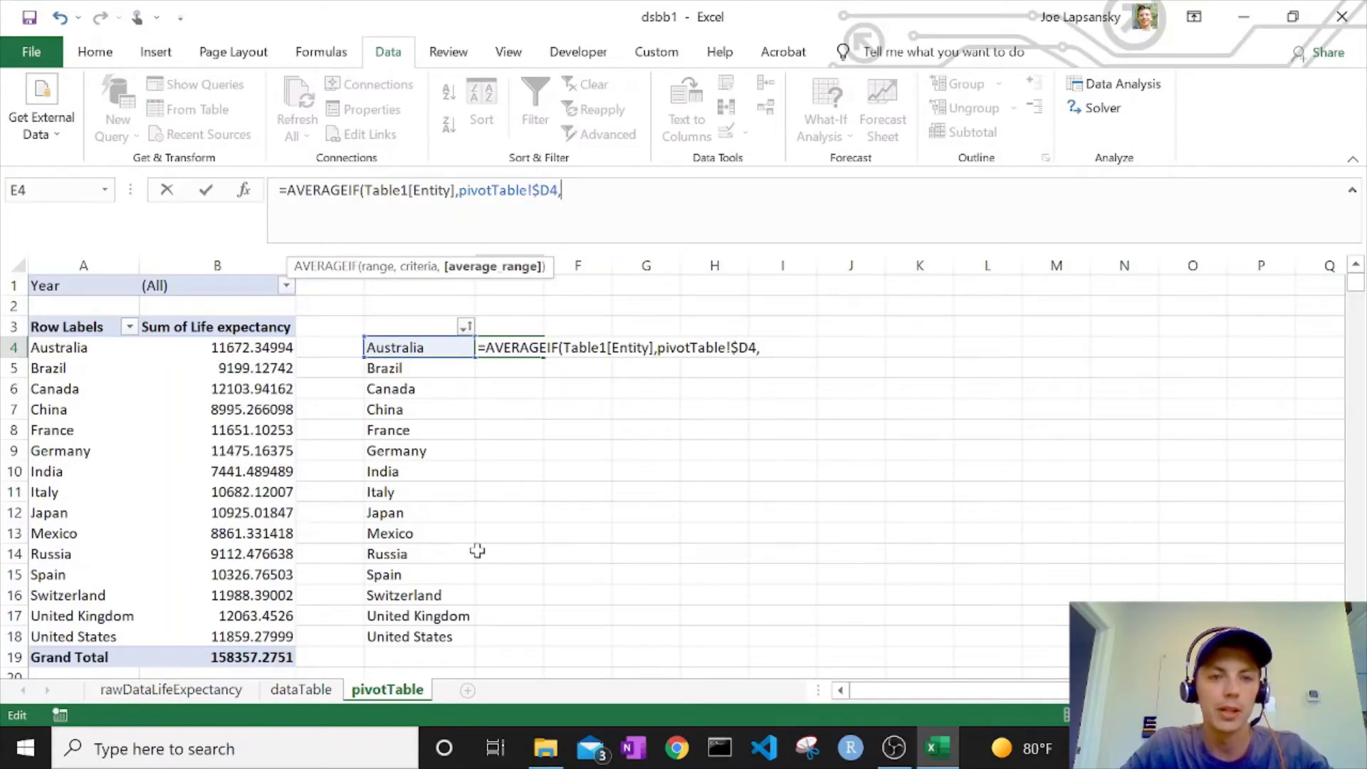
- Average the dataTable Life expectancy column so E4 returns 54.29 for Australia
{"action": "left_click", "coordinate": [304, 691]}
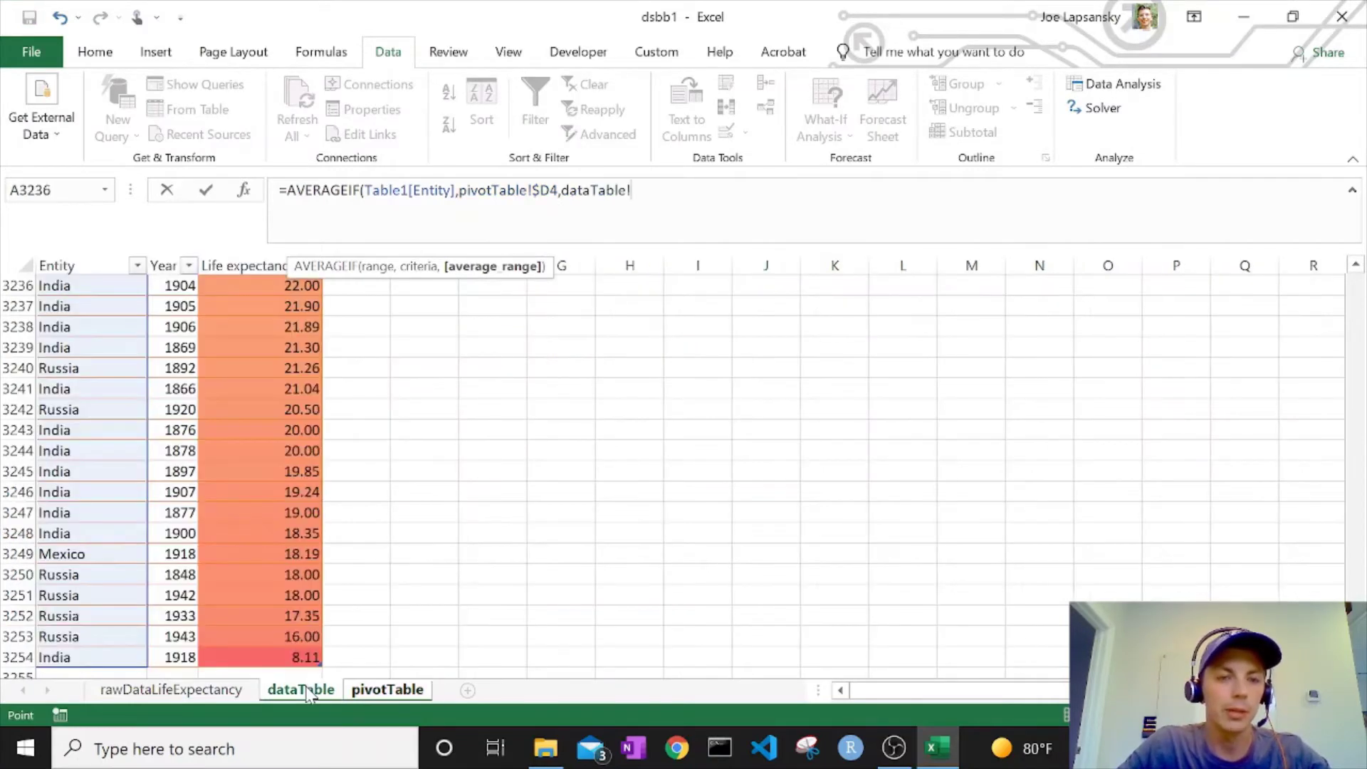
{"action": "left_click", "coordinate": [240, 267]}
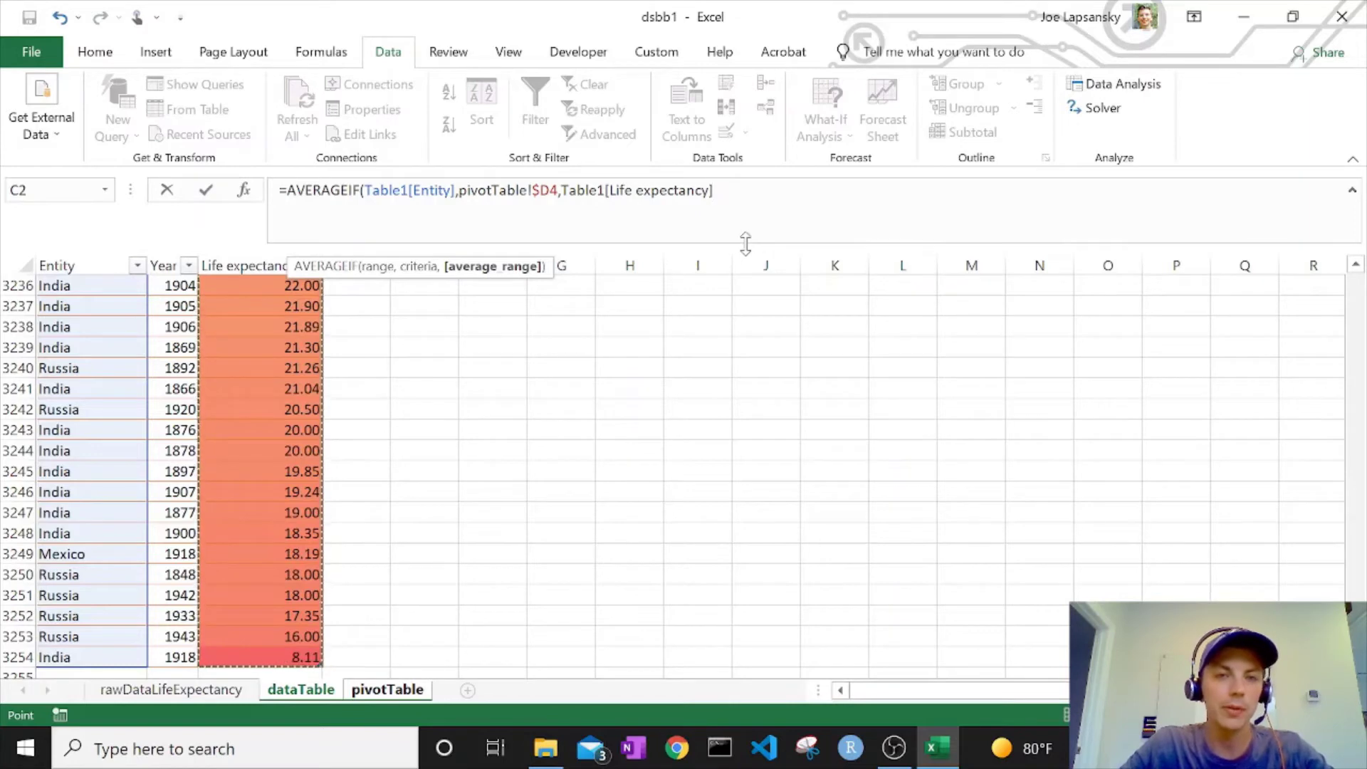
{"action": "type", "text": ")"}
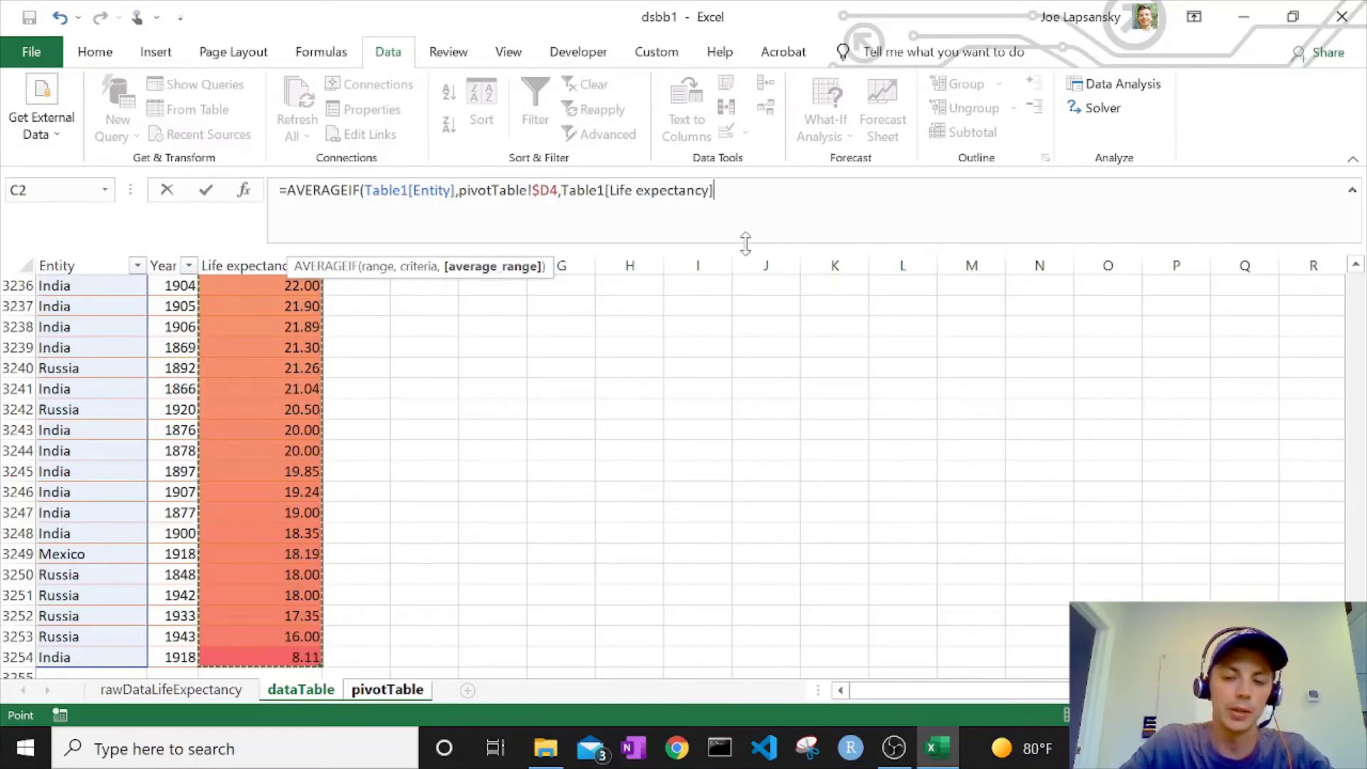
{"action": "key", "text": "Return"}
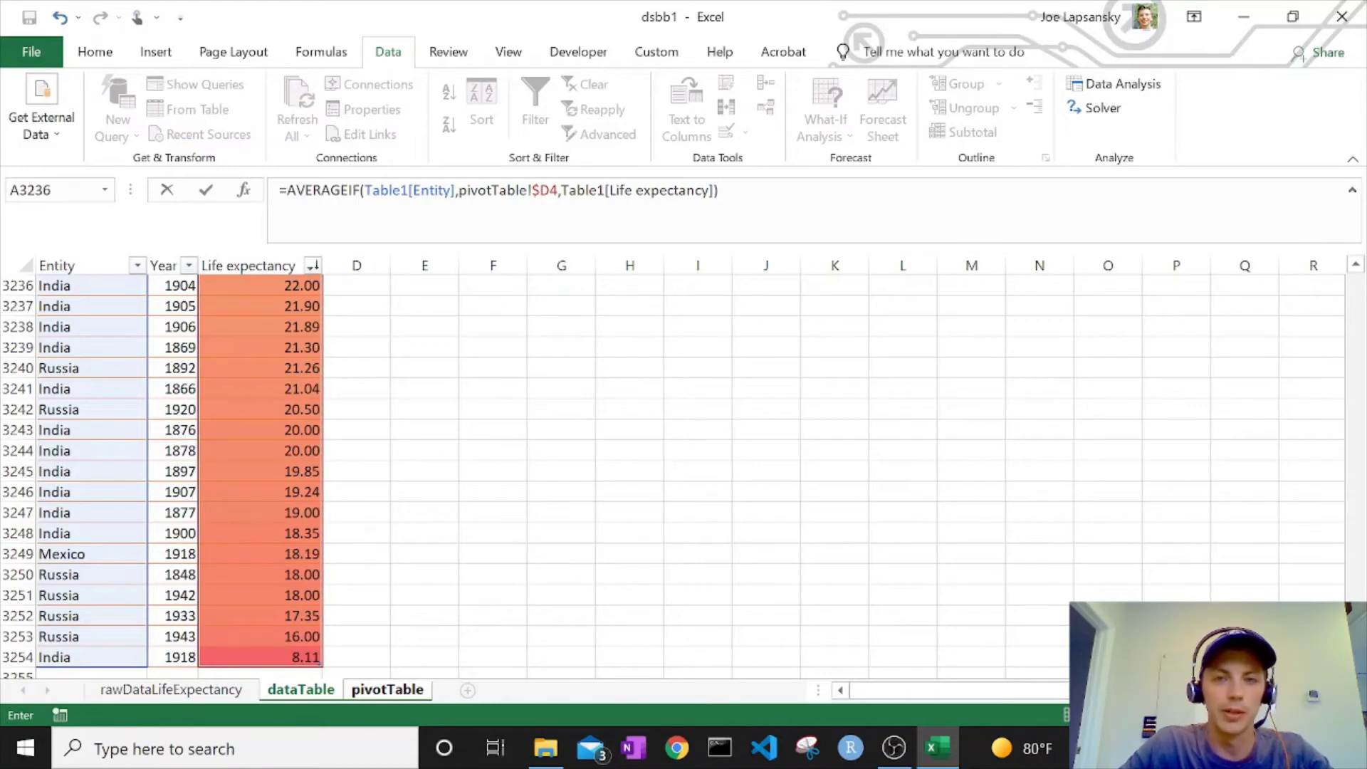
{"action": "key", "text": "Return"}
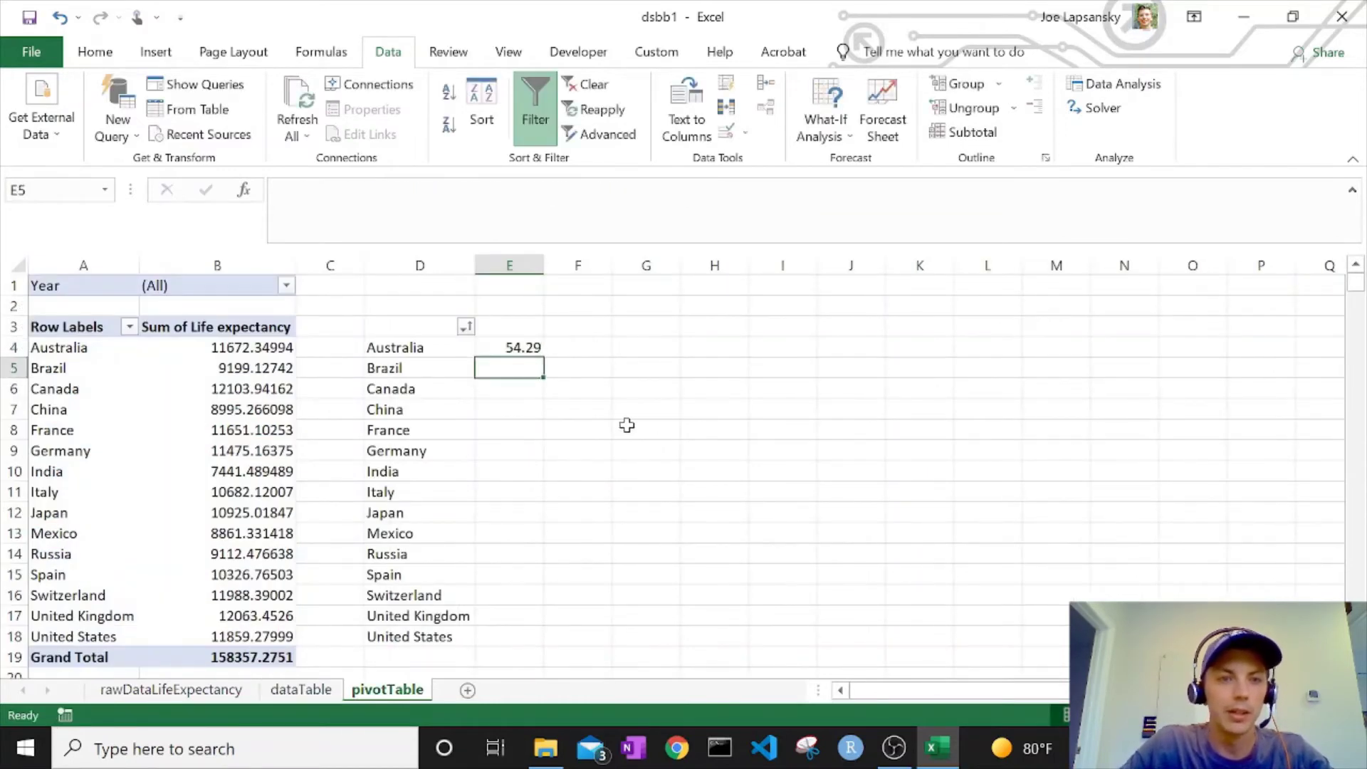
- Fill the E4 formula down to E18 and confirm Russia's copy references $D14
{"action": "left_click", "coordinate": [535, 347]}
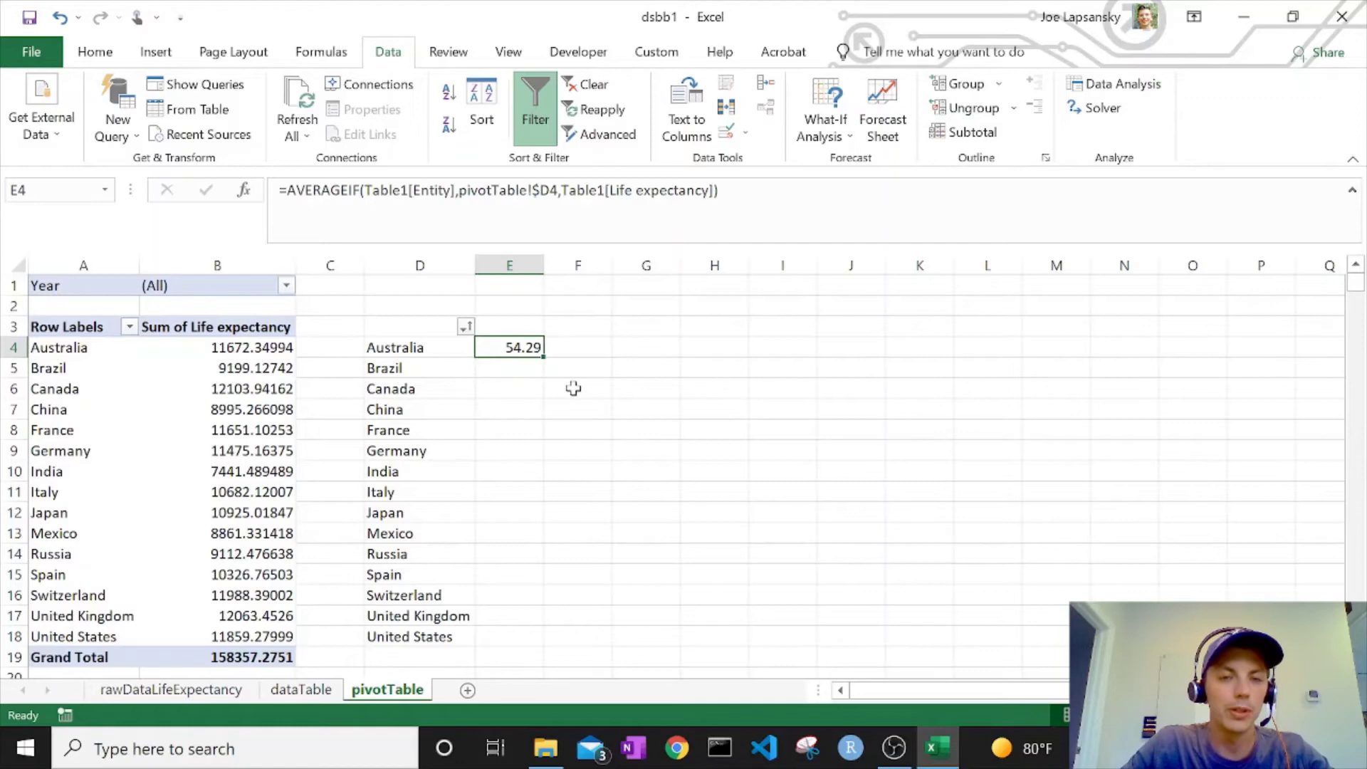
{"action": "double_click", "coordinate": [542, 360]}
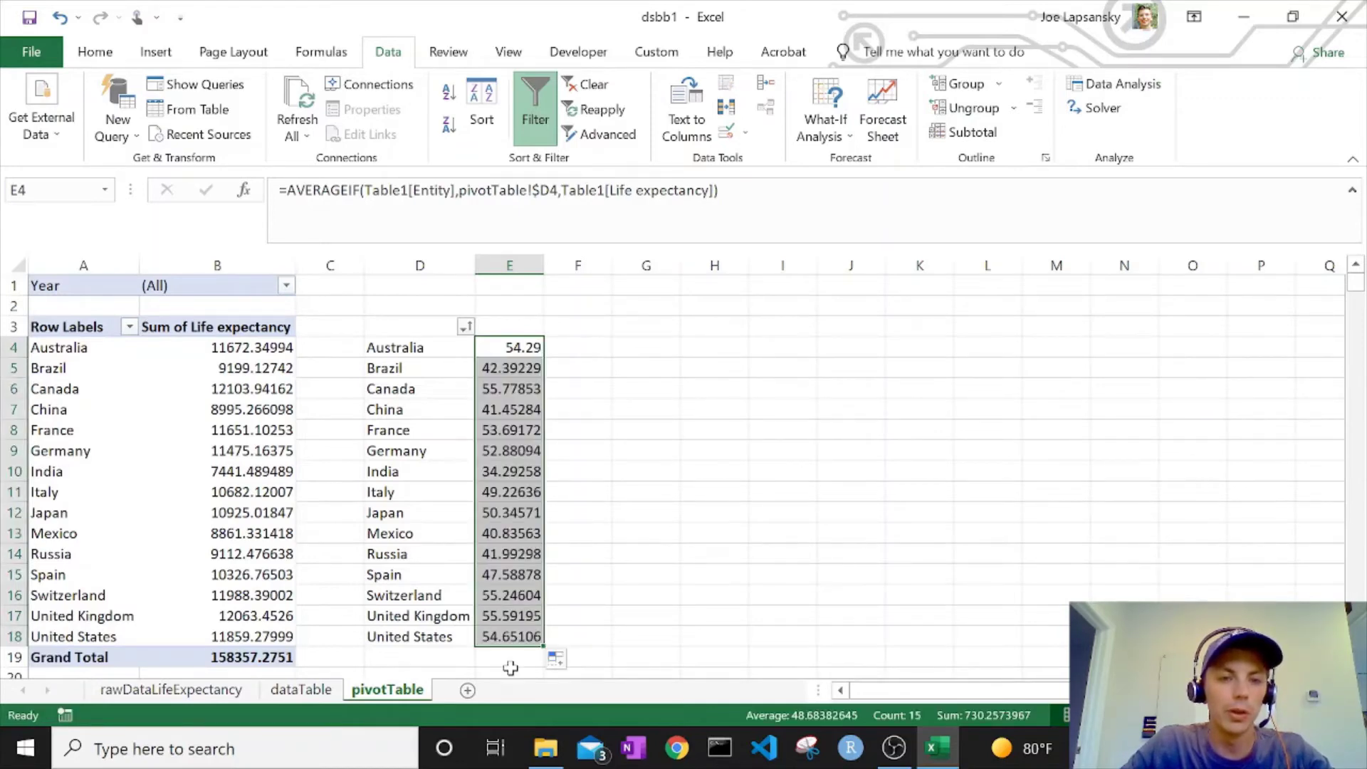
{"action": "left_click", "coordinate": [513, 555]}
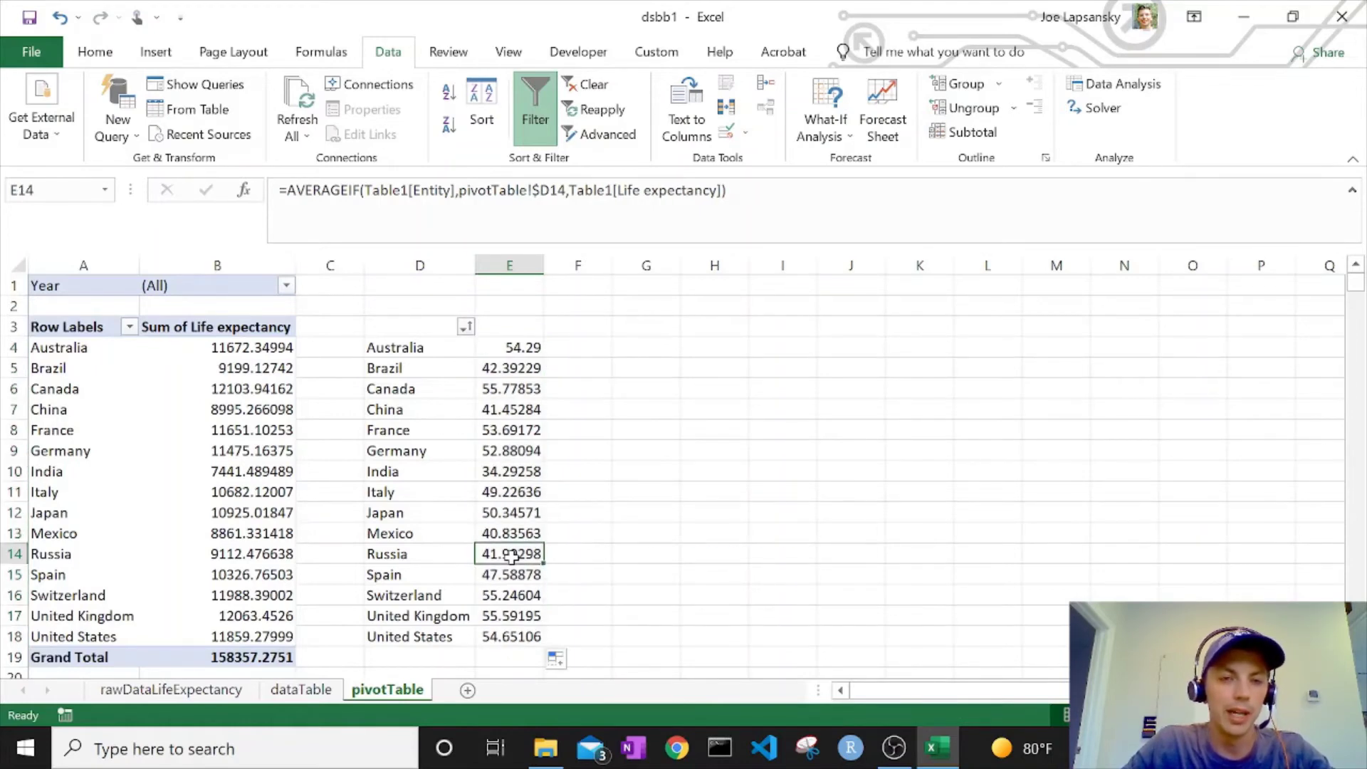
{"action": "double_click", "coordinate": [513, 555]}
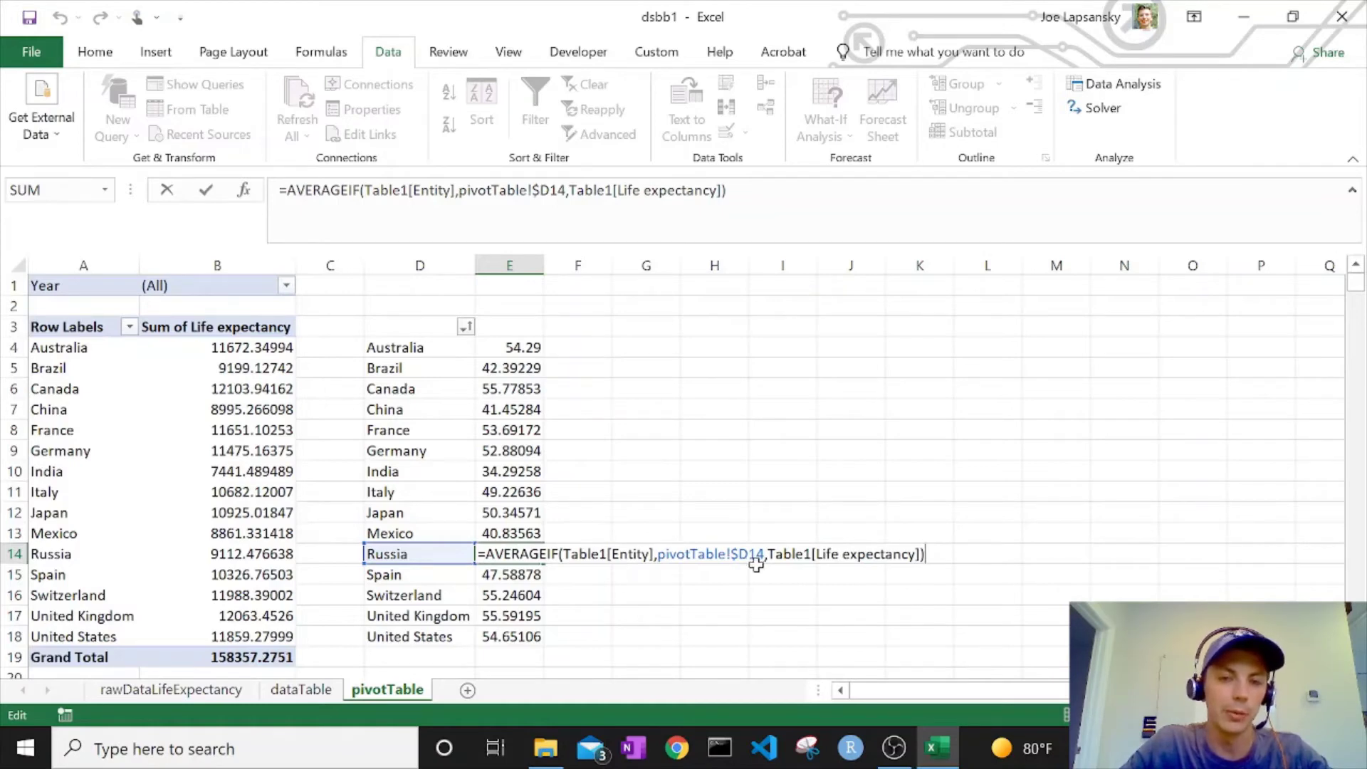
- Copy the E14 formula into F14, where it returns #DIV/0!
{"action": "key", "text": "ctrl+Return"}
{"action": "left_click_drag", "start_coordinate": [544, 564], "coordinate": [618, 562]}
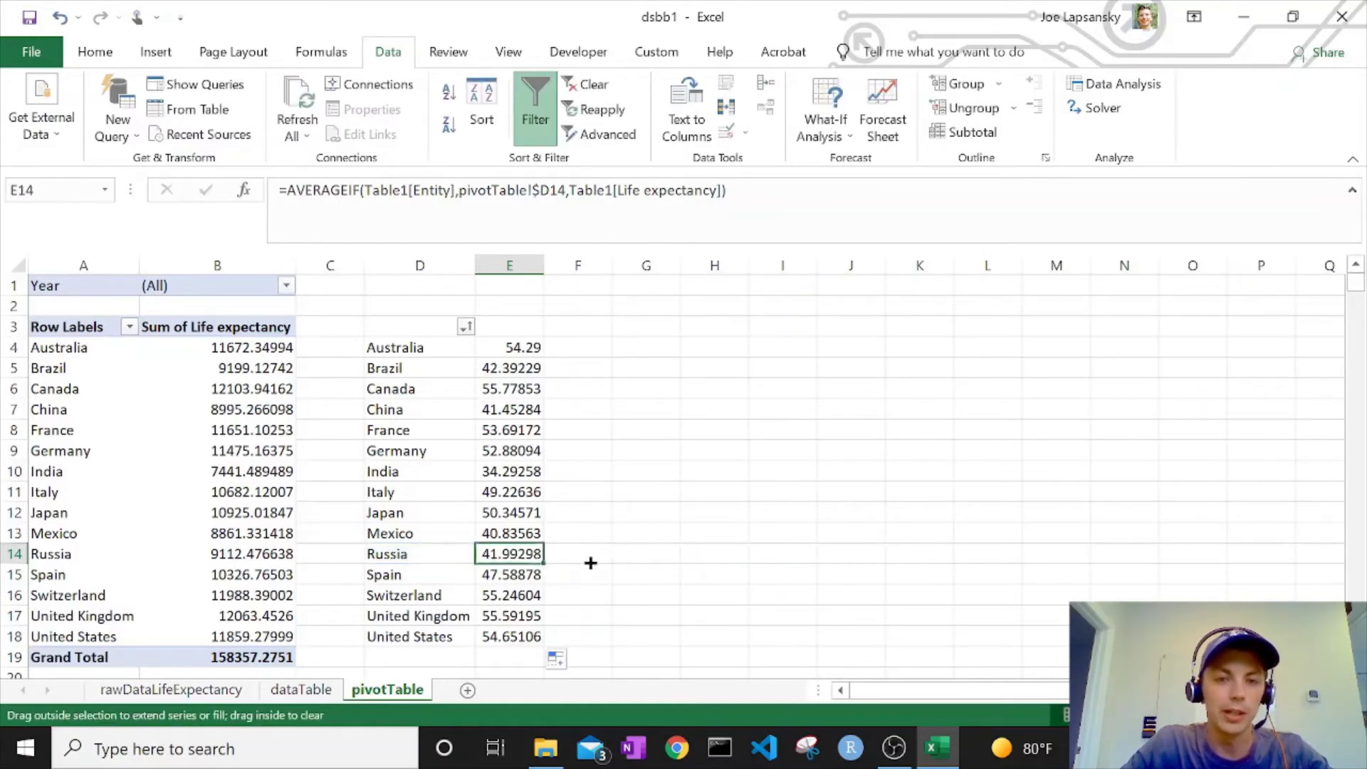
{"action": "double_click", "coordinate": [584, 556]}
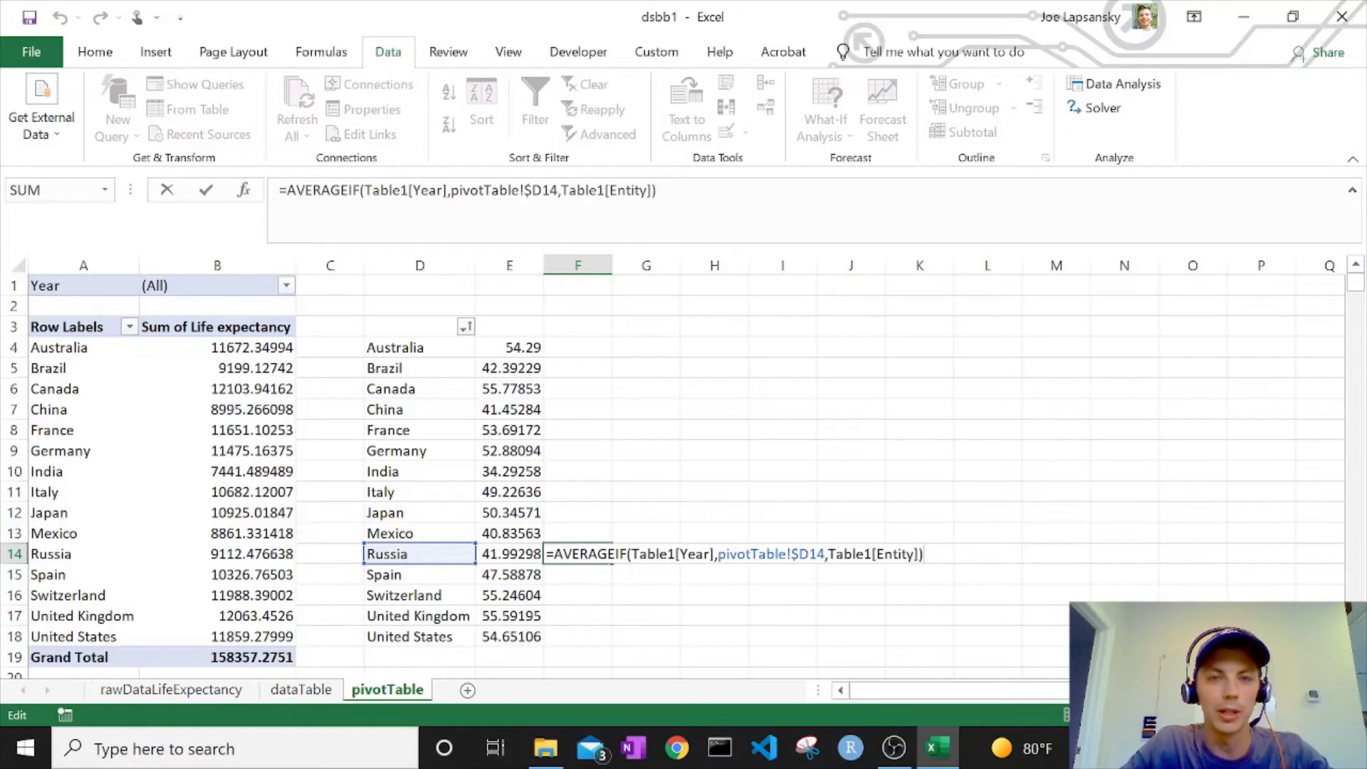
{"action": "key", "text": "ctrl+Return"}
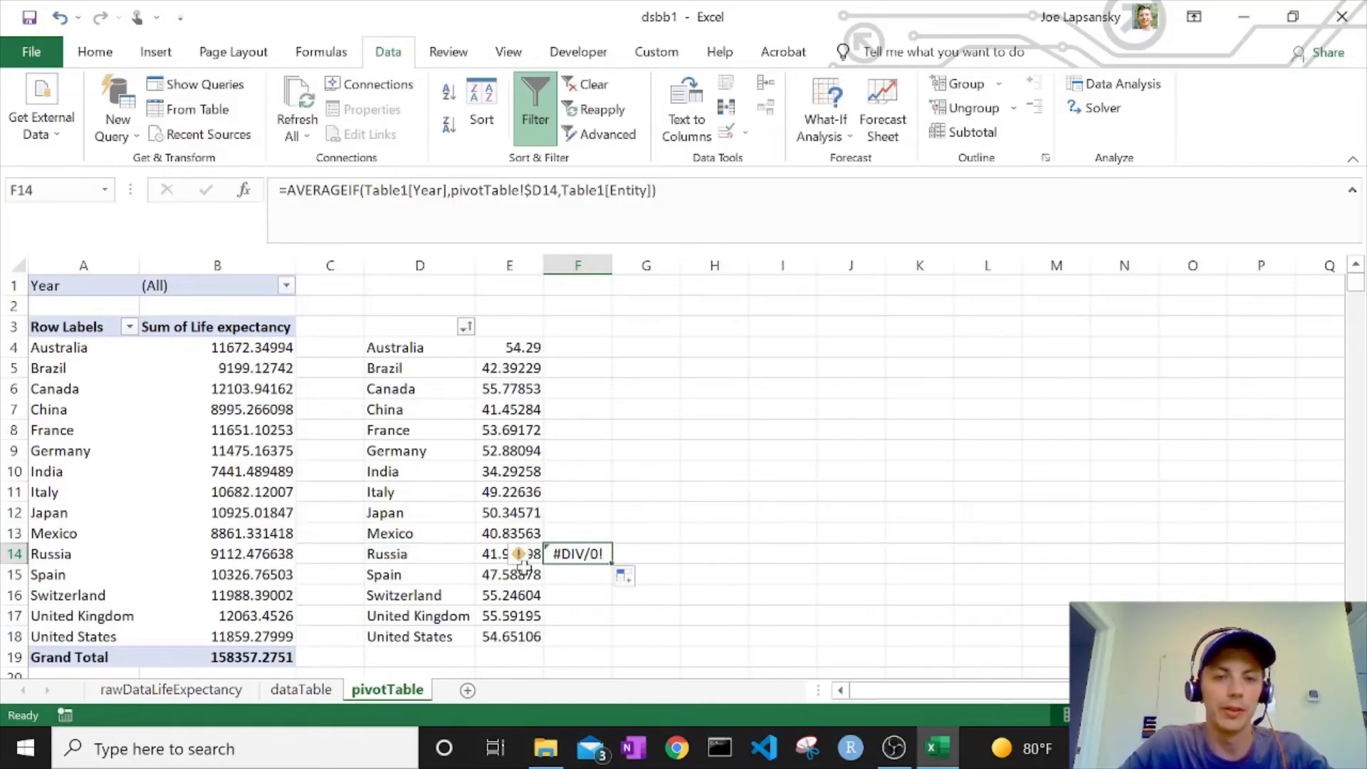
- Check the dataTable Year and Life expectancy columns behind the #DIV/0! error
{"action": "left_click", "coordinate": [293, 691]}
{"action": "left_click", "coordinate": [122, 262]}
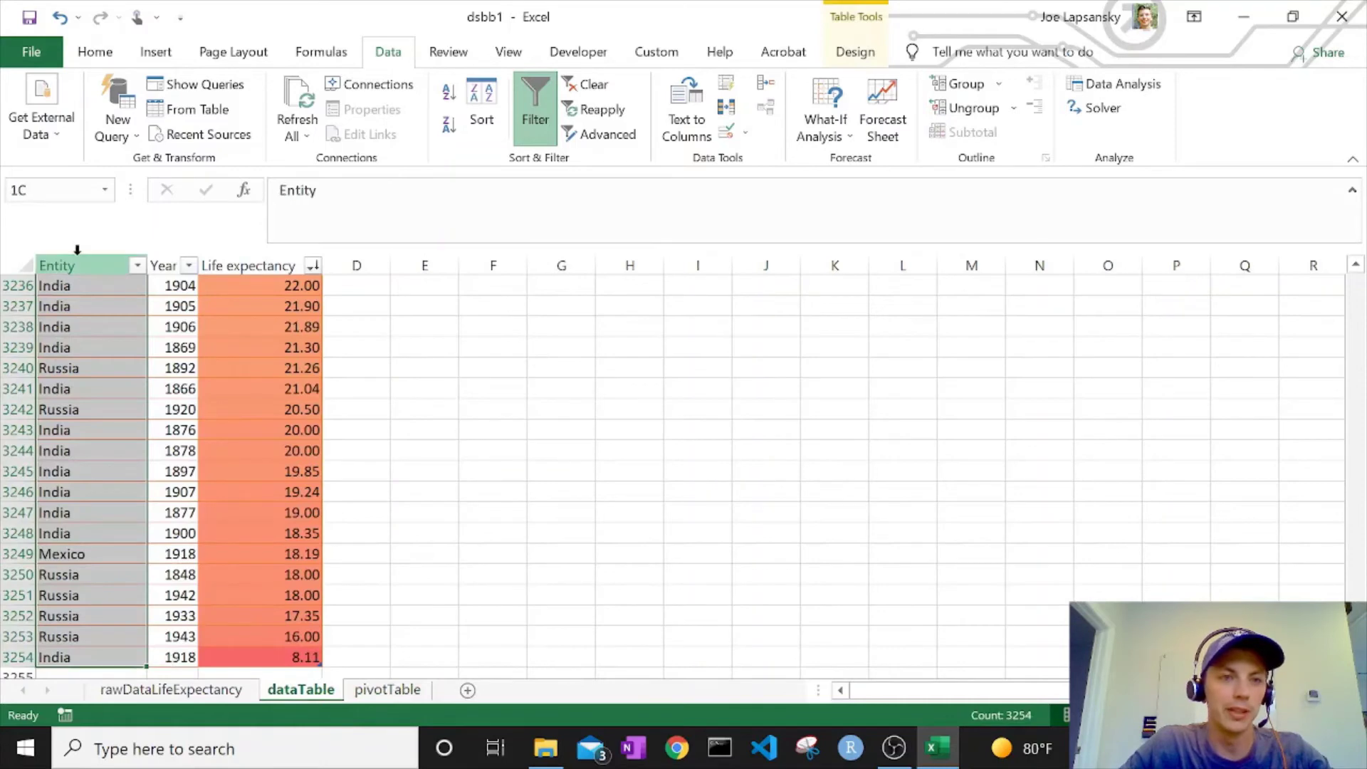
{"action": "left_click", "coordinate": [161, 262]}
{"action": "left_click", "coordinate": [247, 266]}
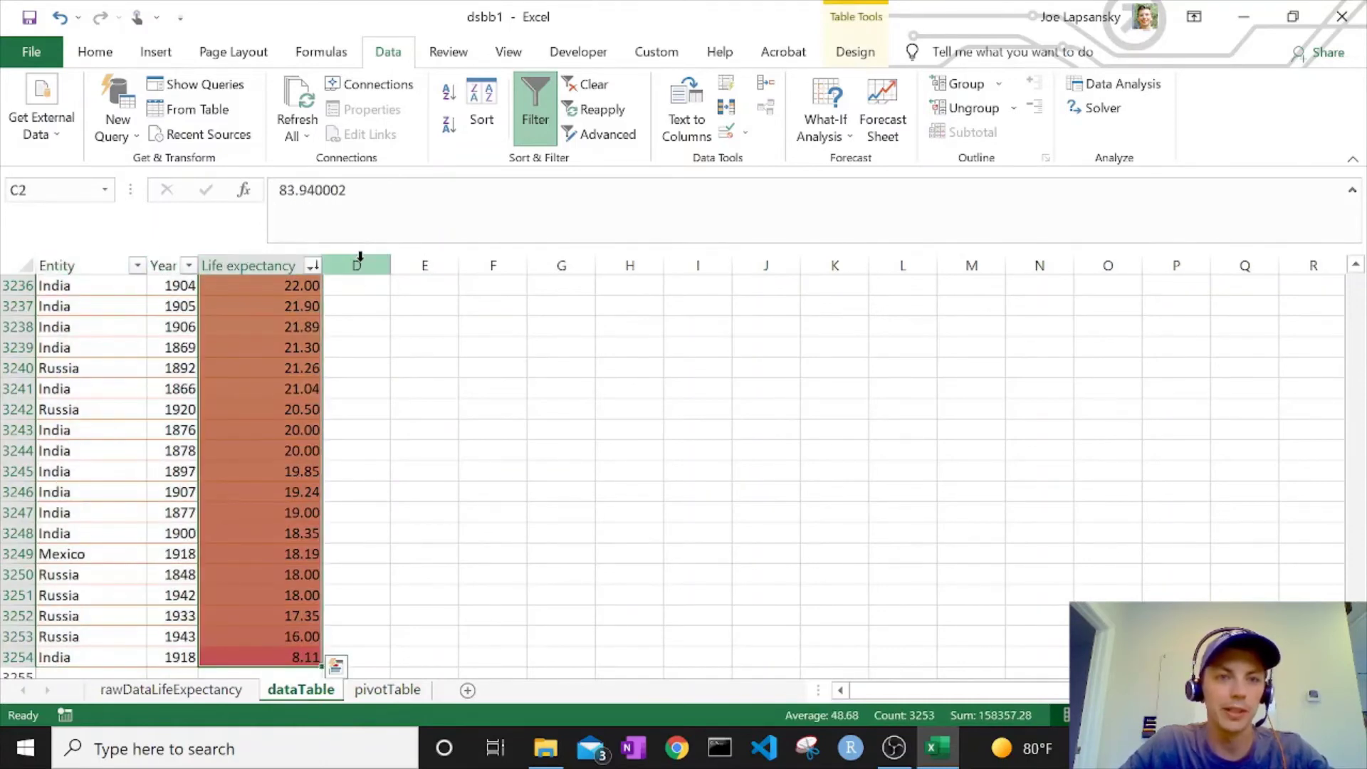
{"action": "left_click", "coordinate": [360, 264]}
{"action": "left_click", "coordinate": [388, 691]}
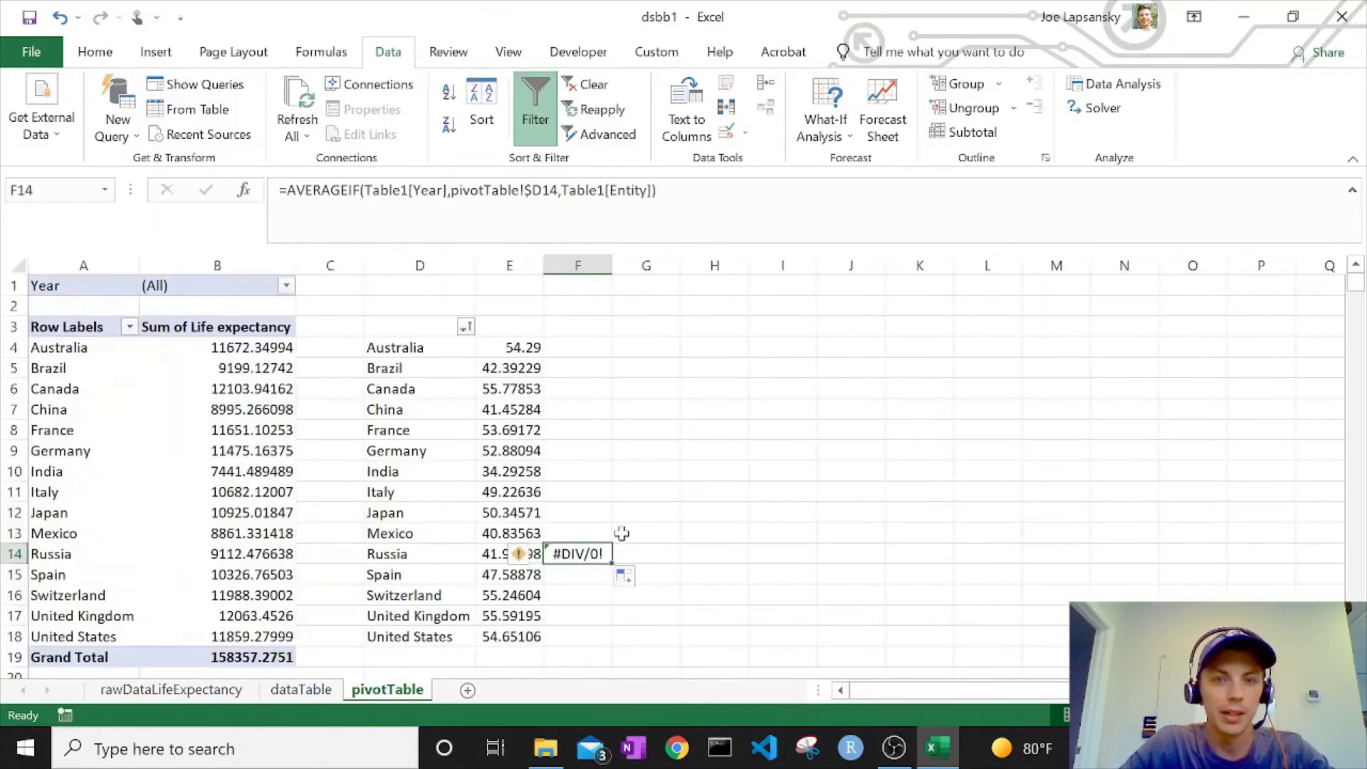
- Clear the broken formula from F14 and review E4's AVERAGEIF formula
{"action": "double_click", "coordinate": [578, 554]}
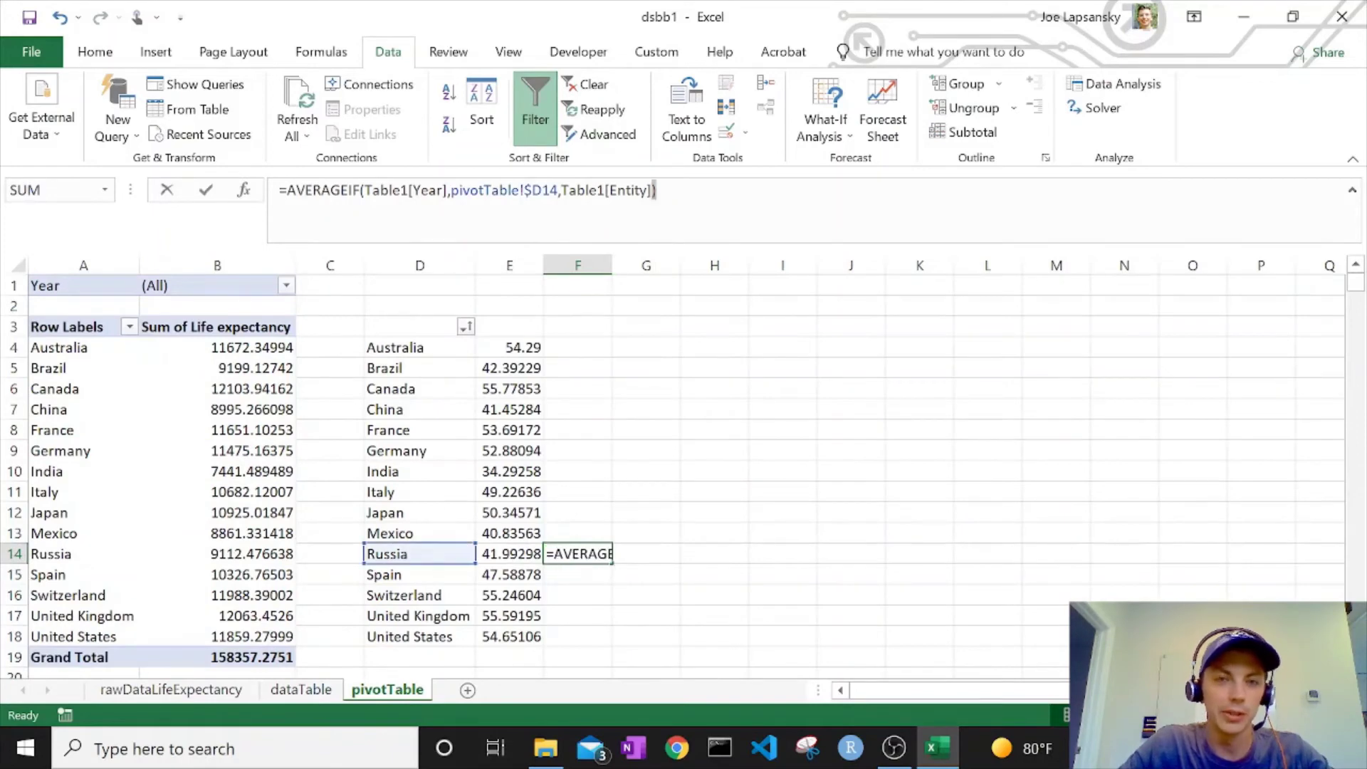
{"action": "key", "text": "ctrl+shift+Left"}
{"action": "key", "text": "ctrl+shift+Left"}
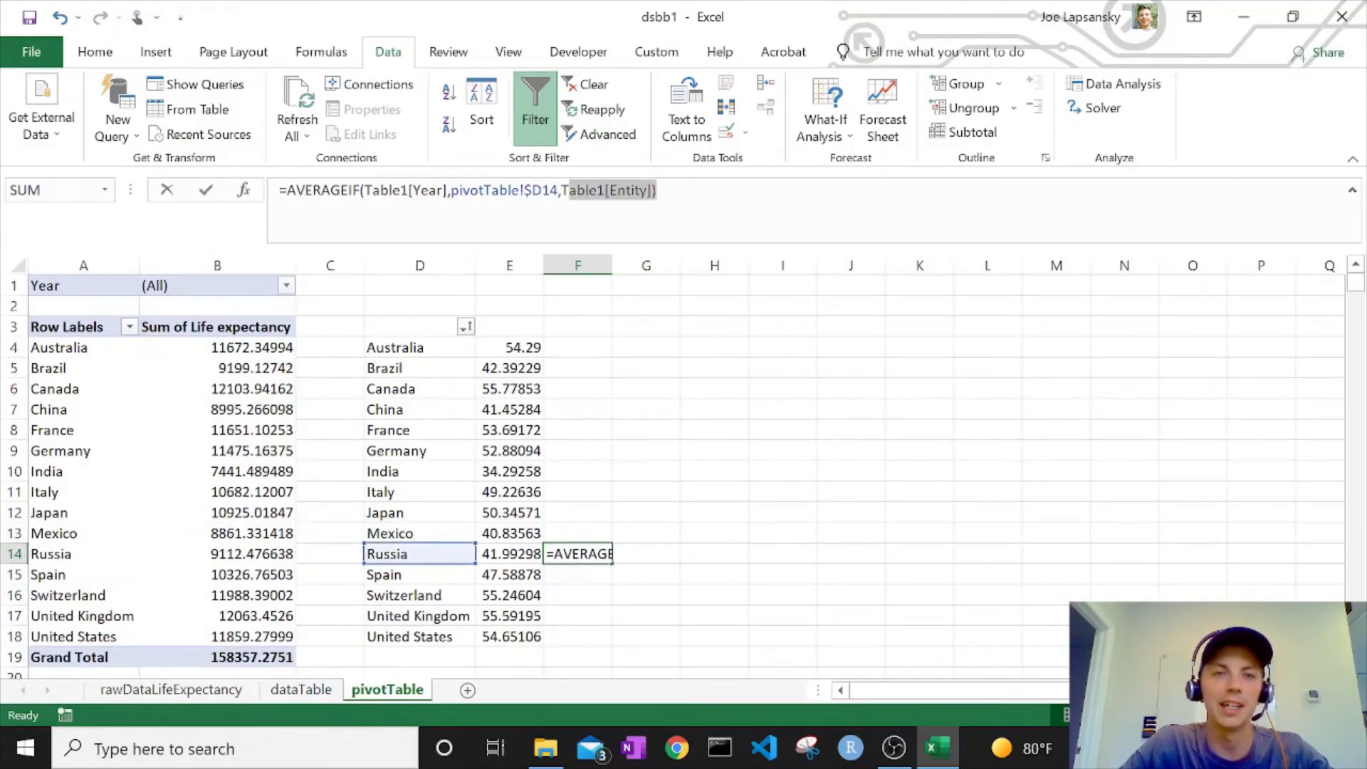
{"action": "key", "text": "Right"}
{"action": "key", "text": "ctrl+Return"}
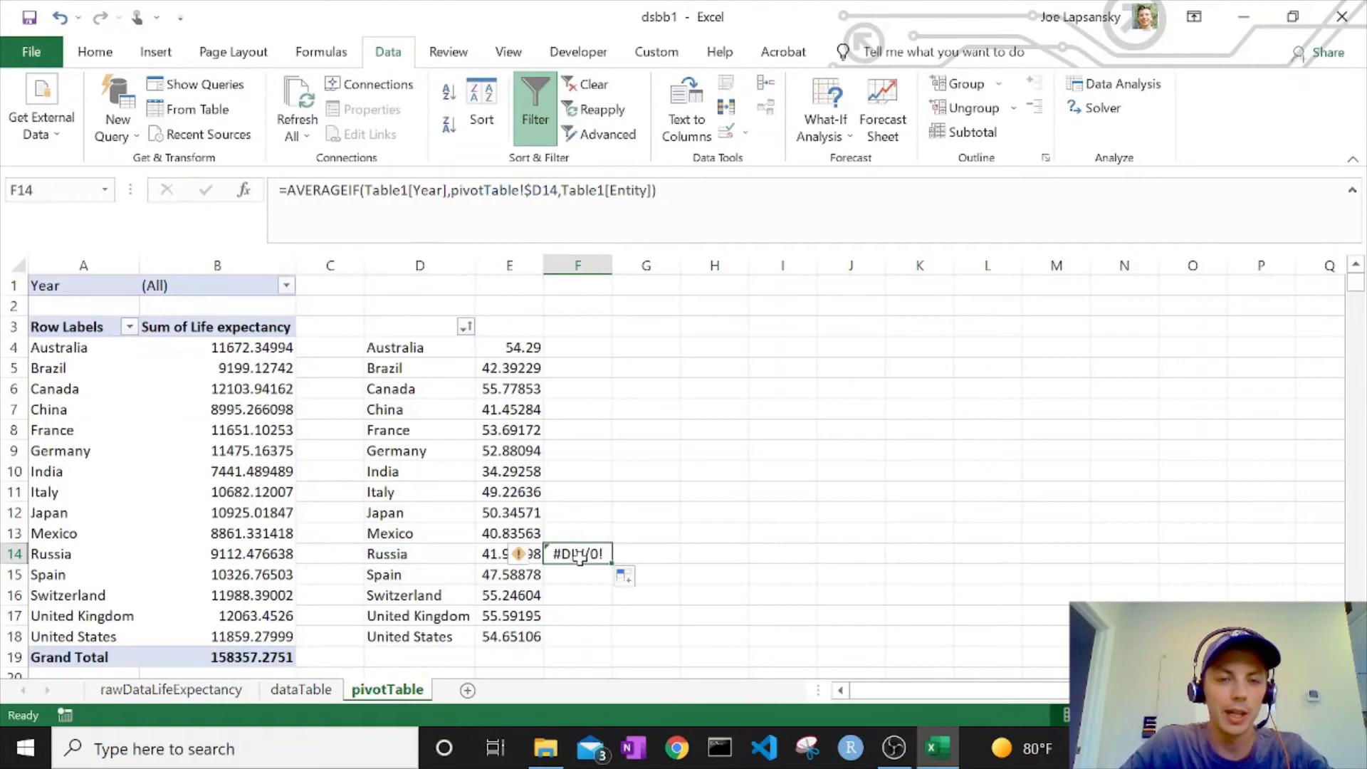
{"action": "key", "text": "Delete"}
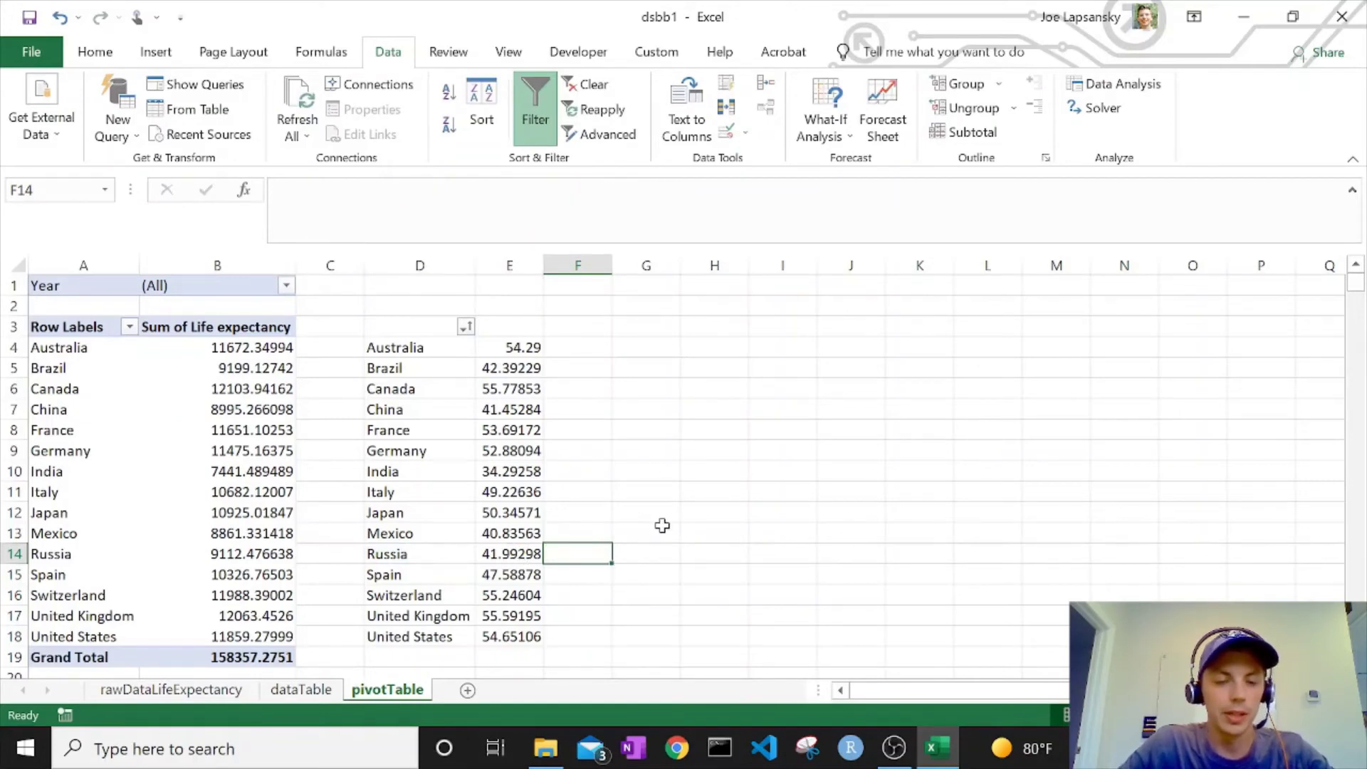
{"action": "left_click", "coordinate": [514, 348]}
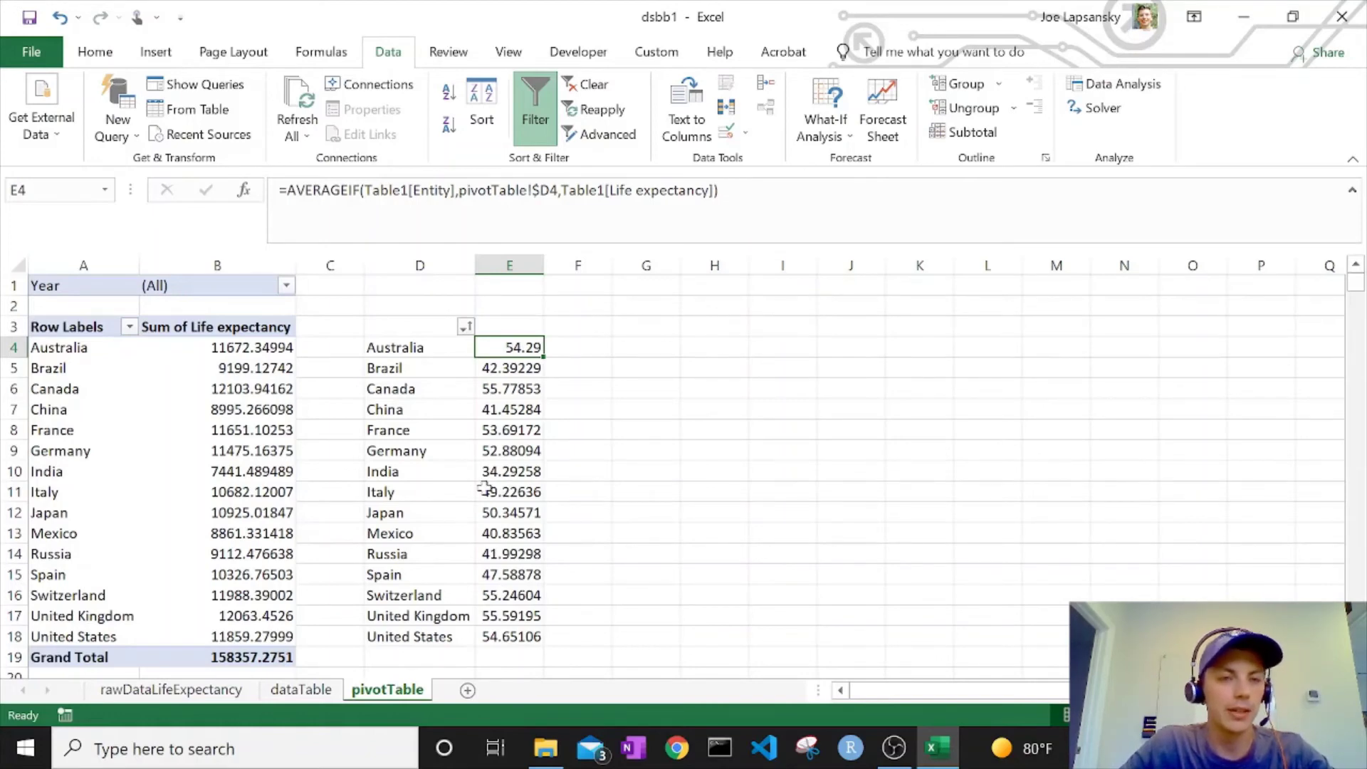
- Summarize the pivot's Life expectancy by Average instead of Sum, then select B4:B19
{"action": "left_click", "coordinate": [221, 365]}
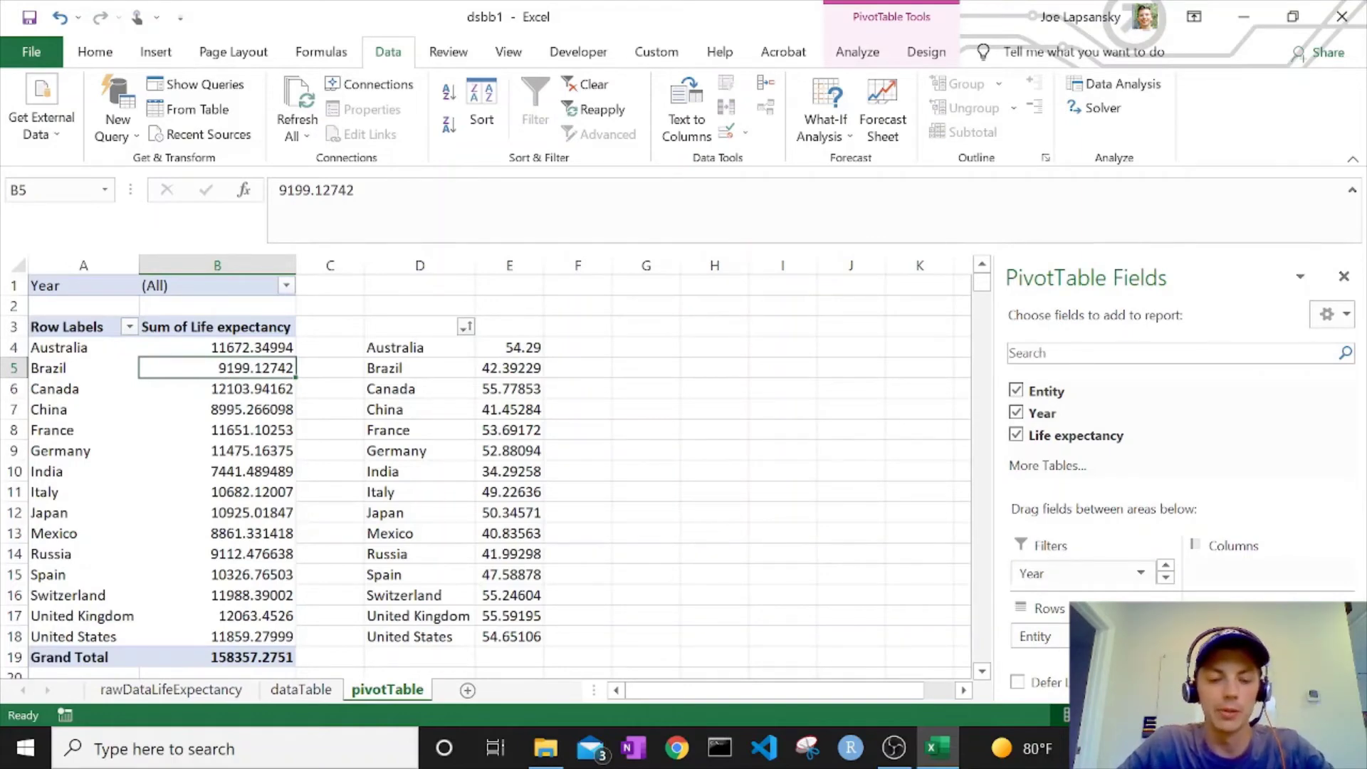
{"action": "left_click", "coordinate": [1343, 638]}
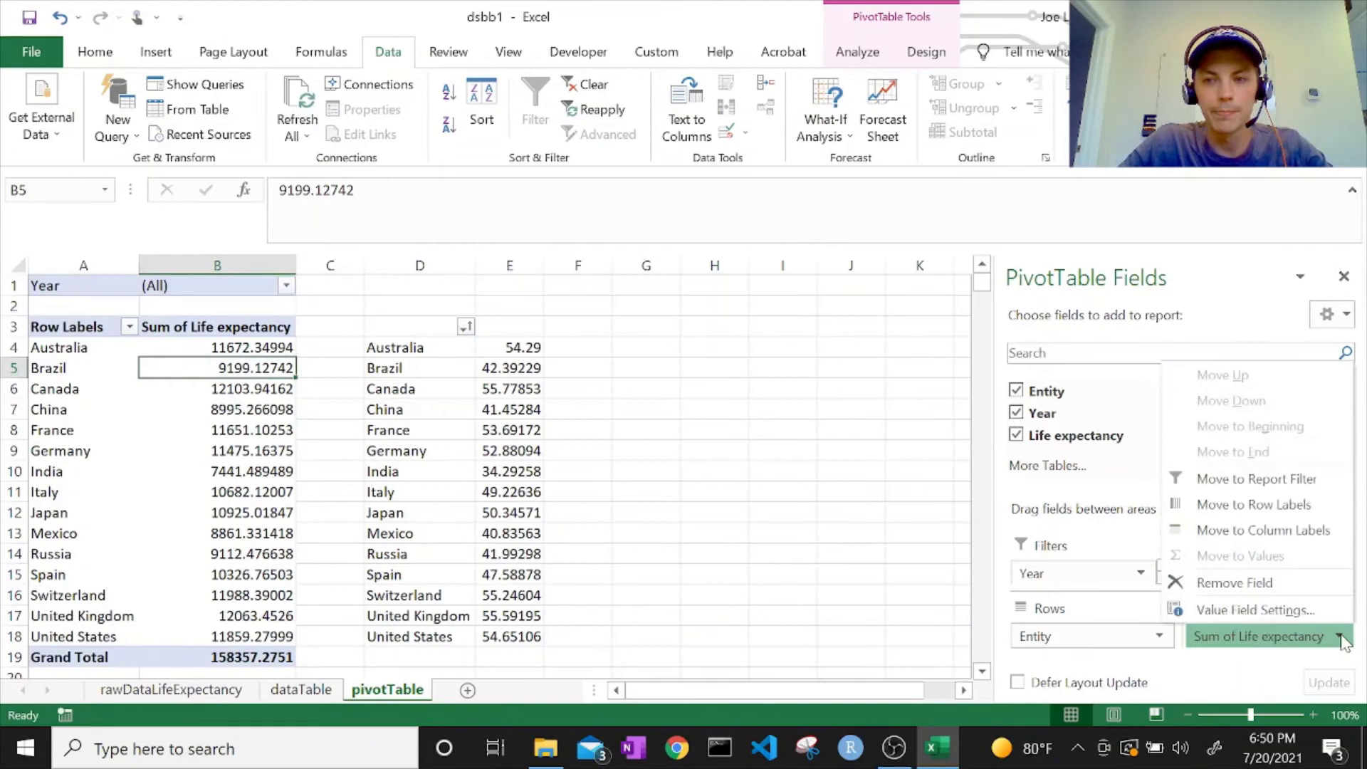
{"action": "left_click", "coordinate": [1261, 609]}
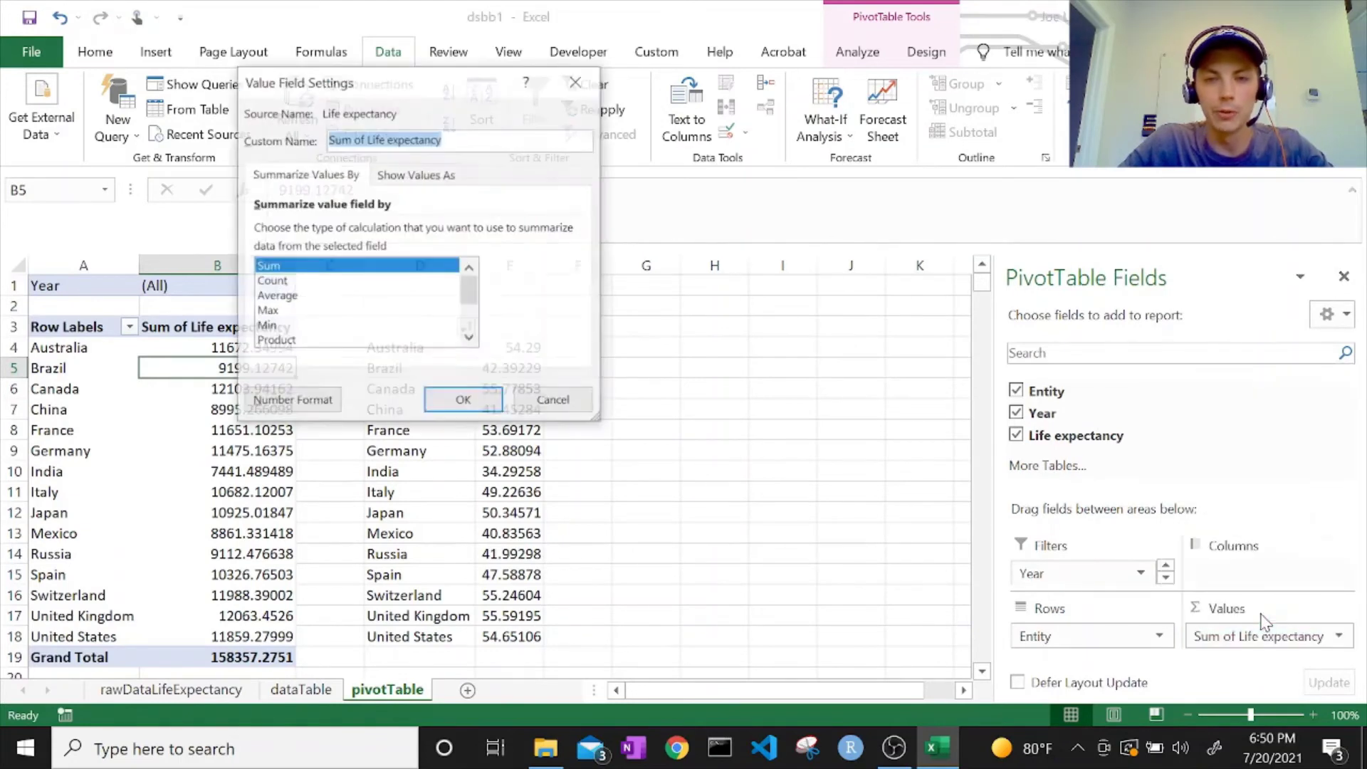
{"action": "double_click", "coordinate": [327, 295]}
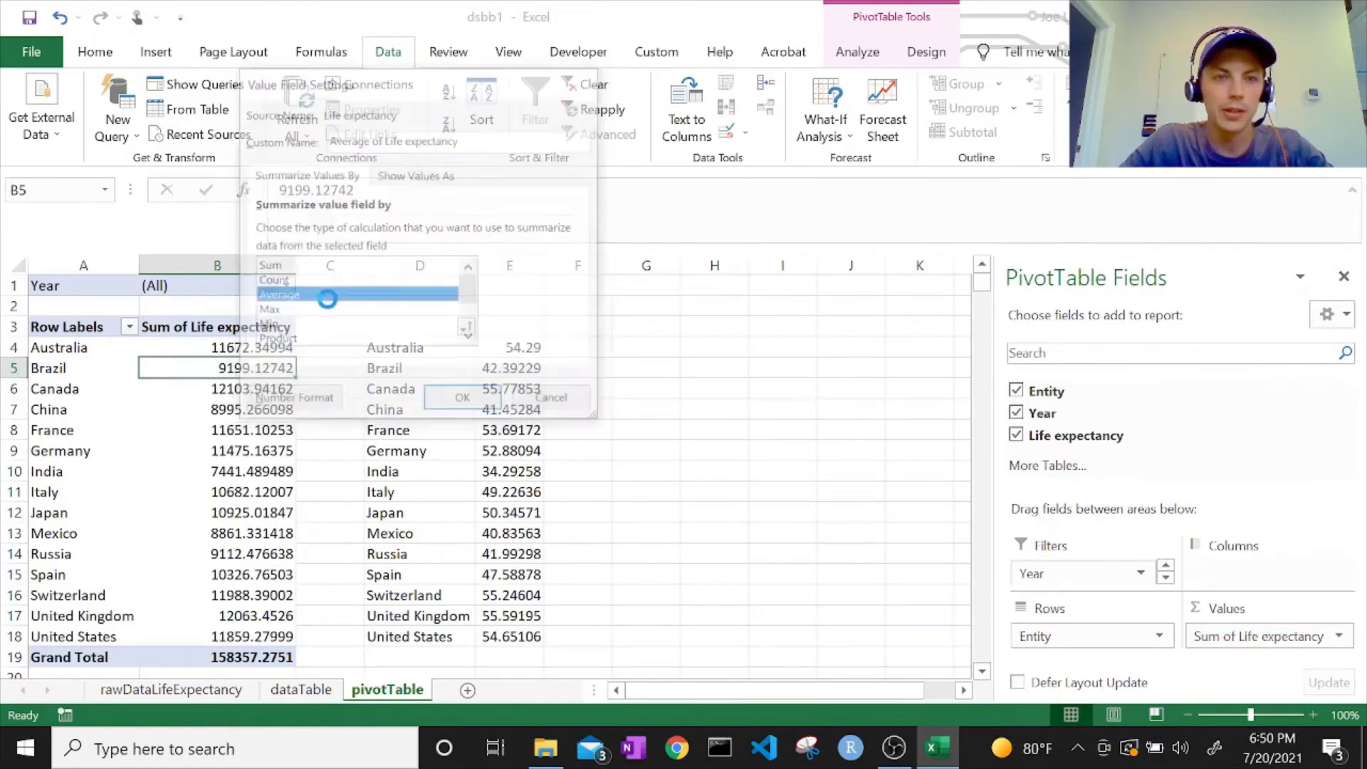
{"action": "left_click", "coordinate": [540, 430]}
{"action": "left_click_drag", "start_coordinate": [266, 353], "coordinate": [260, 643]}
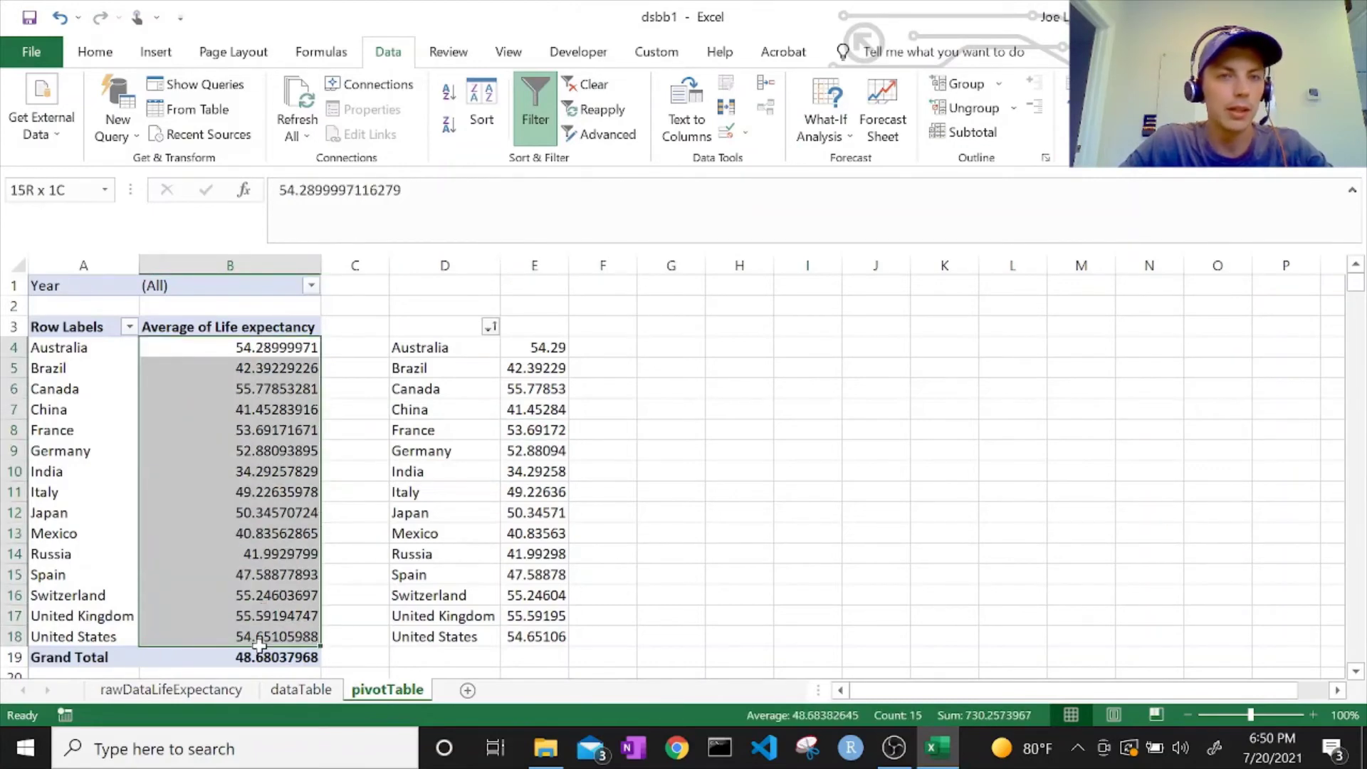
{"action": "left_click_drag", "start_coordinate": [260, 644], "coordinate": [259, 657]}
- Show the pivot averages in B4:B19 with four decimal places, e.g. 54.2900
{"action": "left_click", "coordinate": [101, 52]}
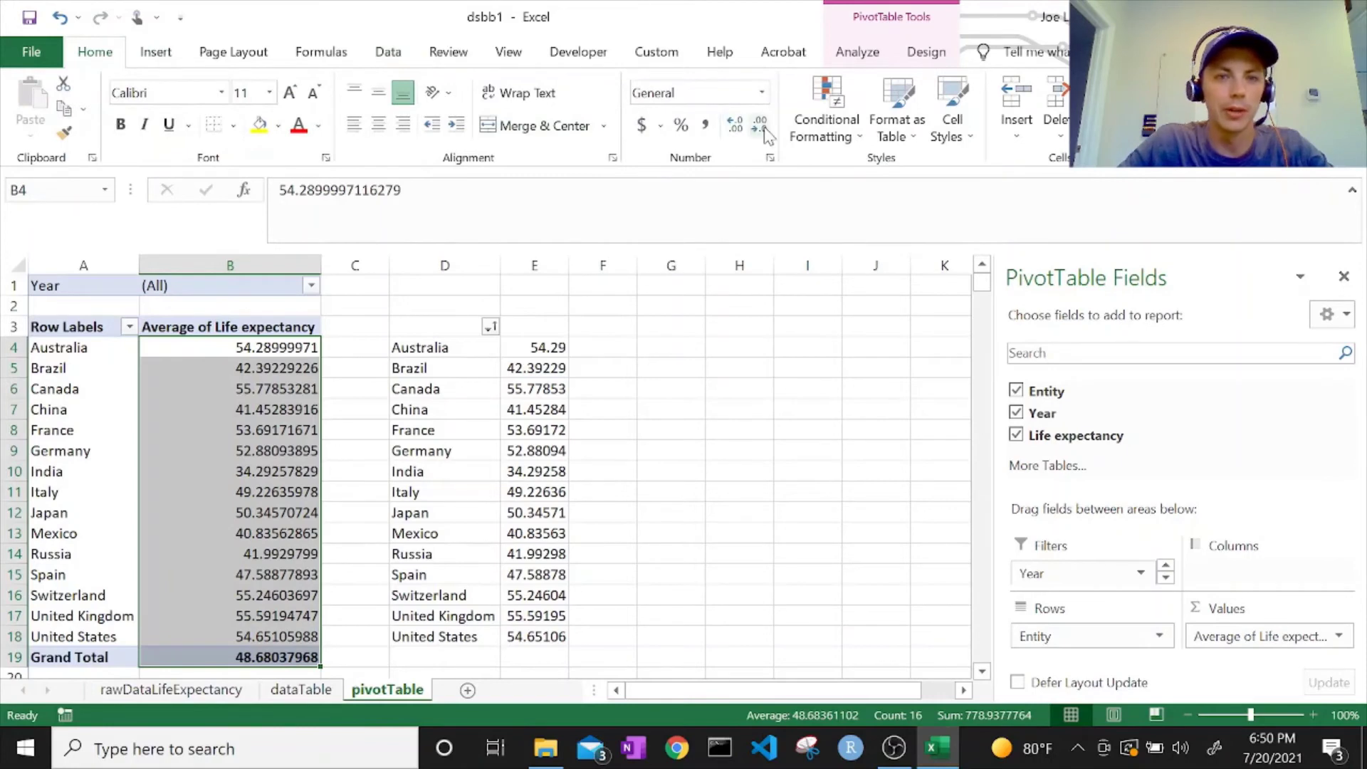
{"action": "left_click", "coordinate": [765, 132]}
{"action": "left_click", "coordinate": [766, 132]}
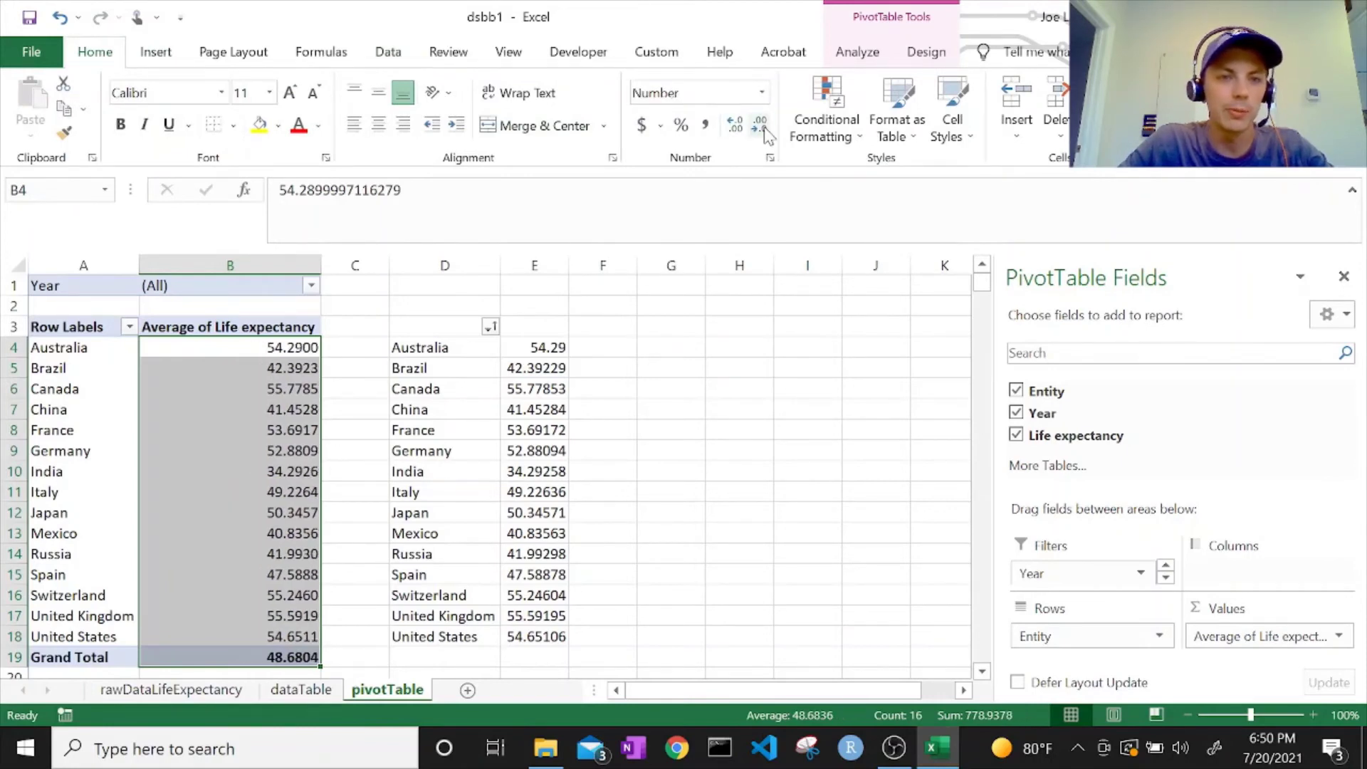
{"action": "left_click", "coordinate": [631, 511]}
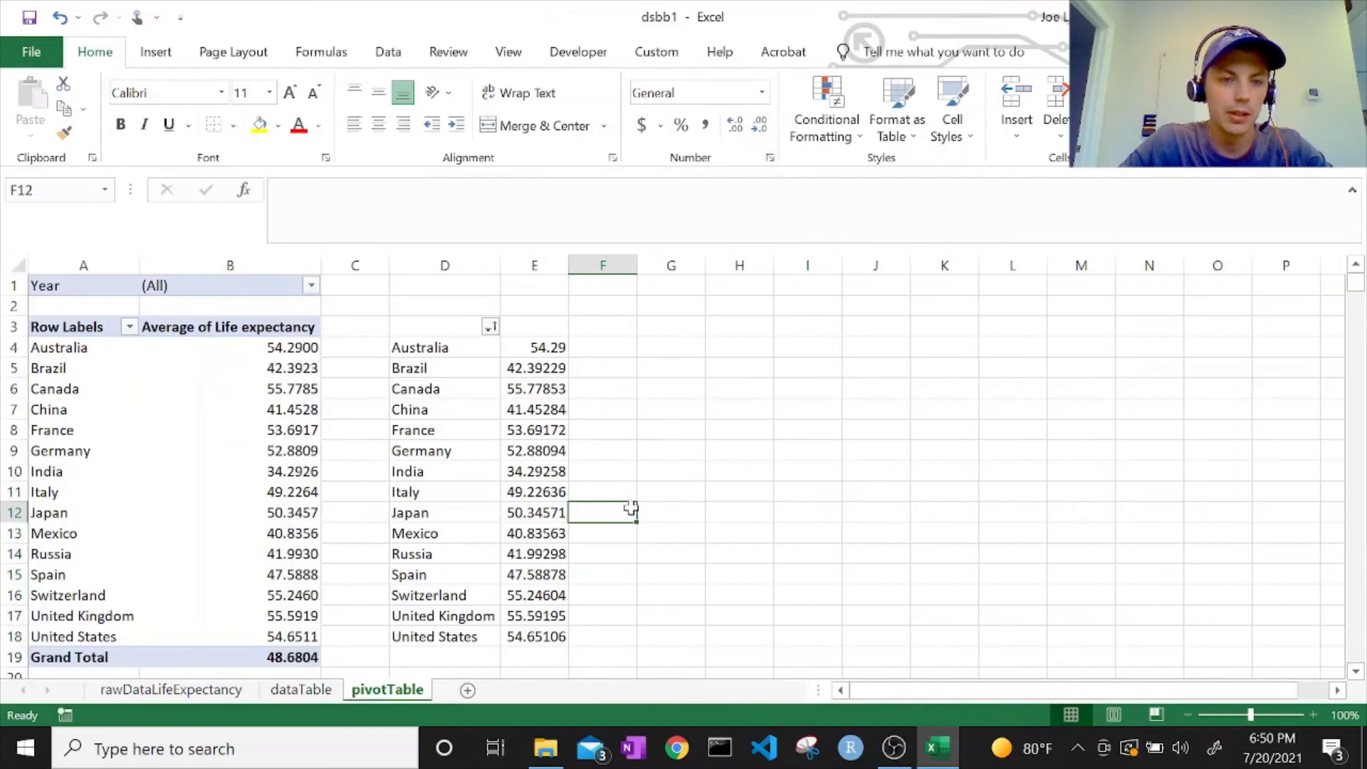
{"action": "left_click", "coordinate": [532, 638]}
{"action": "key", "text": "ctrl+Up"}
{"action": "key", "text": "Right"}
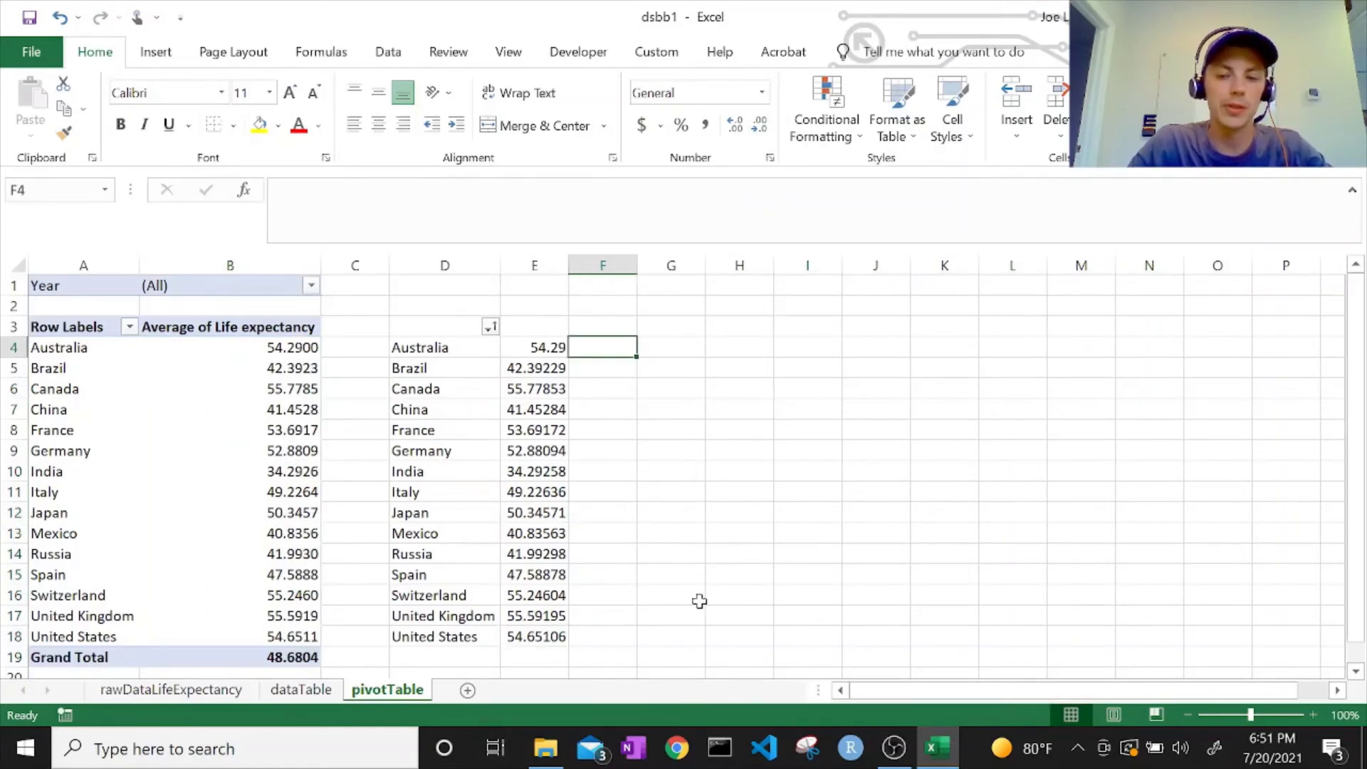
{"action": "type", "text": "="}
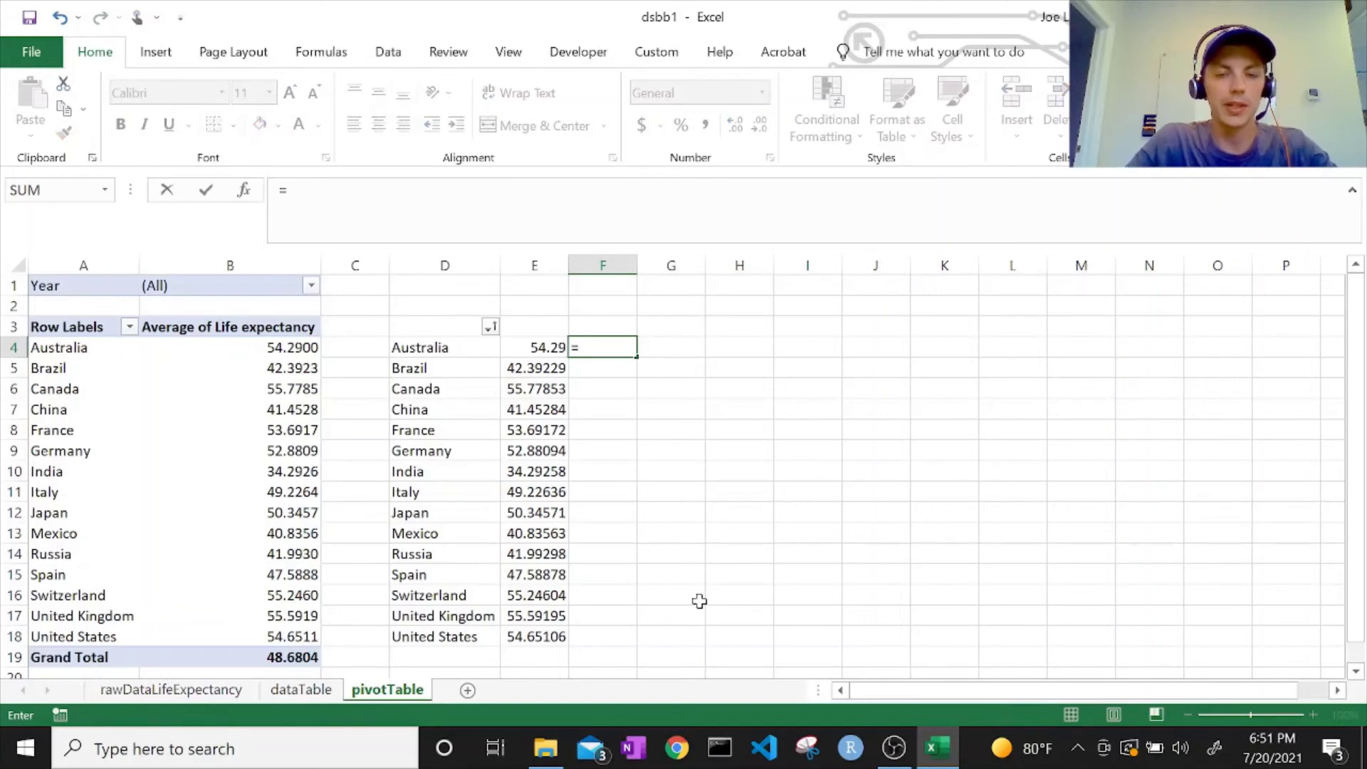
{"action": "type", "text": "sum"}
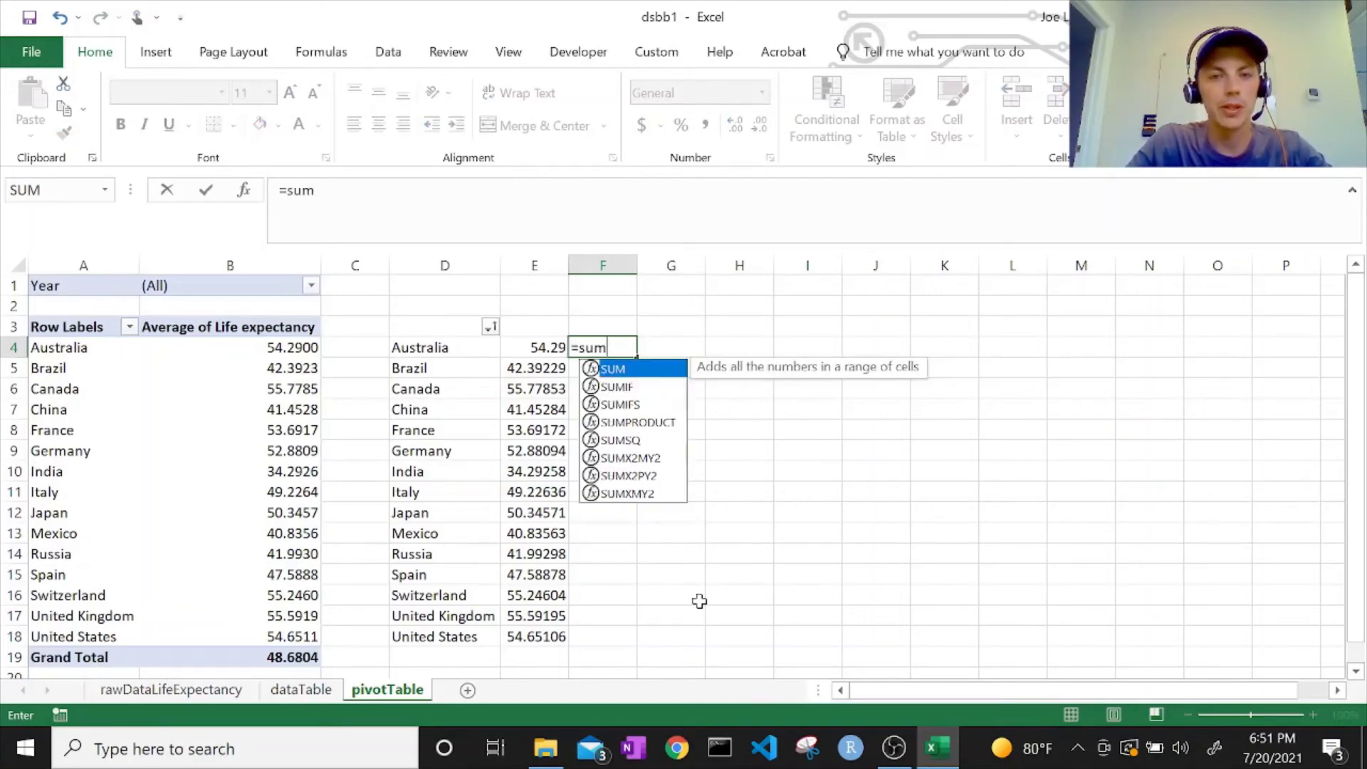
{"action": "type", "text": "if"}
- Cancel the unfinished SUMIF and copy E4's AVERAGEIF formula text
{"action": "key", "text": "Tab"}
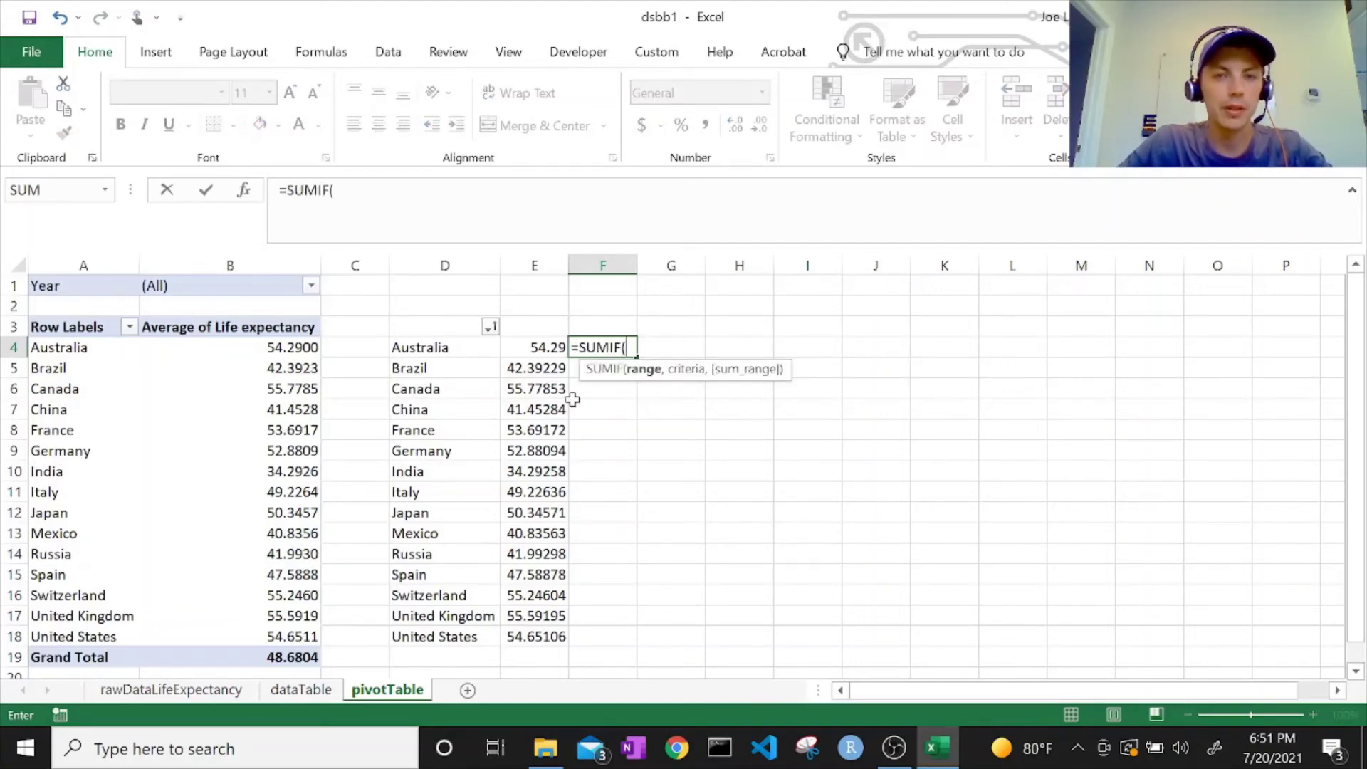
{"action": "left_click", "coordinate": [317, 698]}
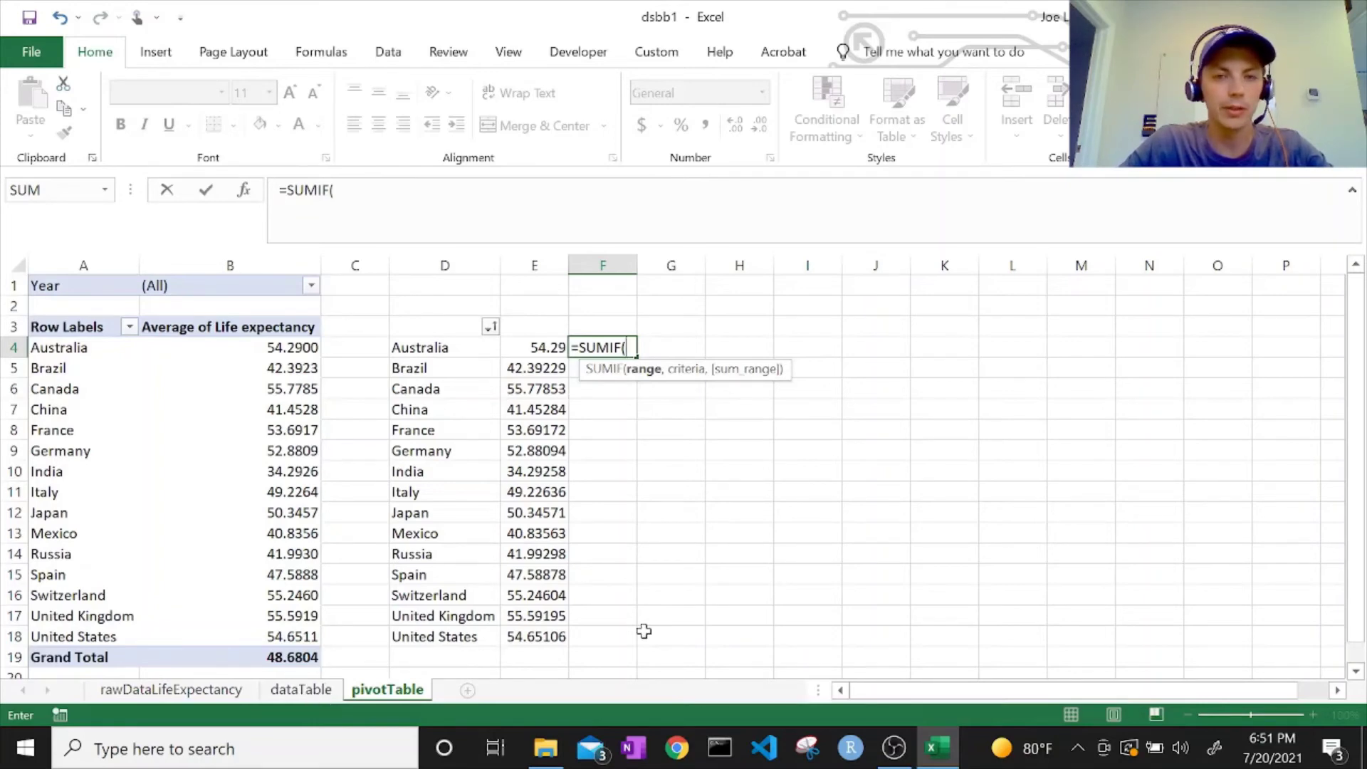
{"action": "key", "text": "Escape"}
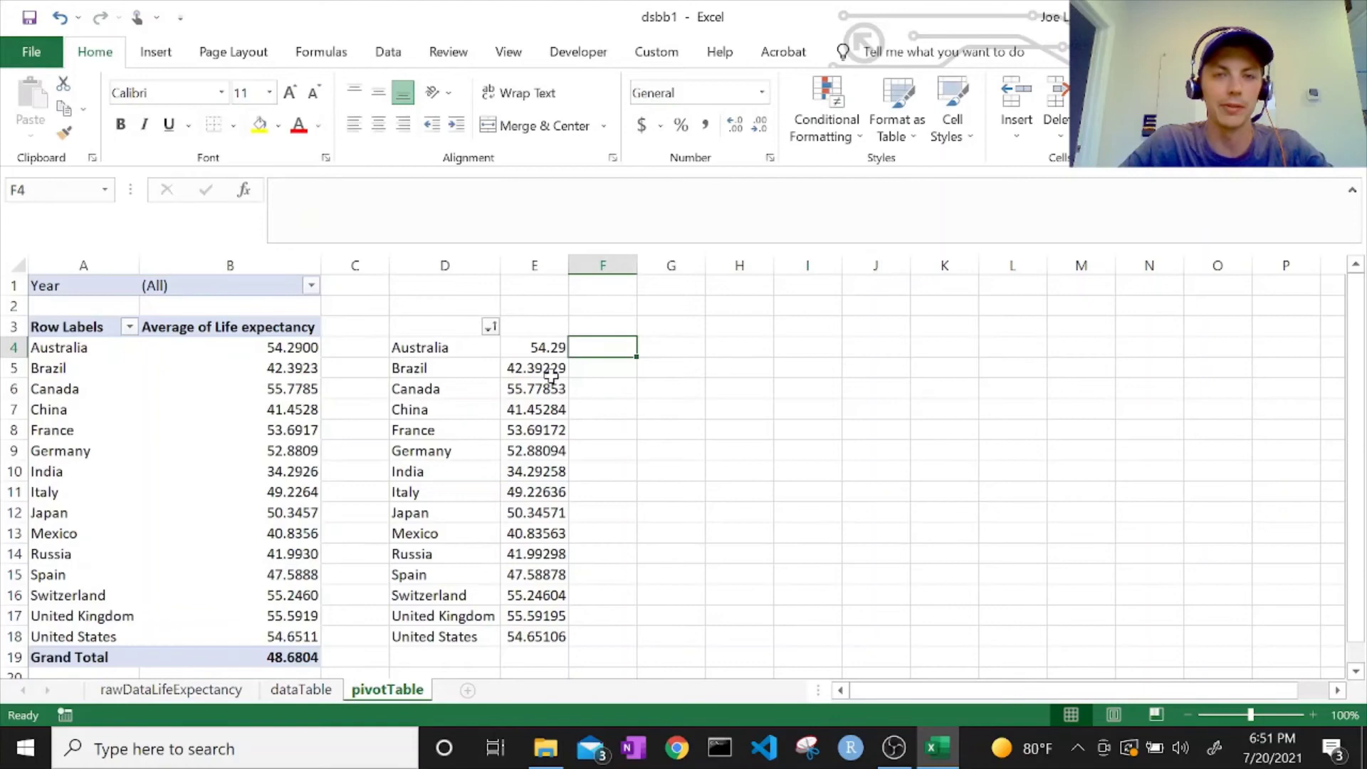
{"action": "left_click", "coordinate": [534, 346]}
{"action": "key", "text": "F2"}
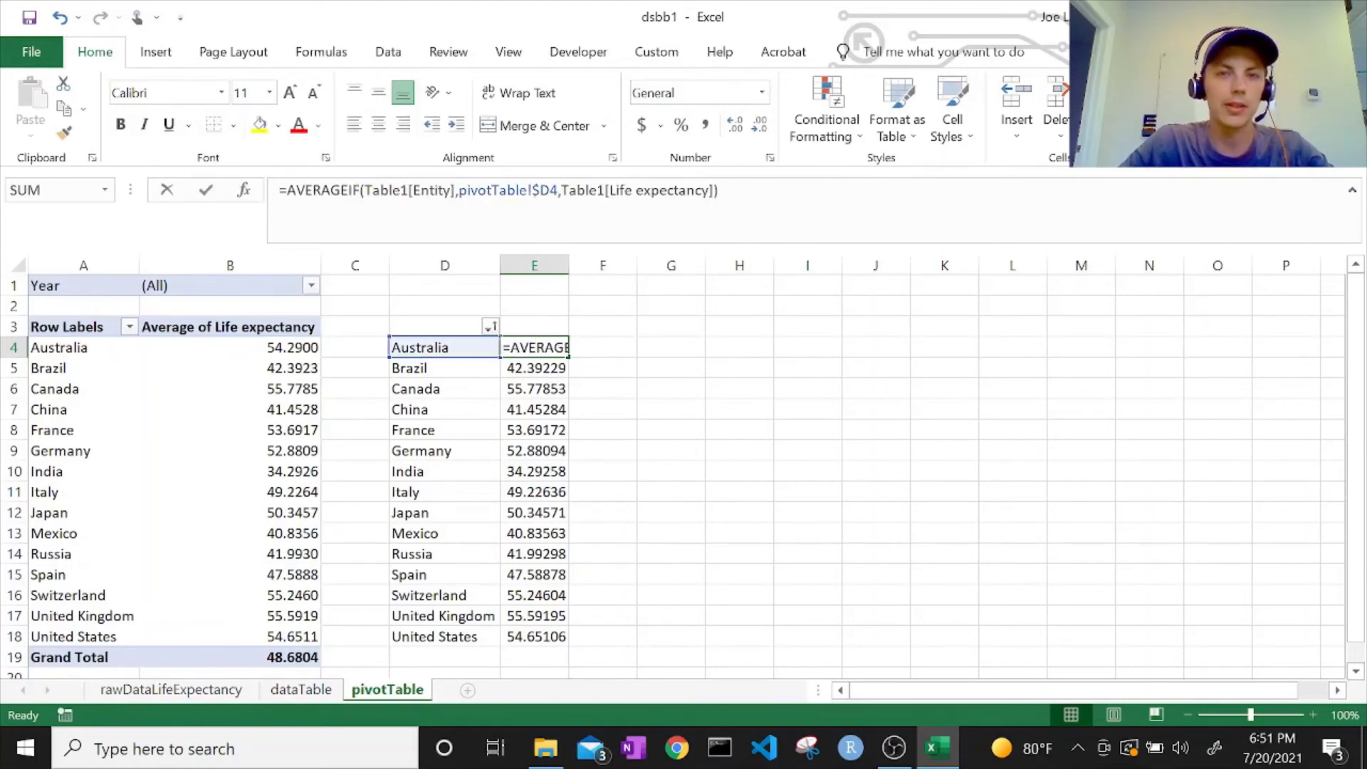
{"action": "left_click_drag", "start_coordinate": [720, 190], "coordinate": [280, 190]}
{"action": "key", "text": "ctrl+c"}
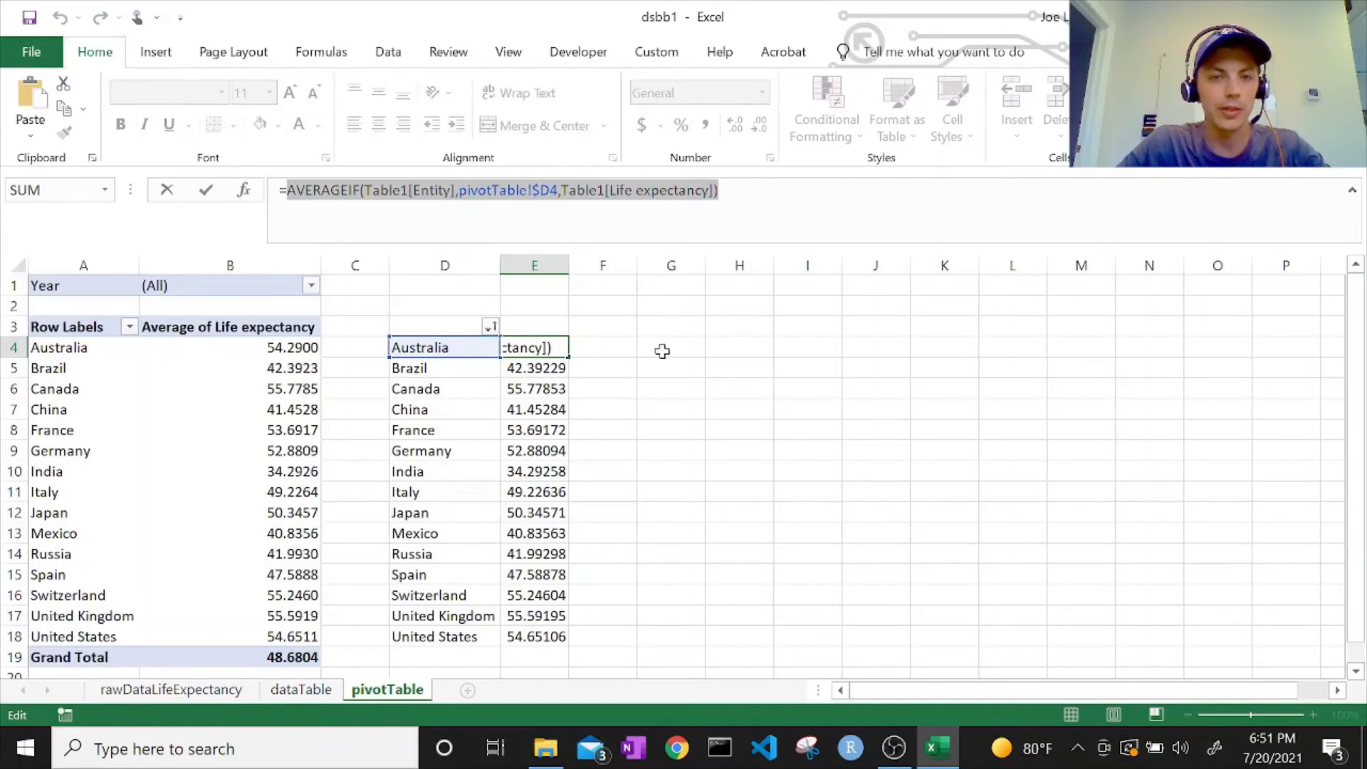
{"action": "key", "text": "Escape"}
- Paste the formula into F4 and remove AVERAGE to make it a SUMIF
{"action": "left_click", "coordinate": [616, 344]}
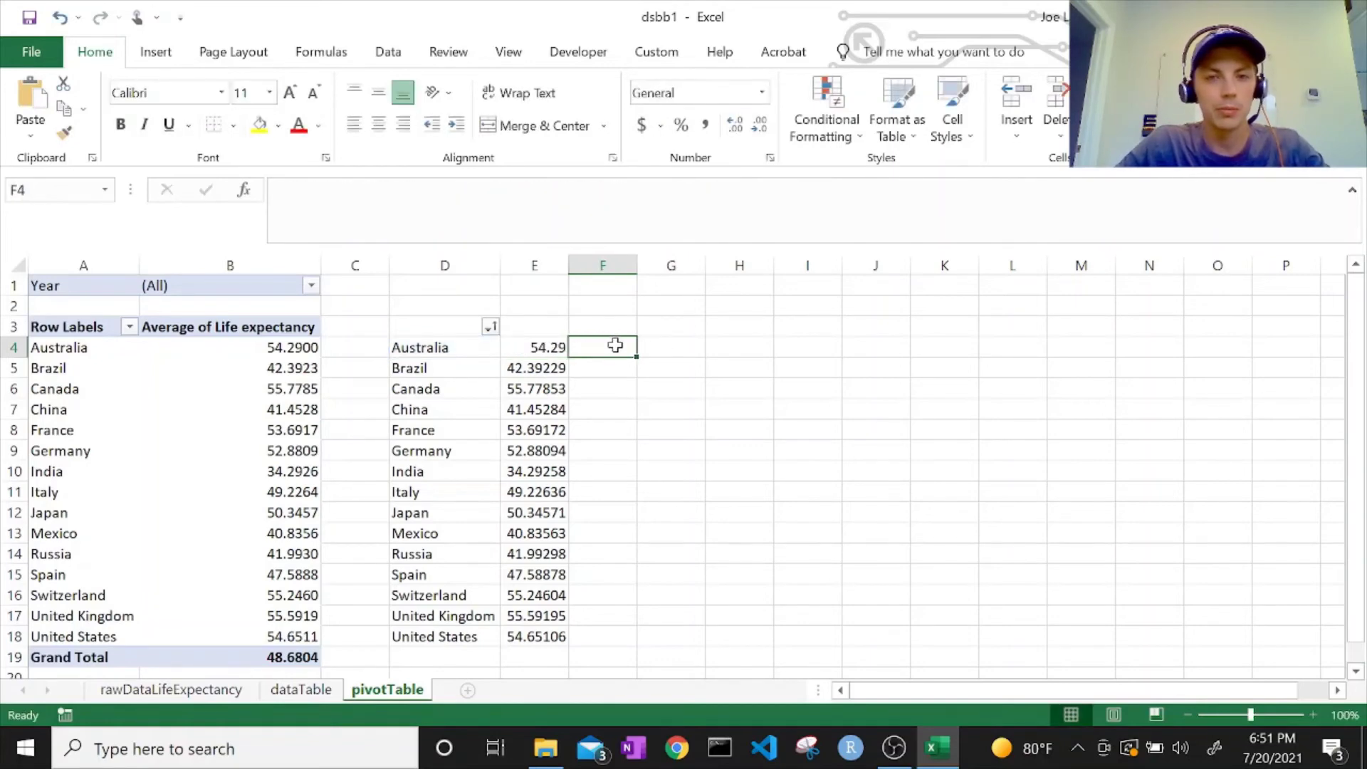
{"action": "key", "text": "ctrl+v"}
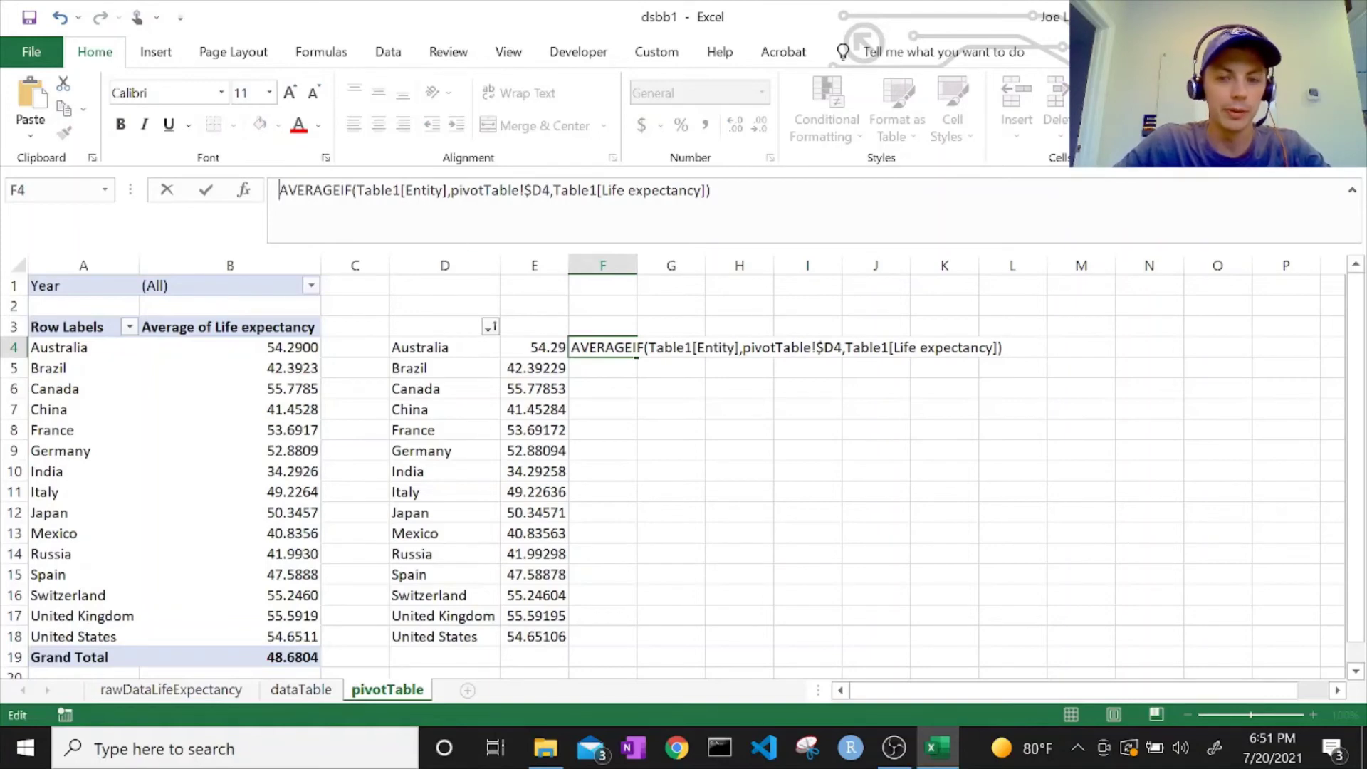
{"action": "type", "text": "="}
{"action": "key", "text": "Delete"}
{"action": "key", "text": "Delete"}
{"action": "key", "text": "Delete"}
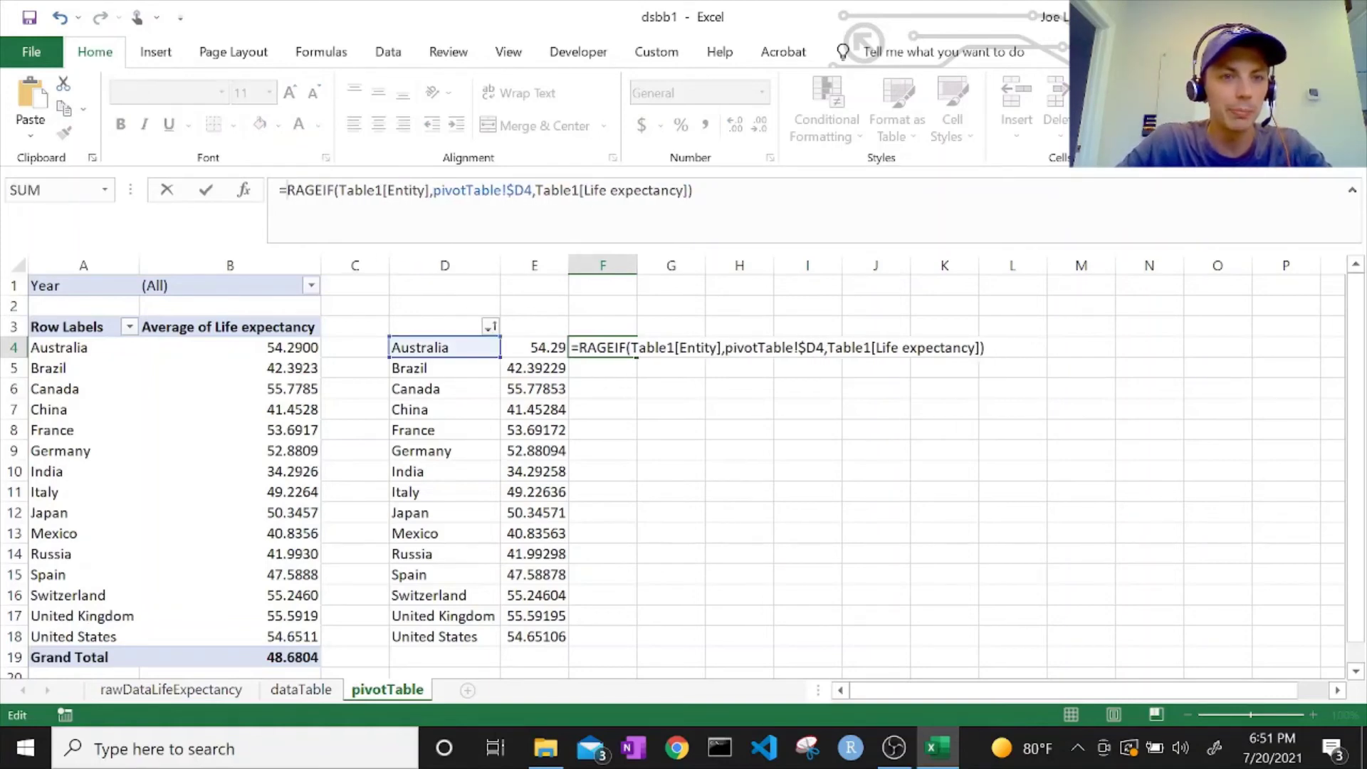
{"action": "key", "text": "Delete"}
{"action": "key", "text": "Delete"}
{"action": "key", "text": "Delete"}
{"action": "key", "text": "Delete"}
{"action": "type", "text": "S"}
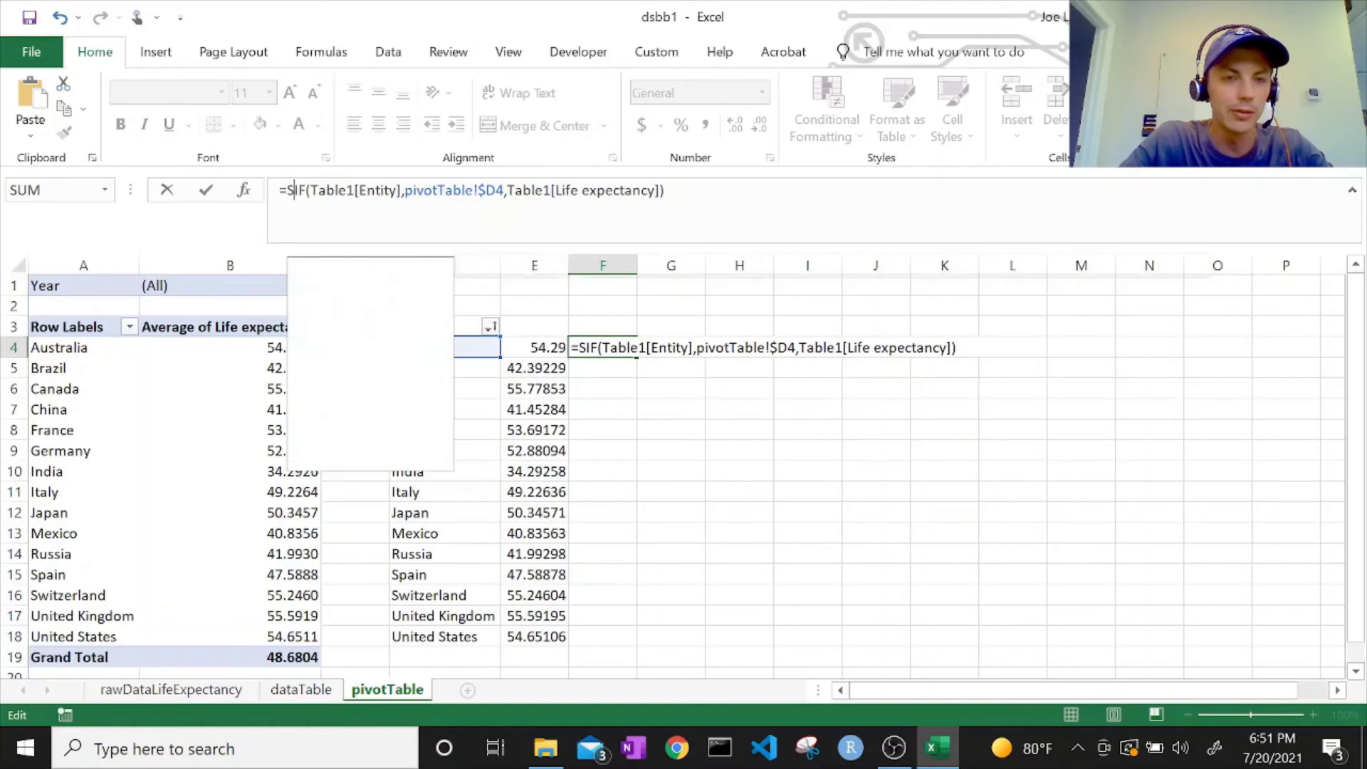
{"action": "type", "text": "UMIF("}
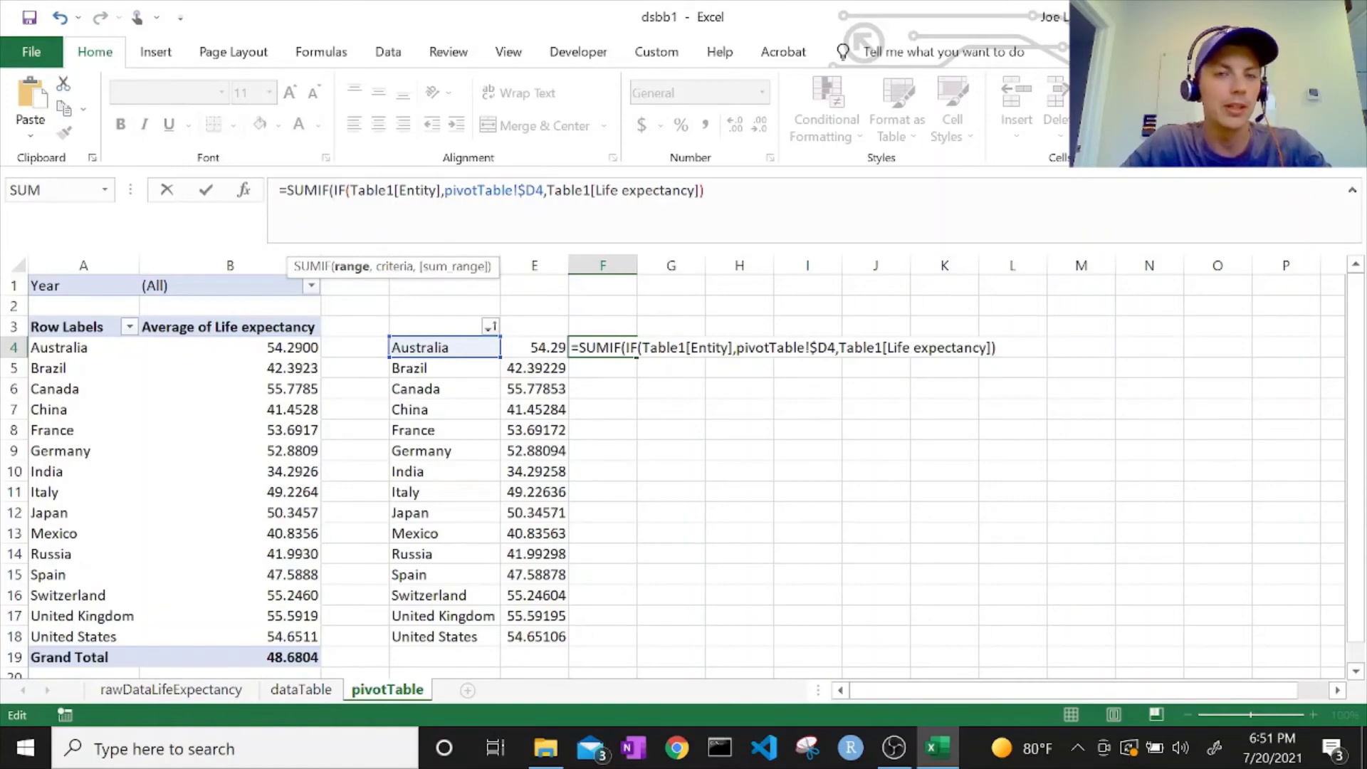
{"action": "key", "text": "Return"}
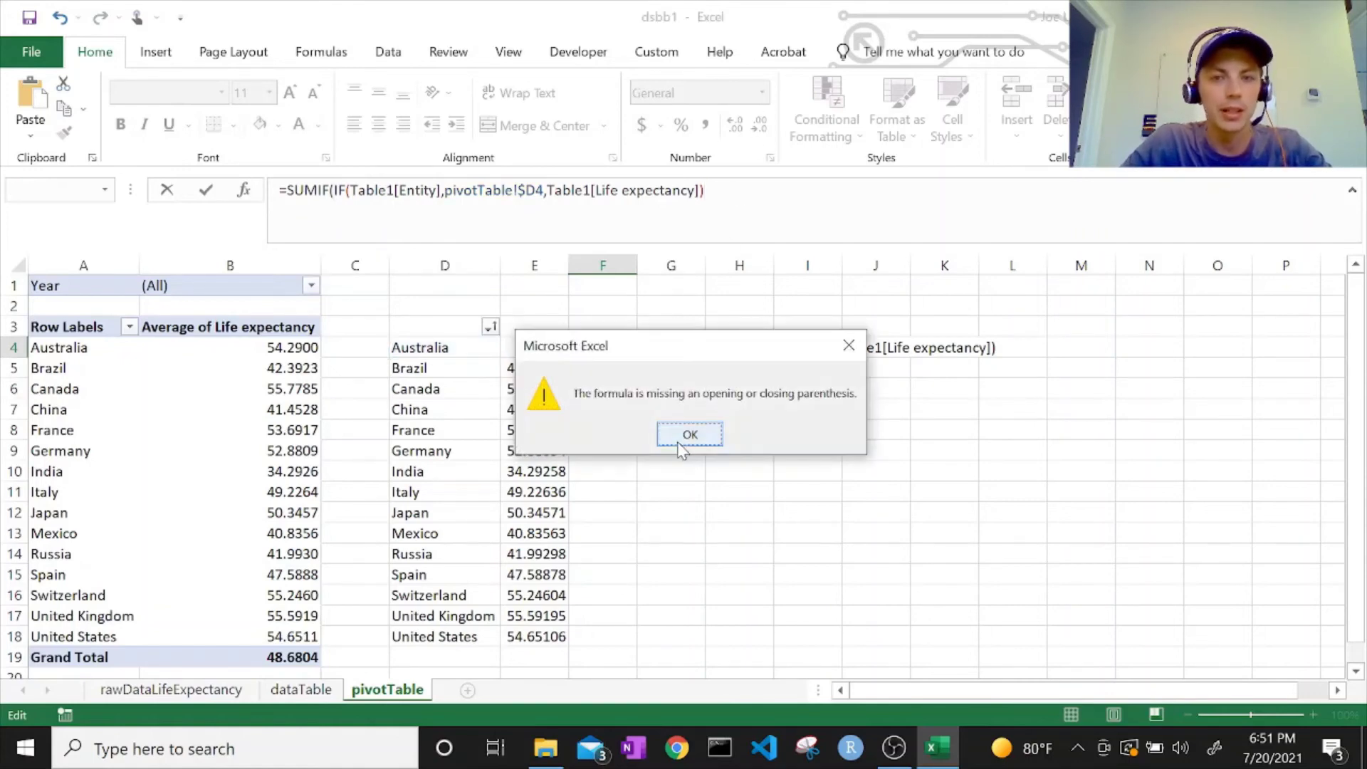
{"action": "left_click", "coordinate": [677, 440]}
- Delete the stray 'IF(' so F4's SUMIF returns 11672.35
{"action": "key", "text": "End"}
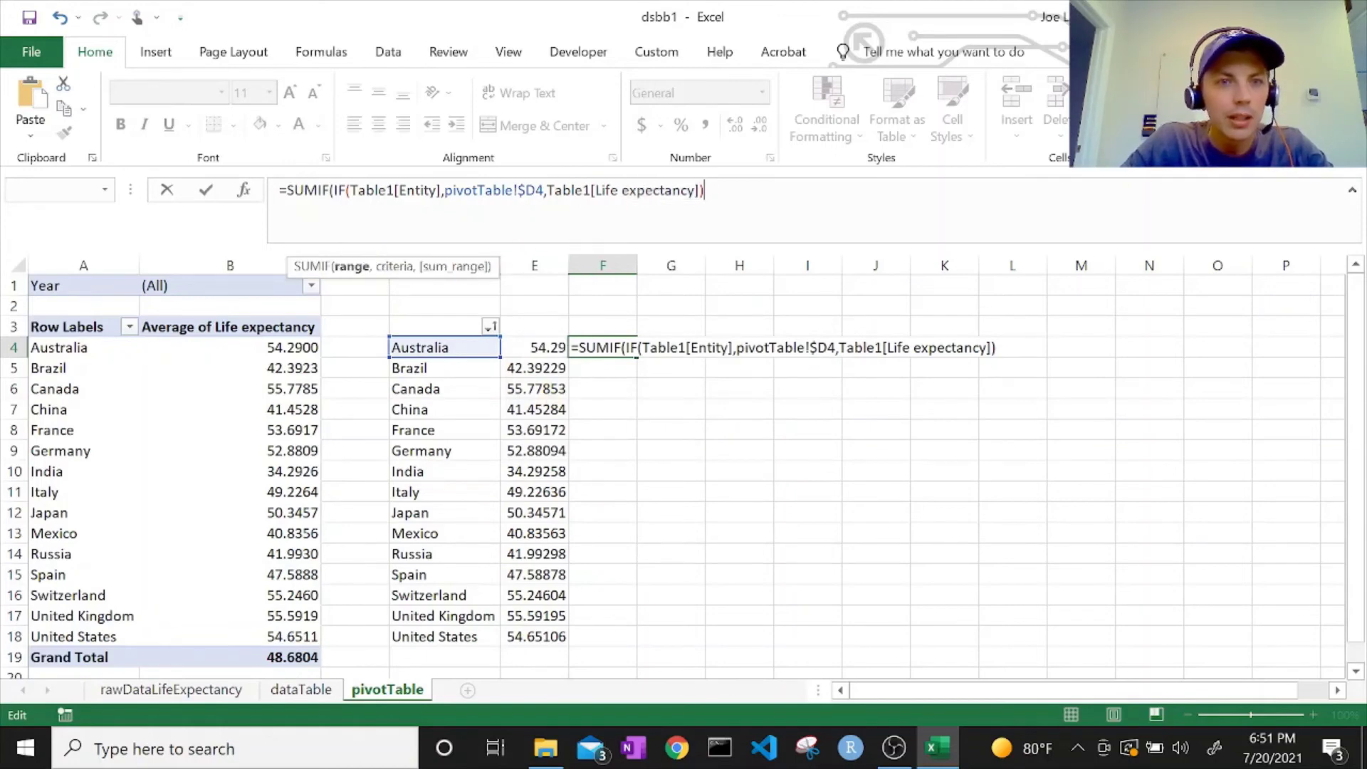
{"action": "left_click", "coordinate": [348, 190]}
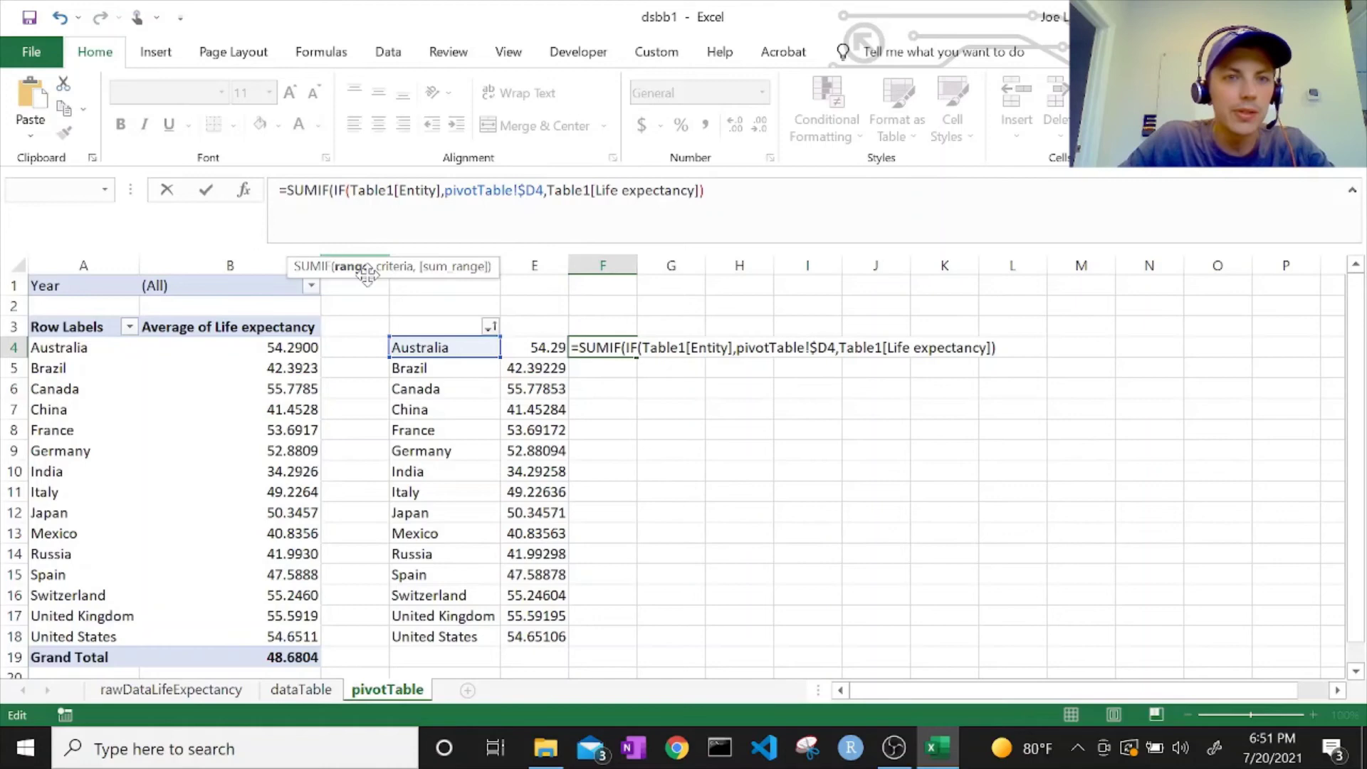
{"action": "key", "text": "BackSpace"}
{"action": "key", "text": "BackSpace"}
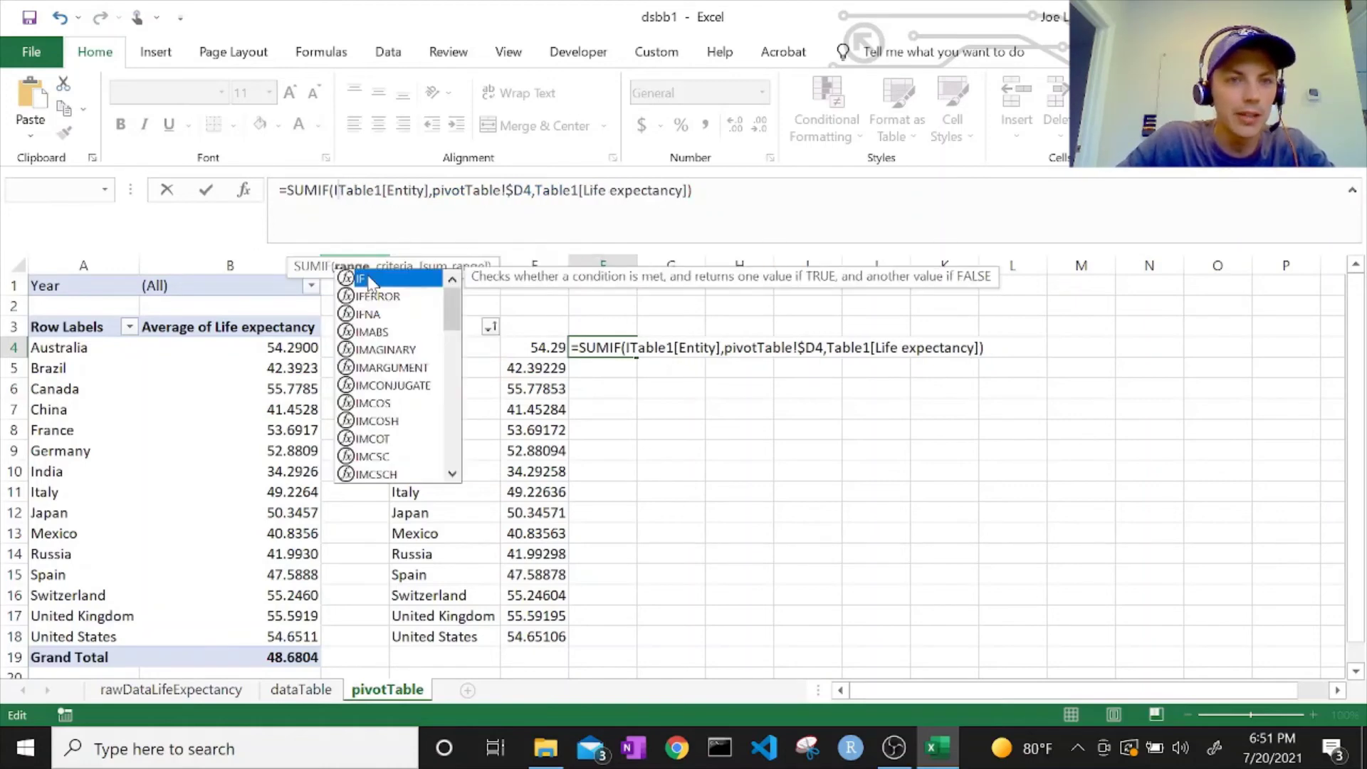
{"action": "key", "text": "BackSpace"}
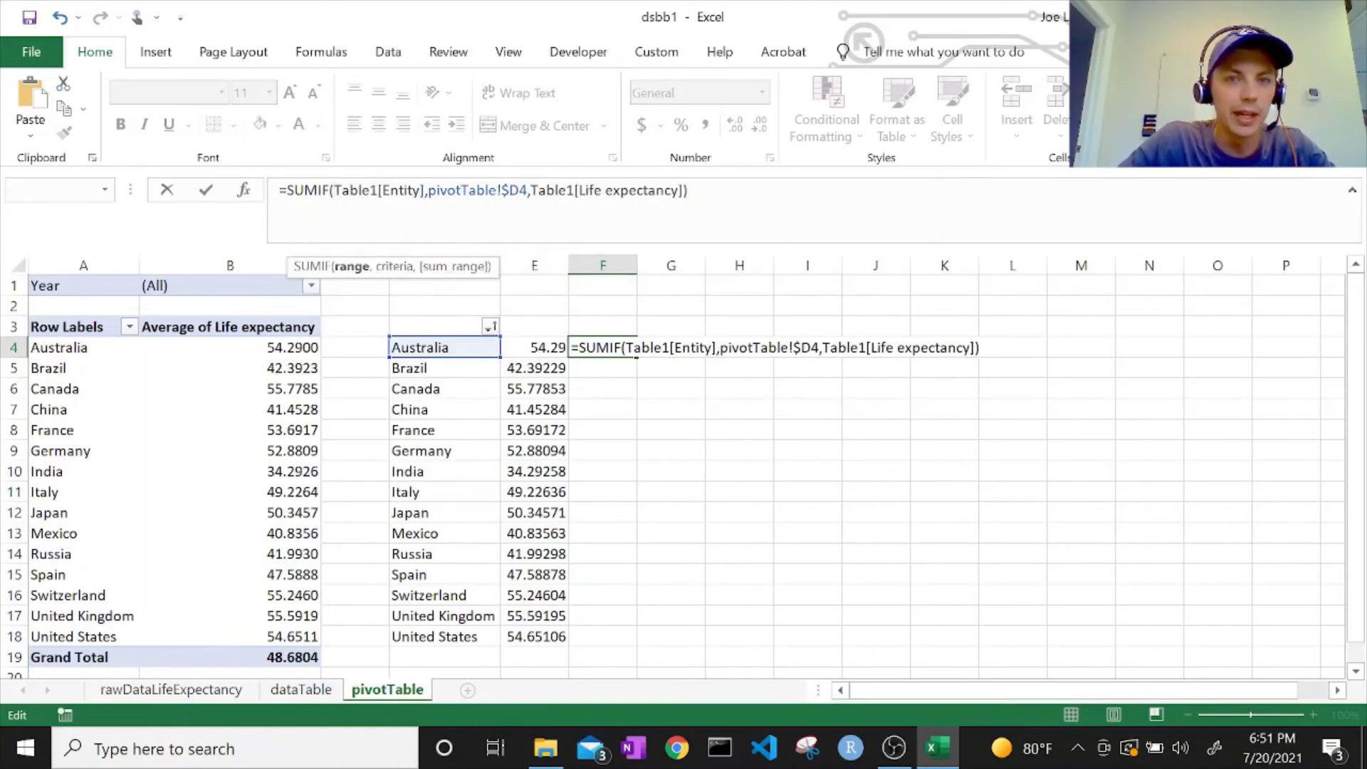
{"action": "key", "text": "End"}
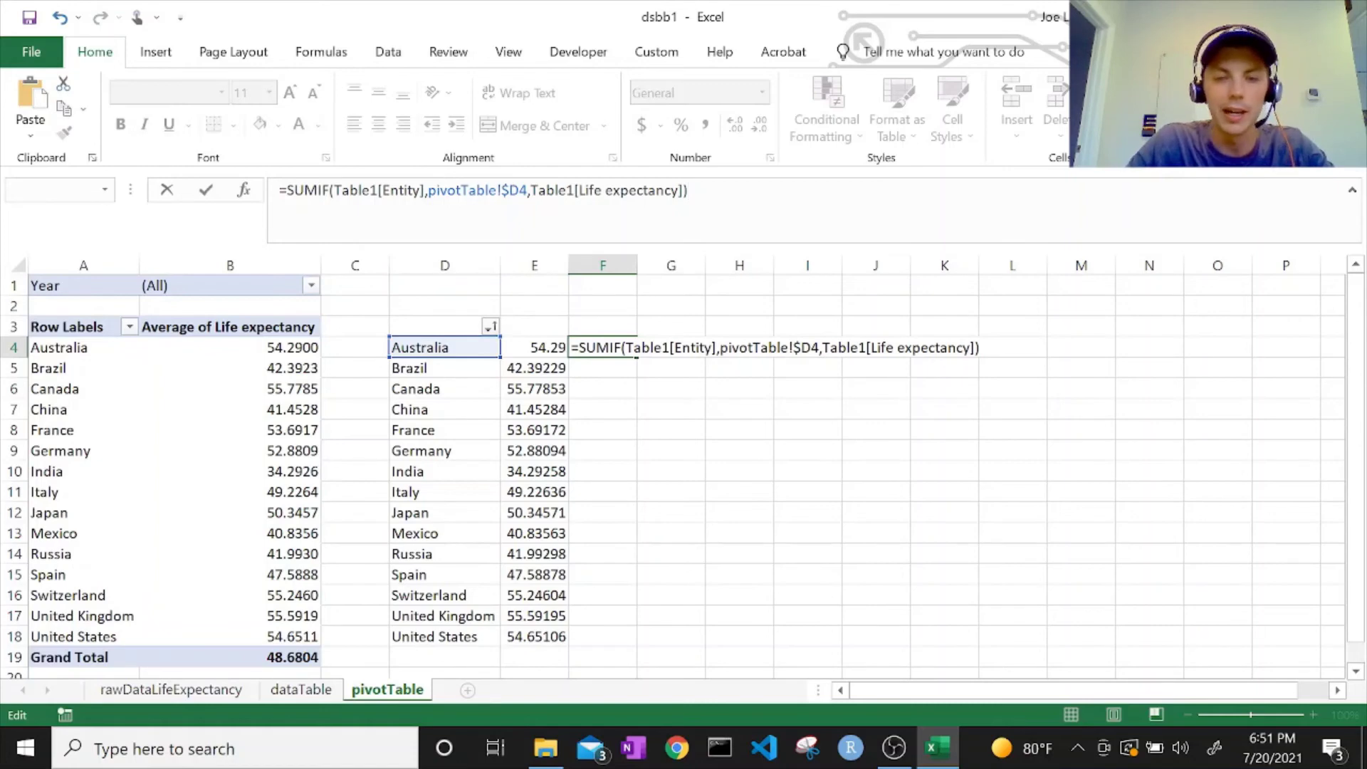
{"action": "key", "text": "Return"}
{"action": "left_click", "coordinate": [607, 349]}
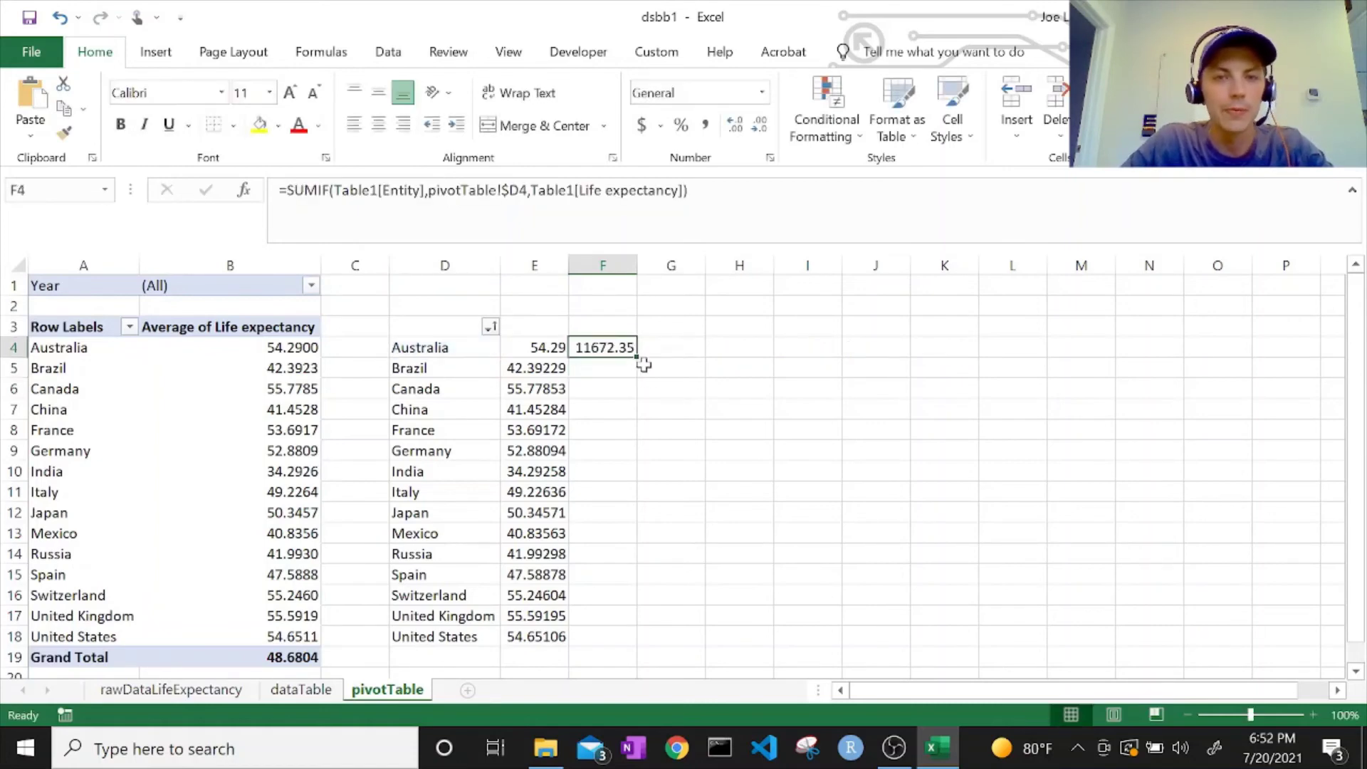
- Fill the SUMIF formula down to F18 and add a Sum of Life expectancy pivot field
{"action": "double_click", "coordinate": [638, 358]}
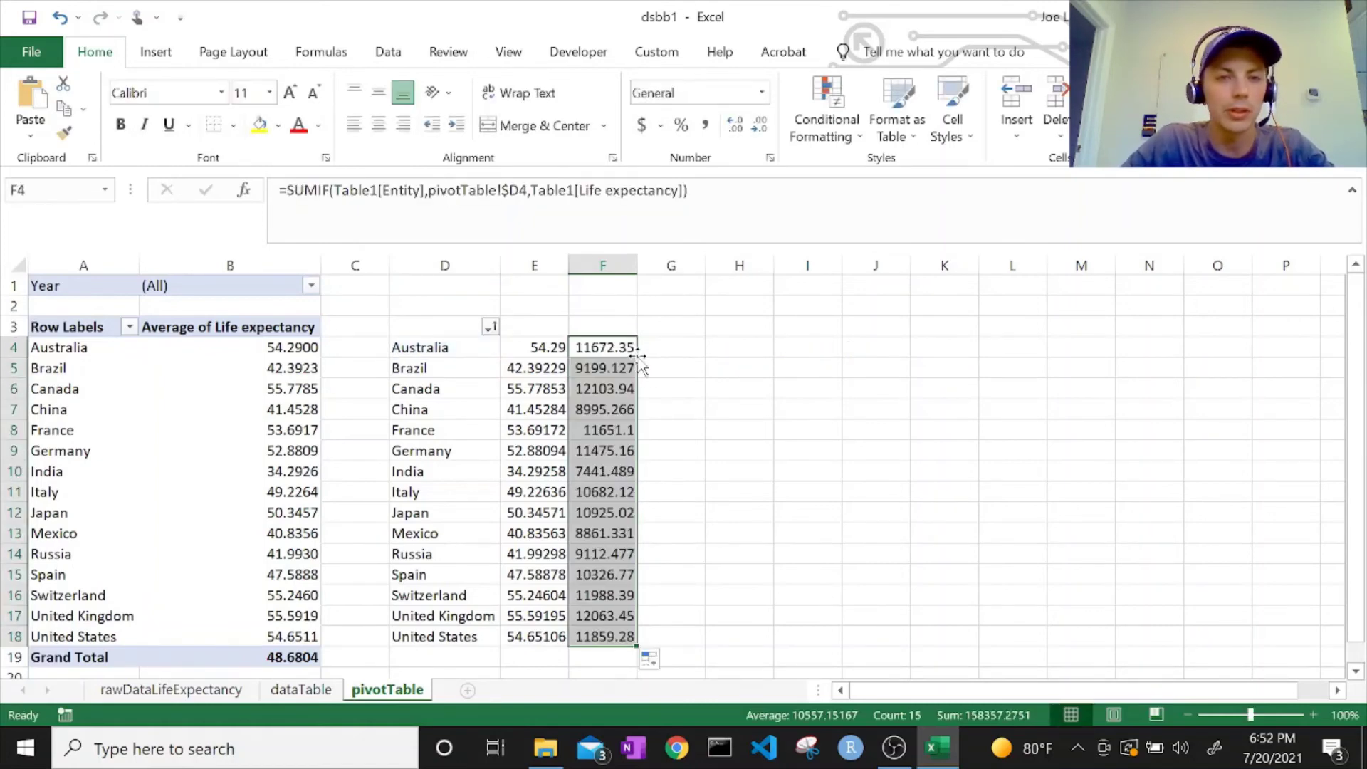
{"action": "left_click", "coordinate": [272, 430]}
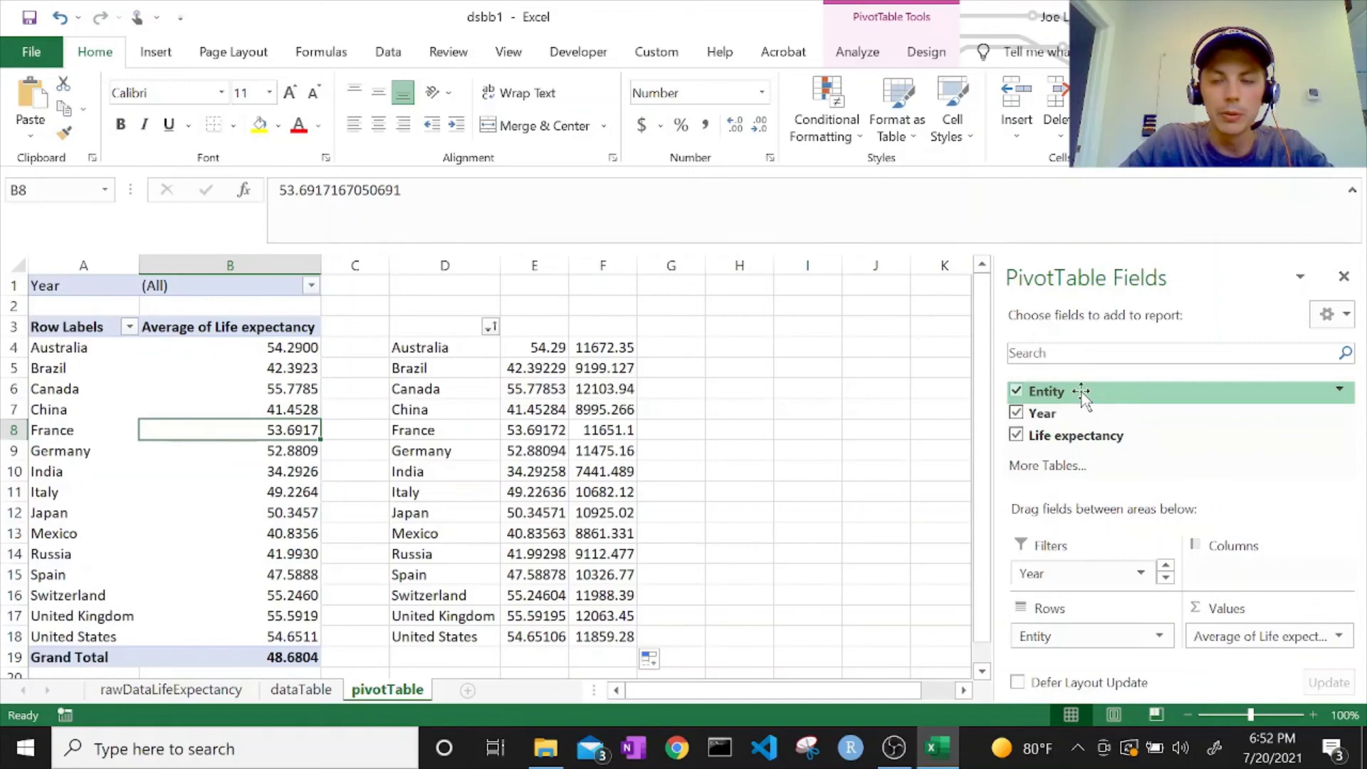
{"action": "mouse_move", "coordinate": [1057, 435]}
{"action": "left_mouse_down"}
{"action": "mouse_move", "coordinate": [1217, 604]}
{"action": "mouse_move", "coordinate": [1243, 654]}
{"action": "left_mouse_up"}
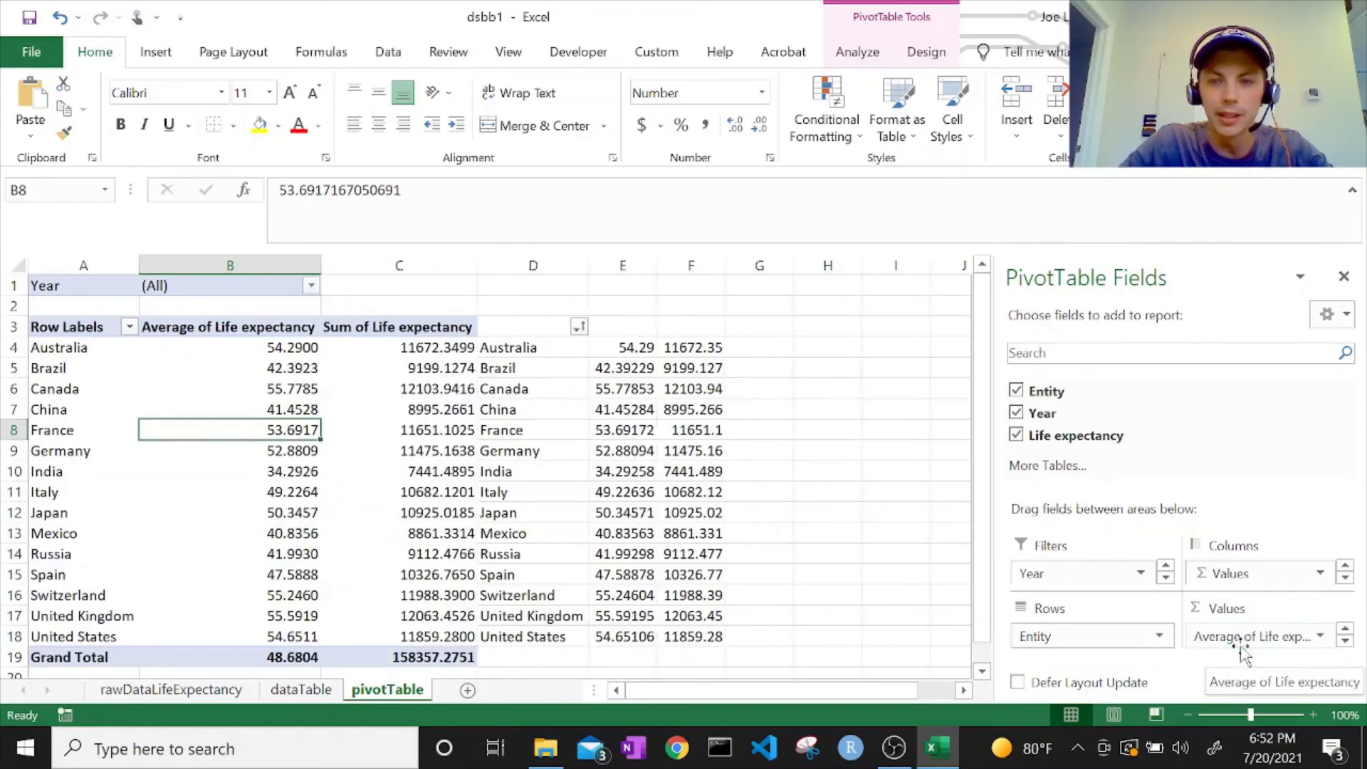
{"action": "left_click", "coordinate": [1346, 643]}
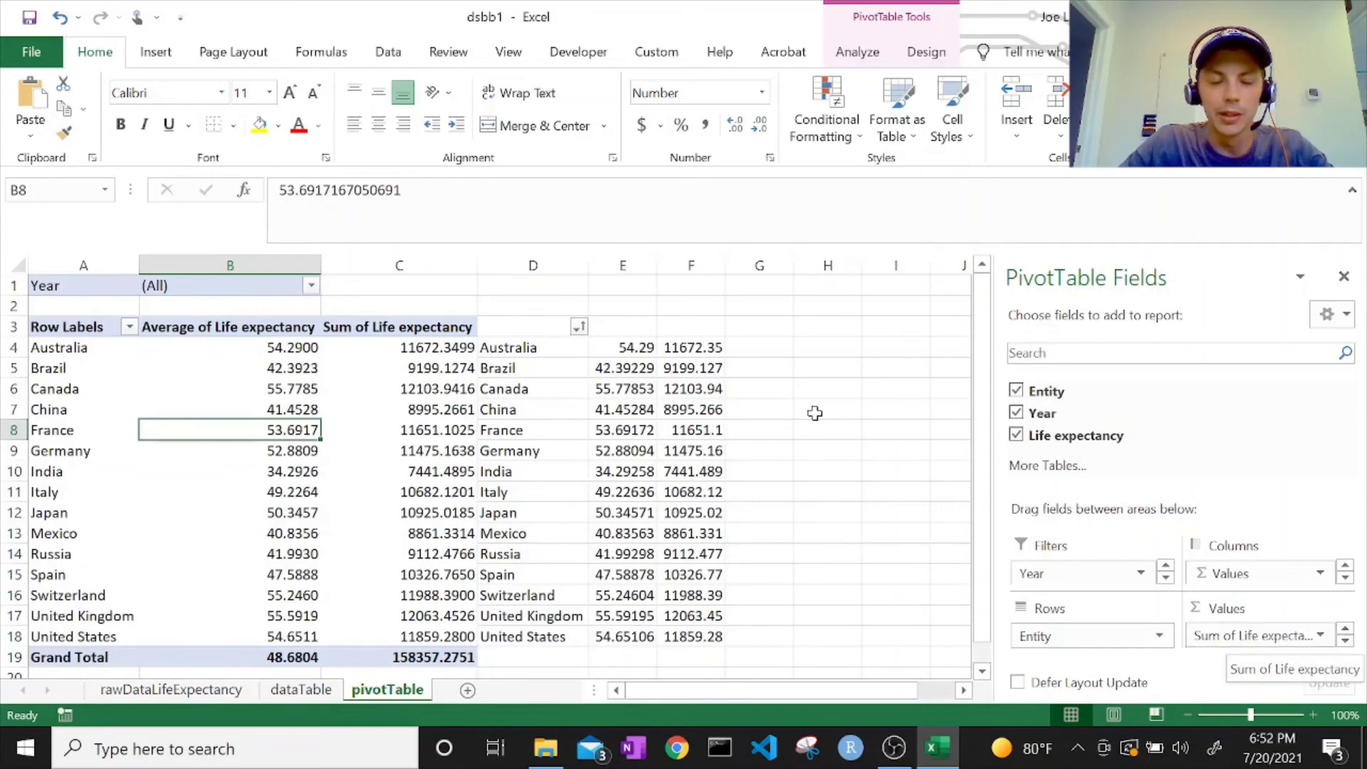
- Select F4:F18 and the pivot sums in C4:C18 to compare the totals
{"action": "left_click", "coordinate": [544, 448]}
{"action": "left_click_drag", "start_coordinate": [691, 636], "coordinate": [690, 342]}
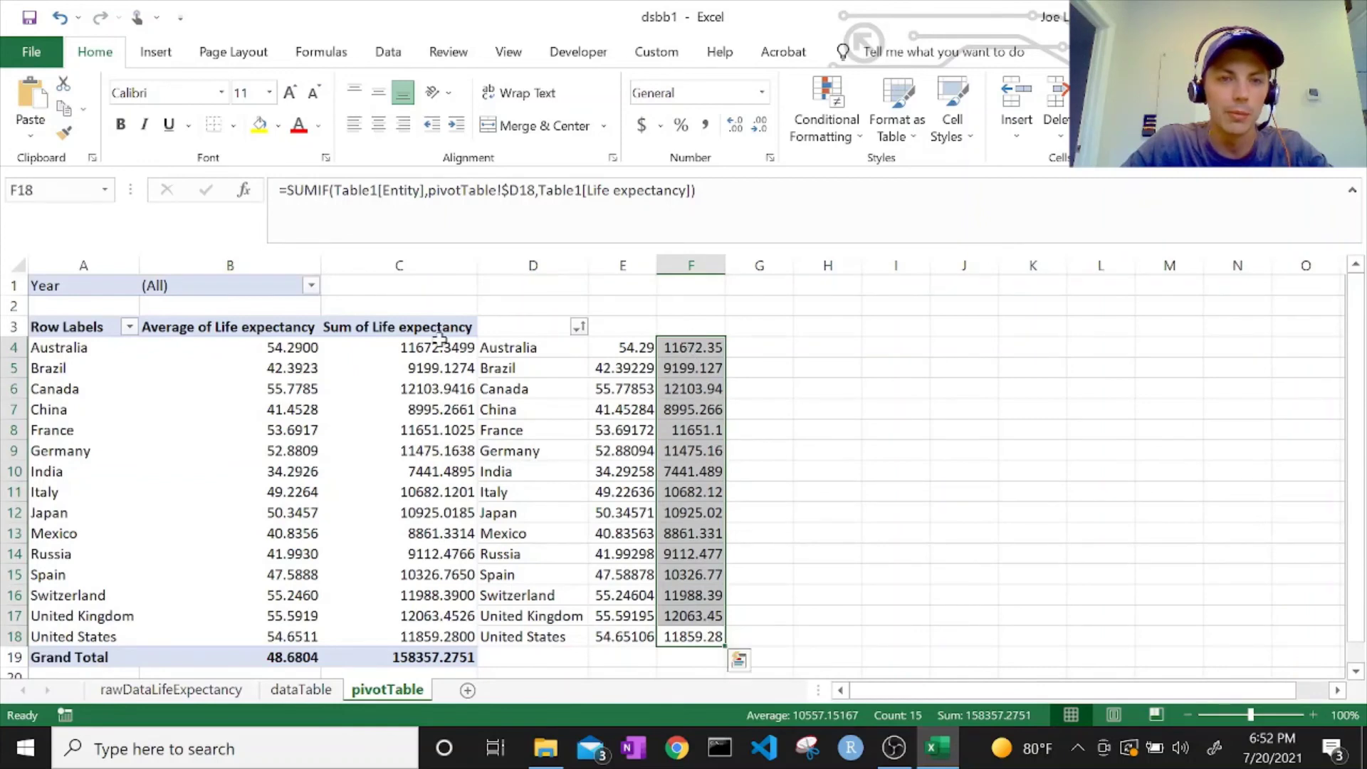
{"action": "left_click_drag", "start_coordinate": [425, 353], "coordinate": [424, 642]}
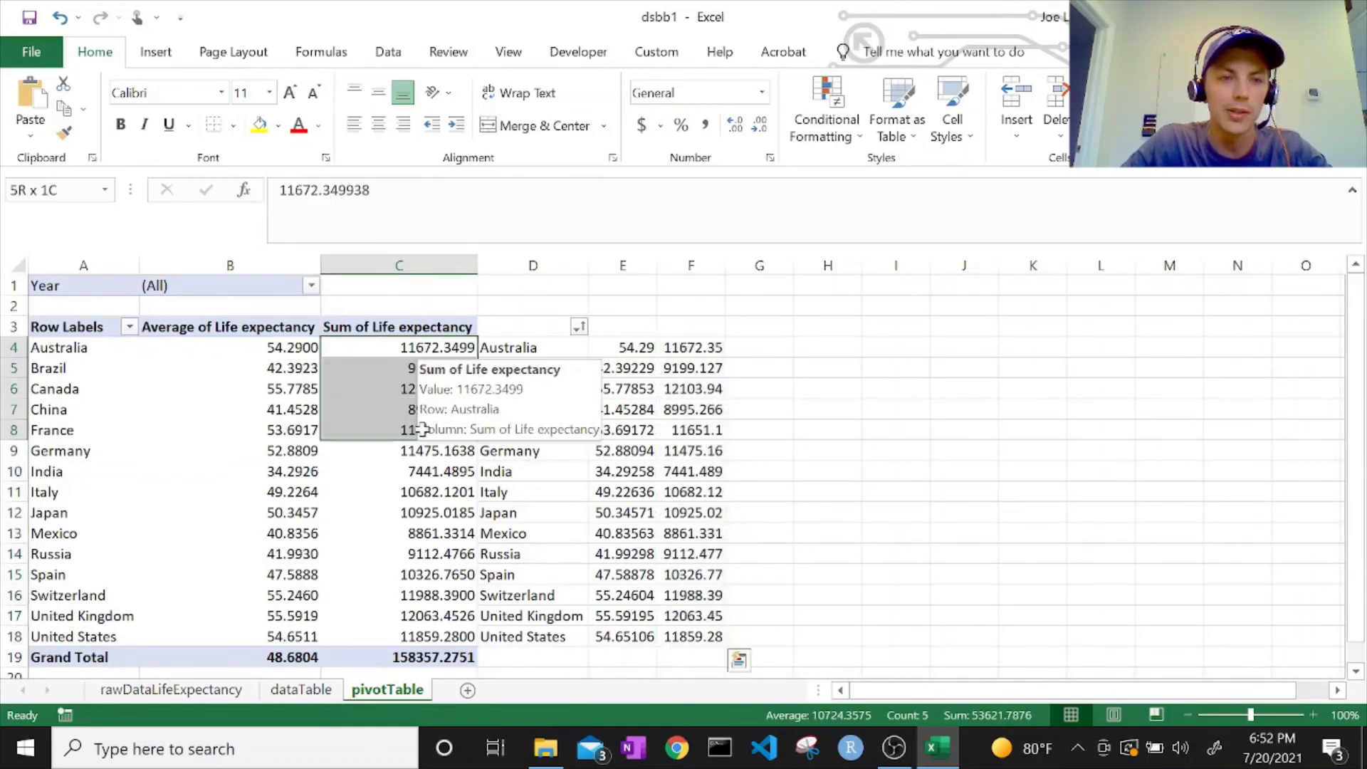
- Insert a blank column at D, shifting the SUMIF totals into column G
{"action": "left_click", "coordinate": [522, 265]}
{"action": "right_click", "coordinate": [521, 266]}
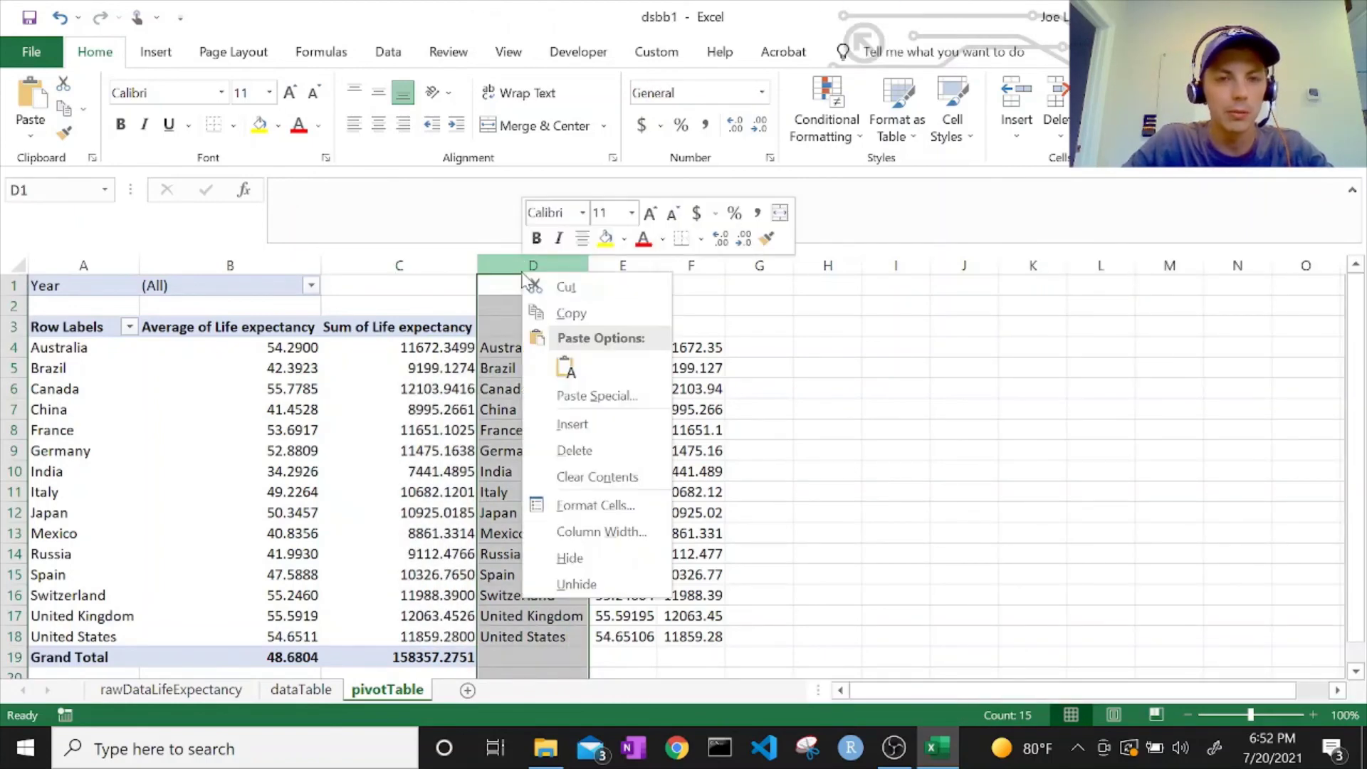
{"action": "left_click", "coordinate": [577, 425]}
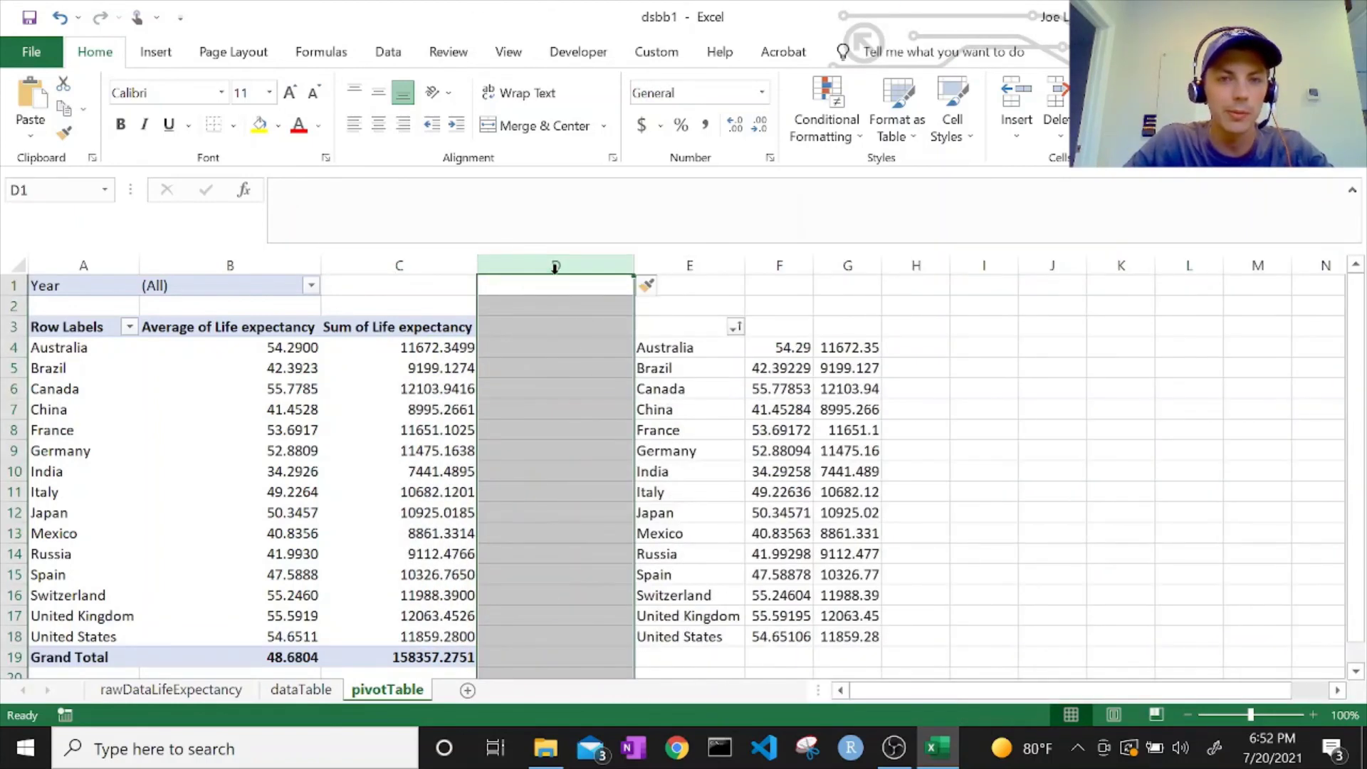
{"action": "left_click", "coordinate": [570, 414]}
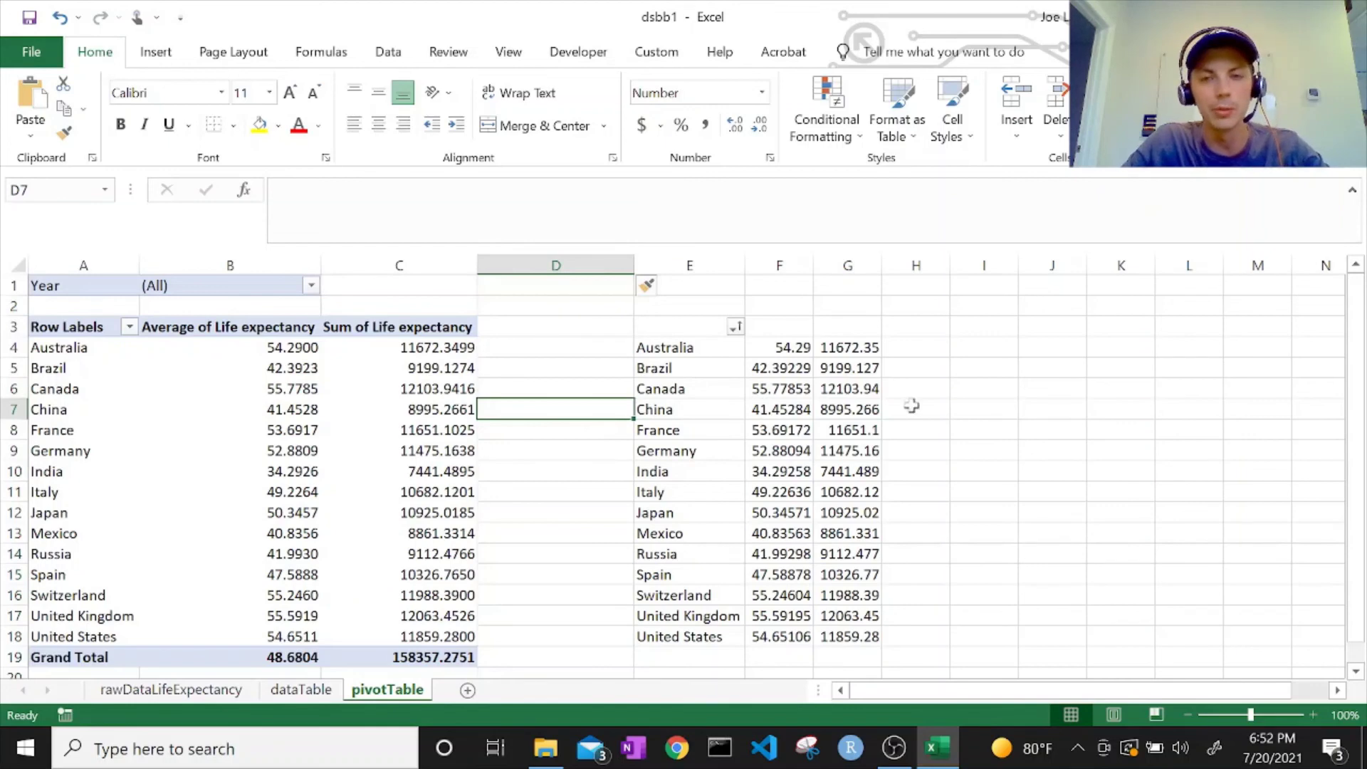
{"action": "left_click", "coordinate": [854, 393]}
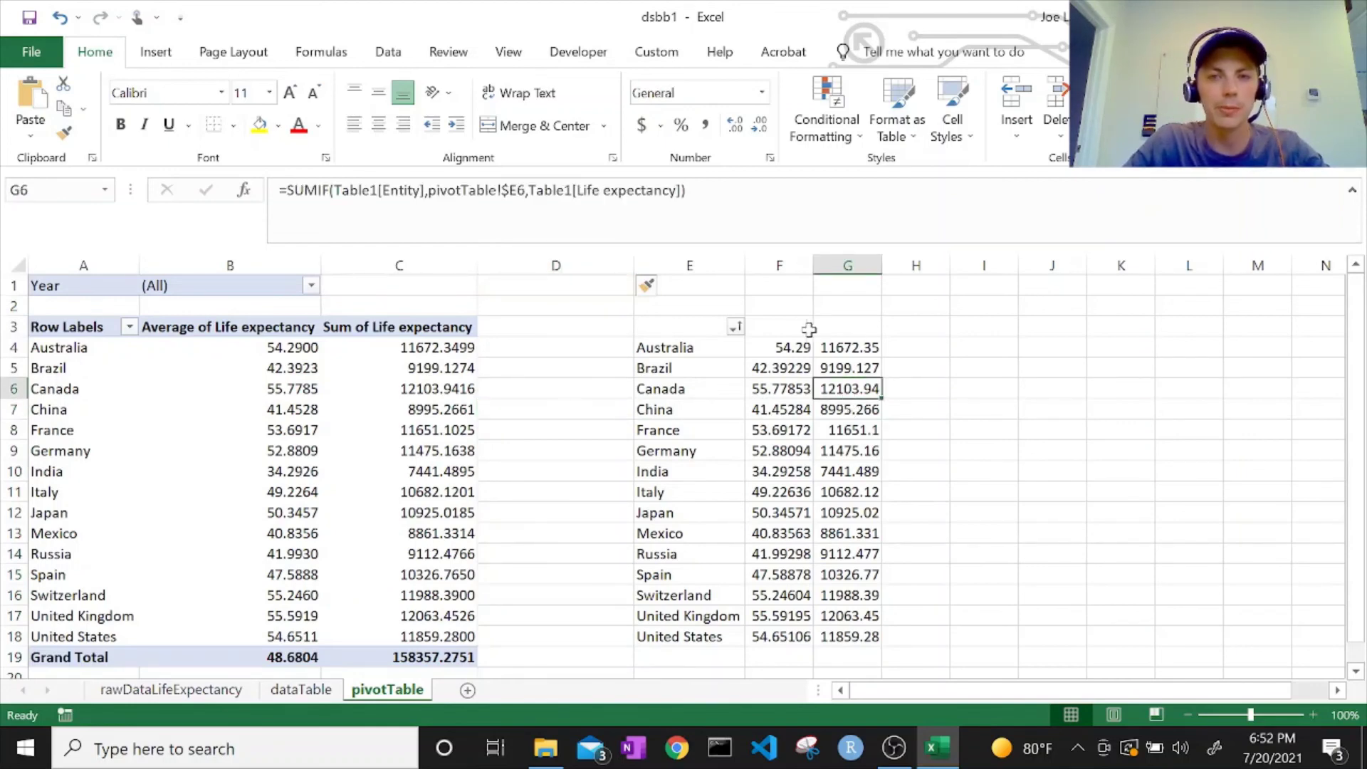
- Copy the pivot's Average and Sum value headers into F3 as plain values
{"action": "left_click", "coordinate": [795, 328]}
{"action": "left_click_drag", "start_coordinate": [248, 330], "coordinate": [444, 316]}
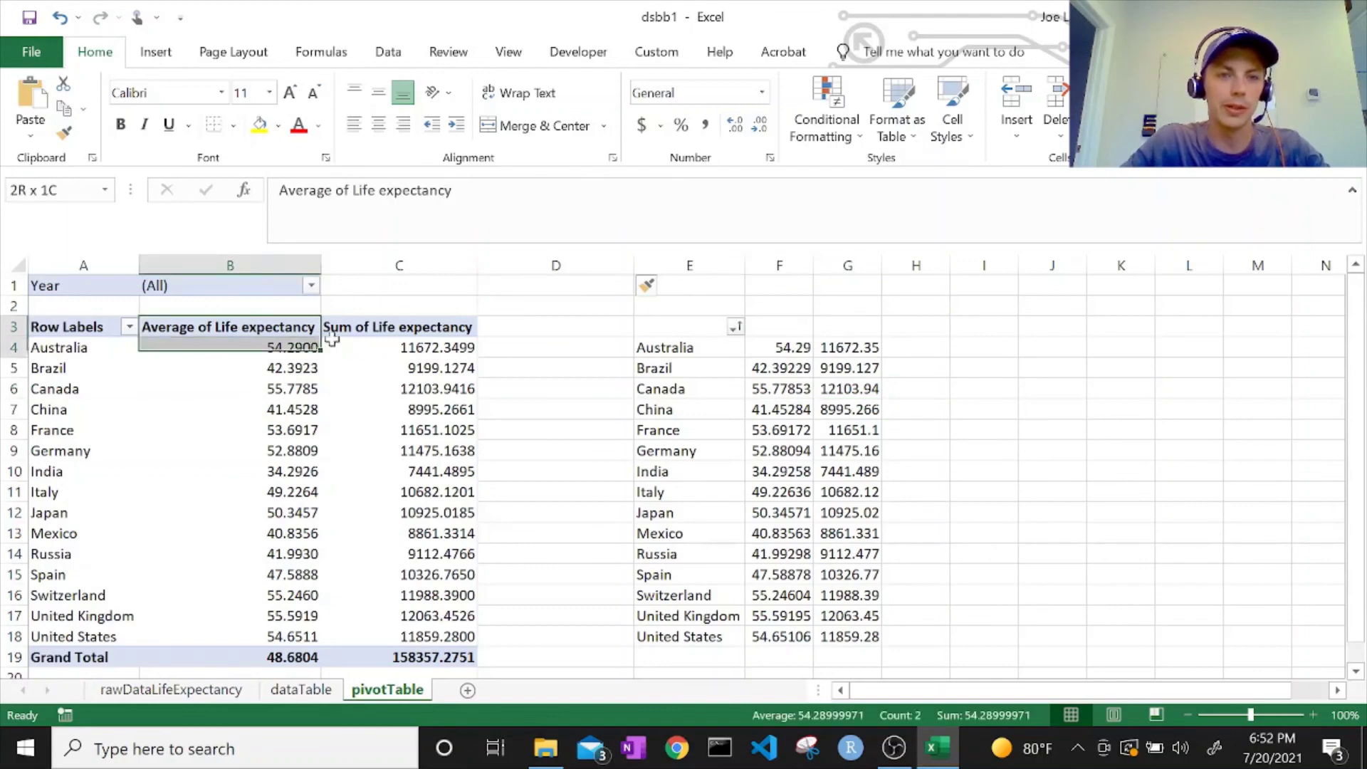
{"action": "key", "text": "ctrl+c"}
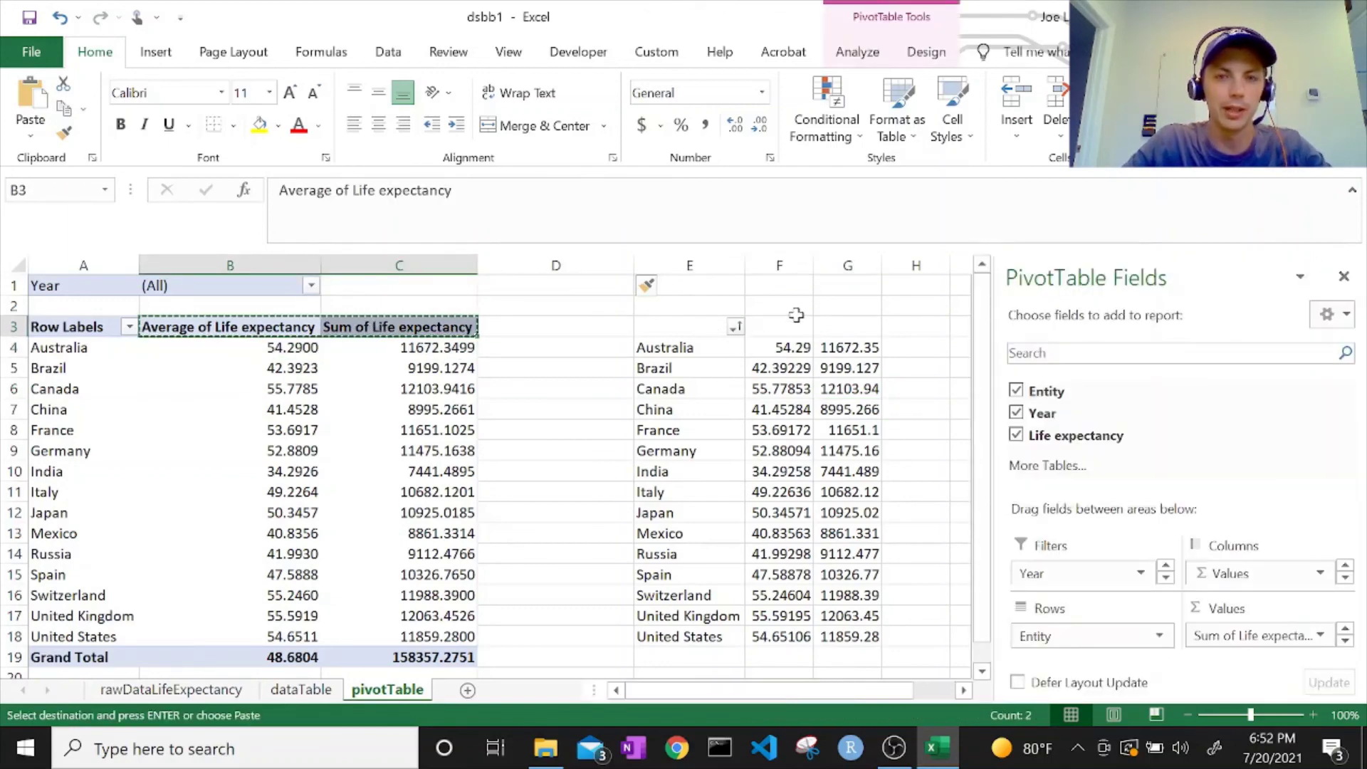
{"action": "left_click", "coordinate": [785, 324]}
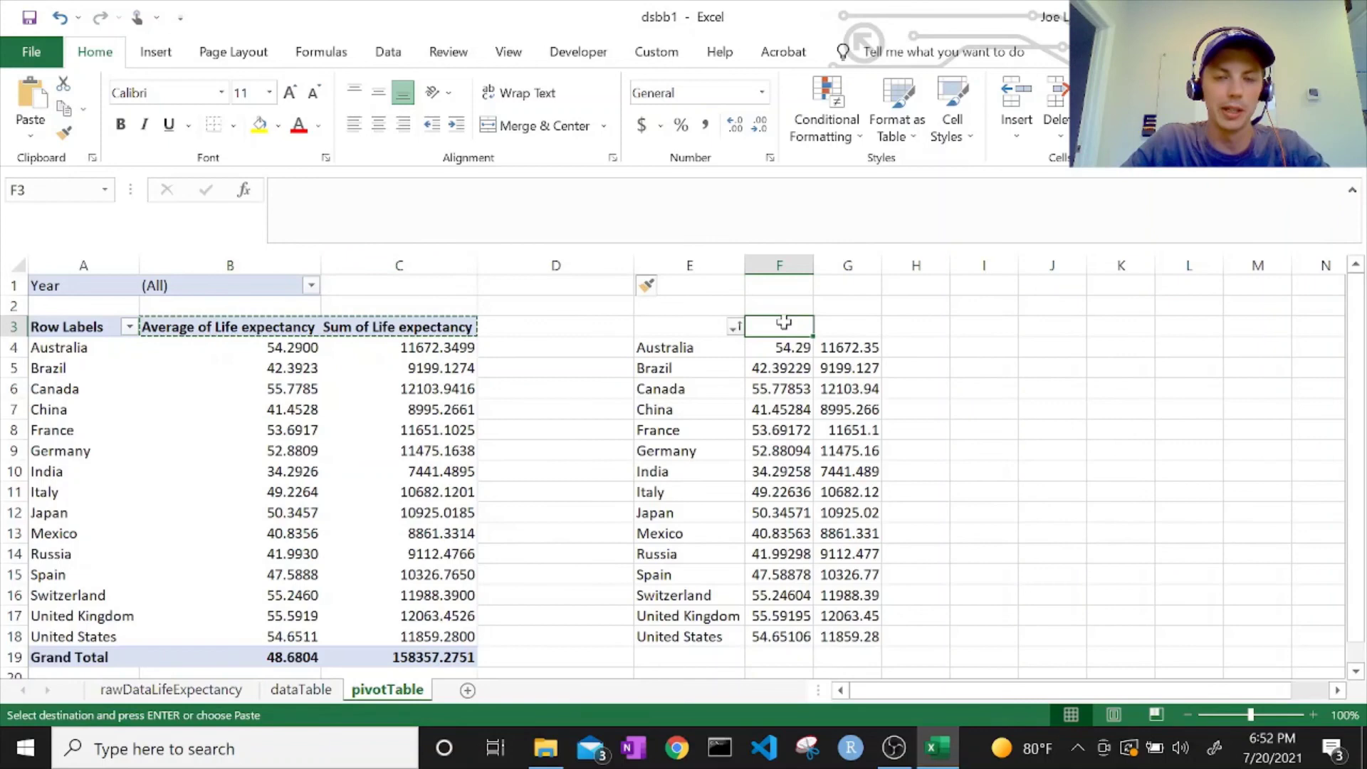
{"action": "right_click", "coordinate": [785, 325]}
{"action": "left_click", "coordinate": [859, 331]}
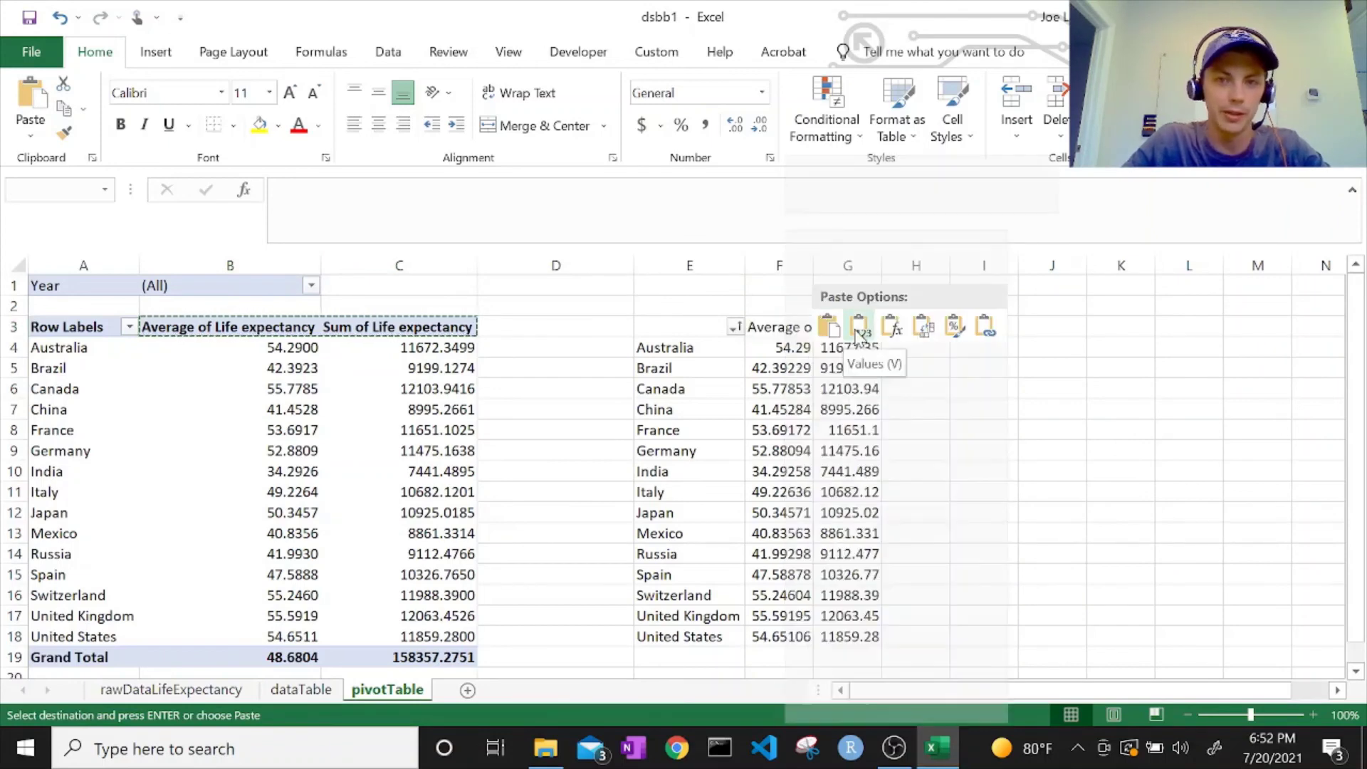
- AutoFit columns F and G to fit their headers
{"action": "left_click", "coordinate": [862, 265]}
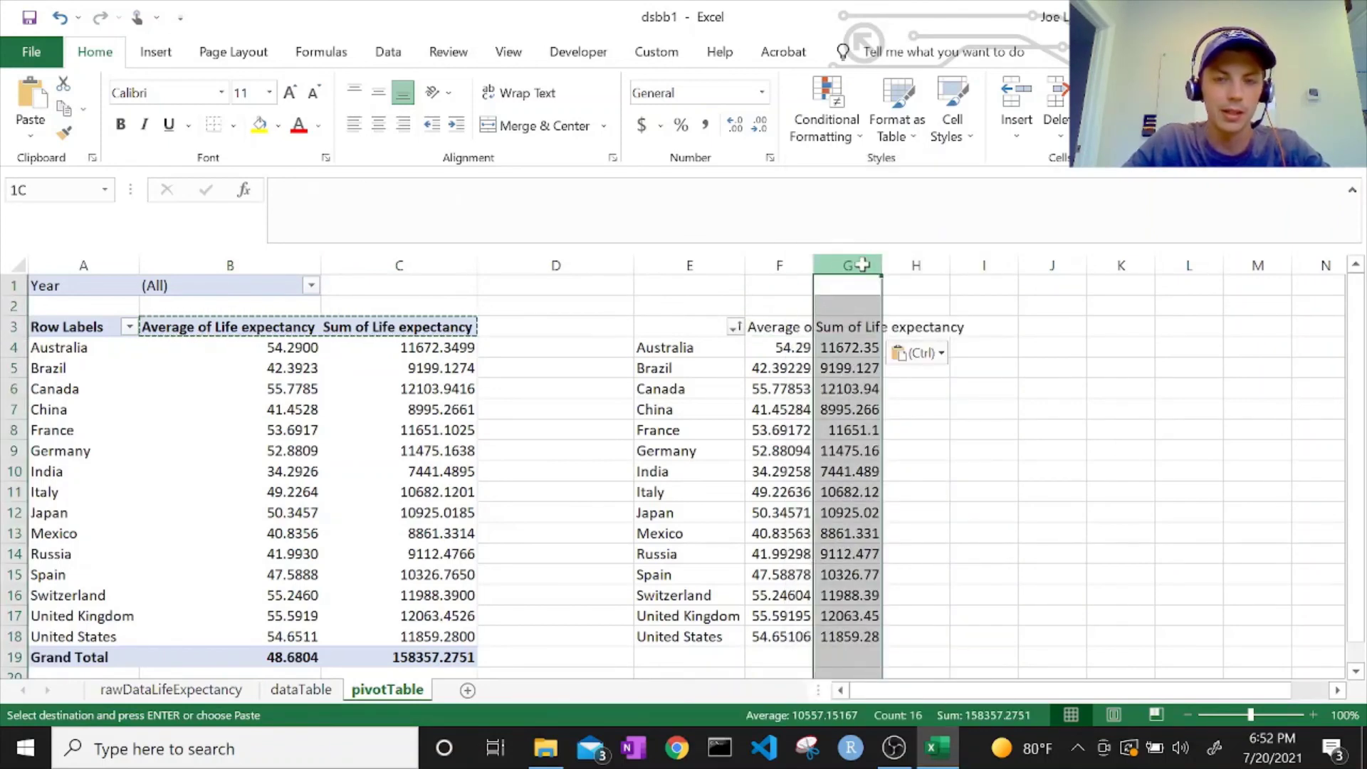
{"action": "left_click_drag", "start_coordinate": [863, 265], "coordinate": [806, 264]}
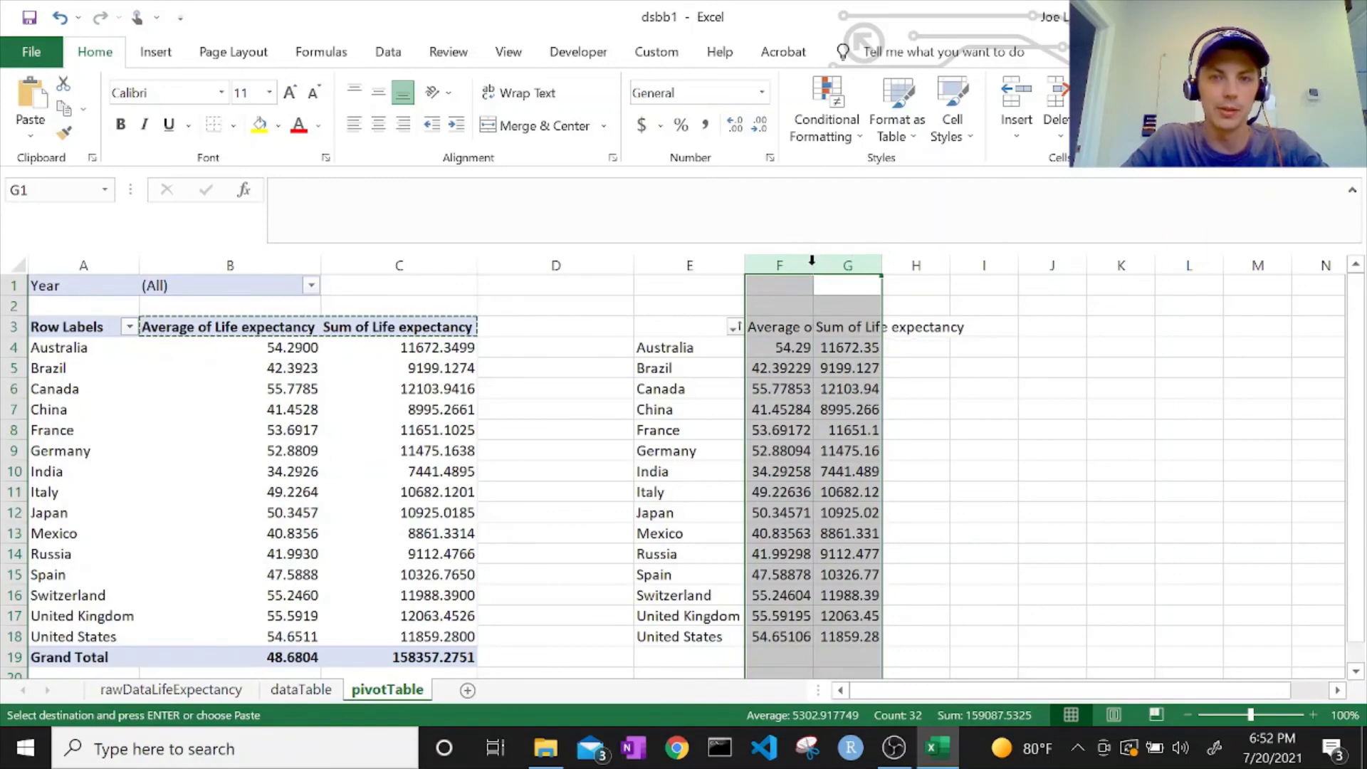
{"action": "double_click", "coordinate": [812, 266]}
{"action": "left_click", "coordinate": [947, 456]}
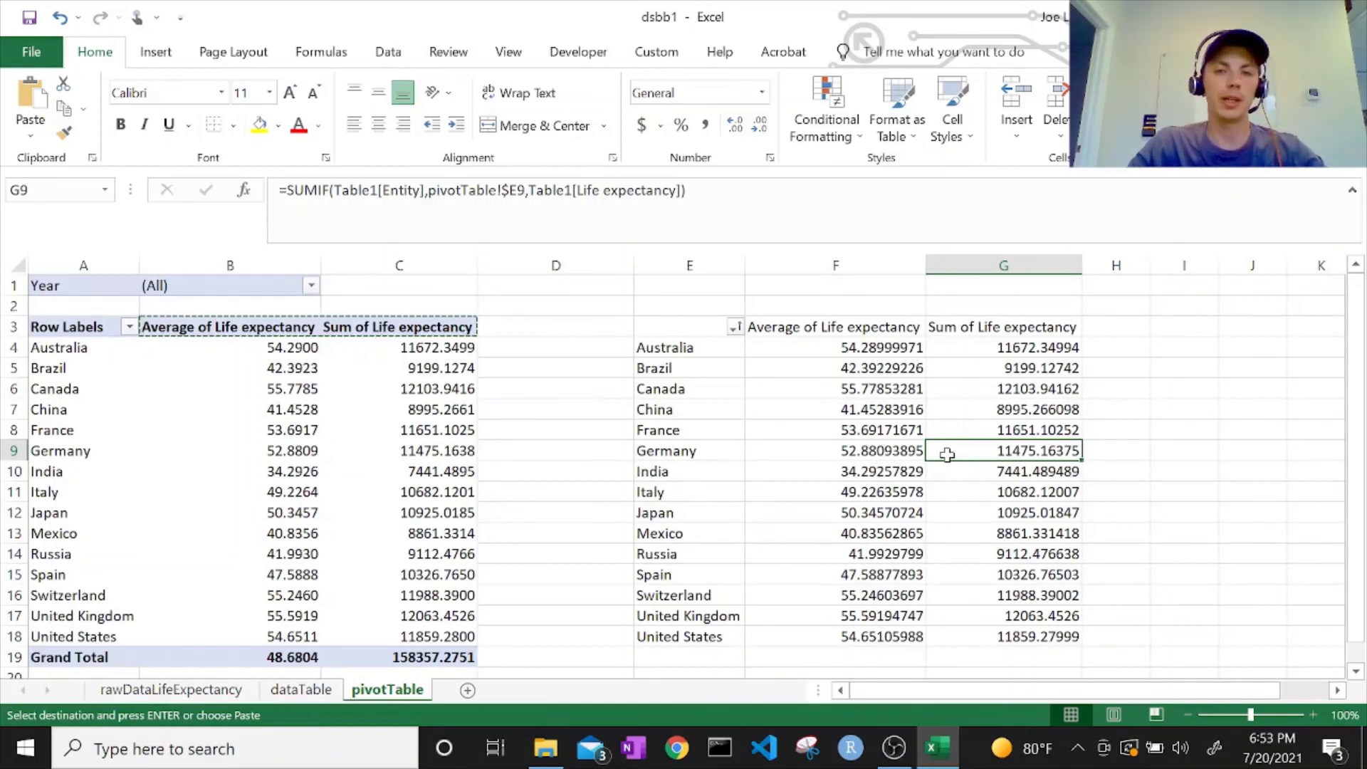
{"action": "left_click", "coordinate": [867, 409]}
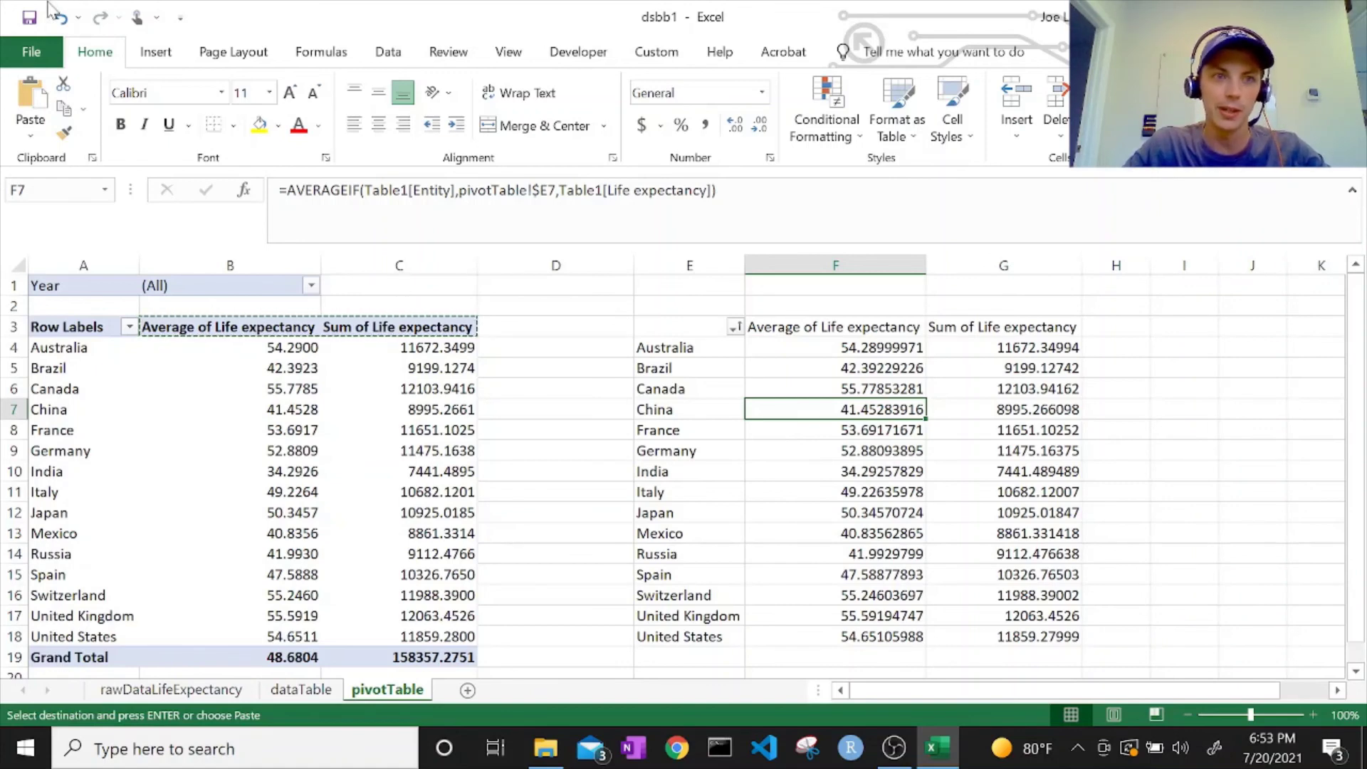
{"action": "key", "text": "Escape"}
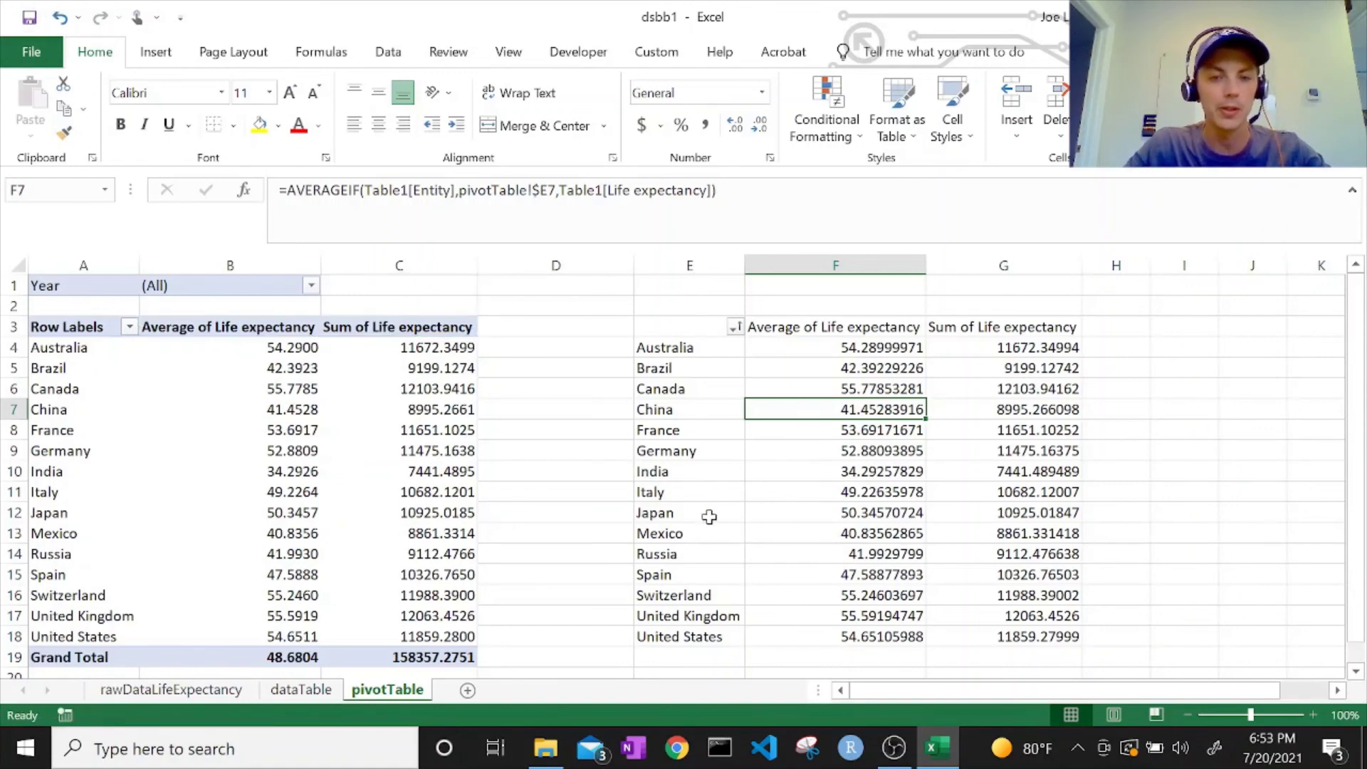